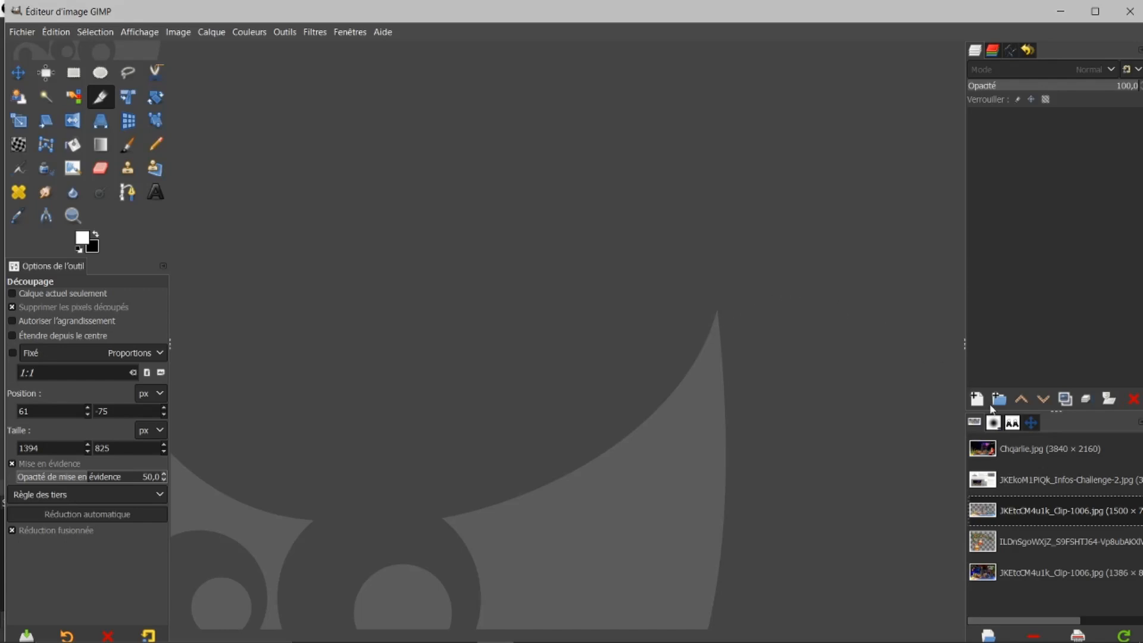
Step: Open Chqarlie.jpg, JKEkoM1PiQk_Infos-Challenge-2.jpg and the 1500-pixel-wide JKEtcCM4u1k_Clip-1006.jpg, and compare the finished card with the village clip
double_click(1014, 451)
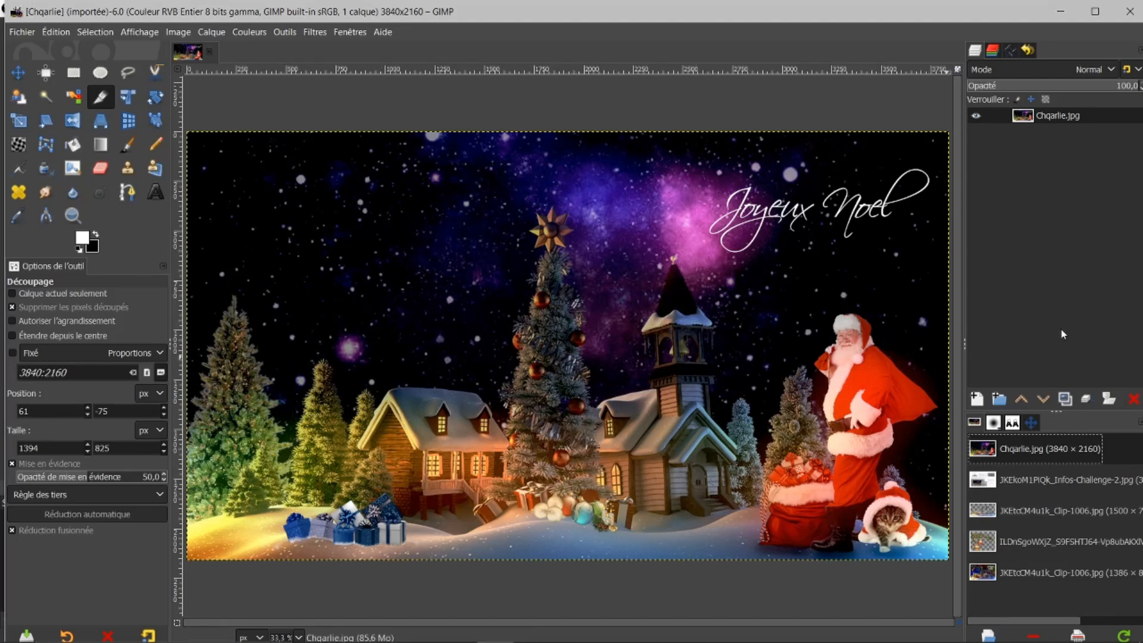
left_click(980, 483)
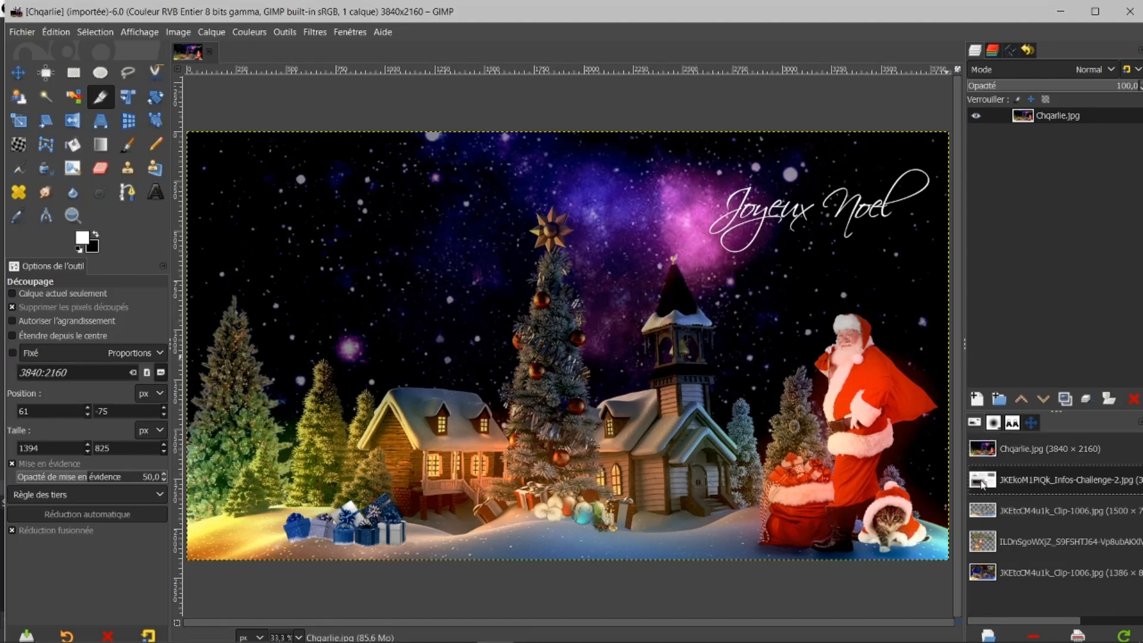
double_click(982, 483)
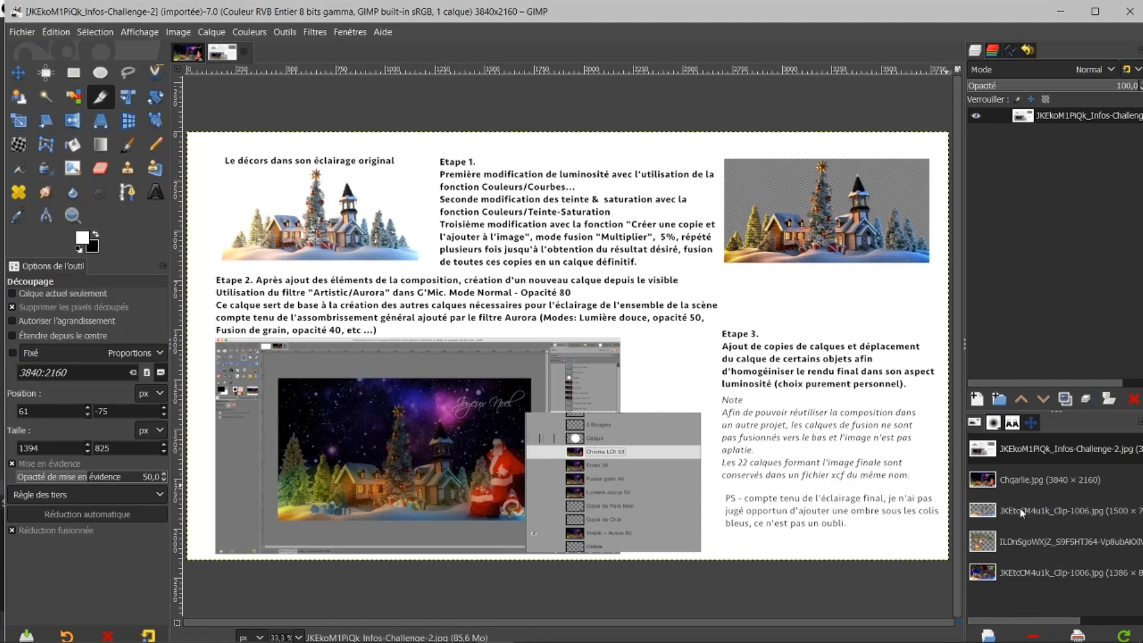
double_click(984, 512)
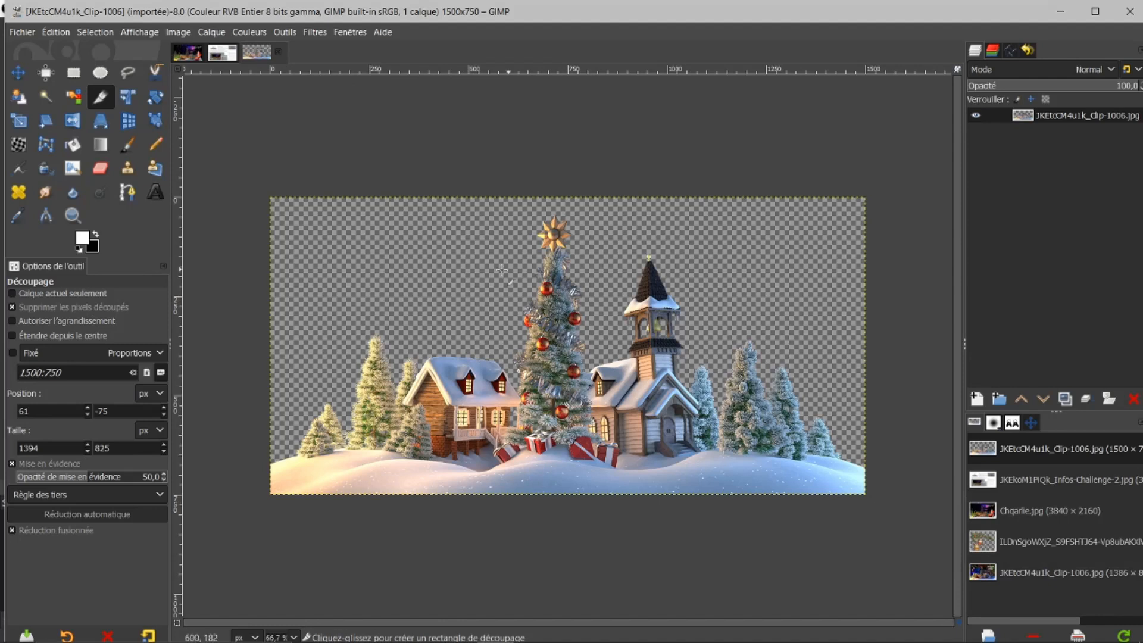
left_click(187, 52)
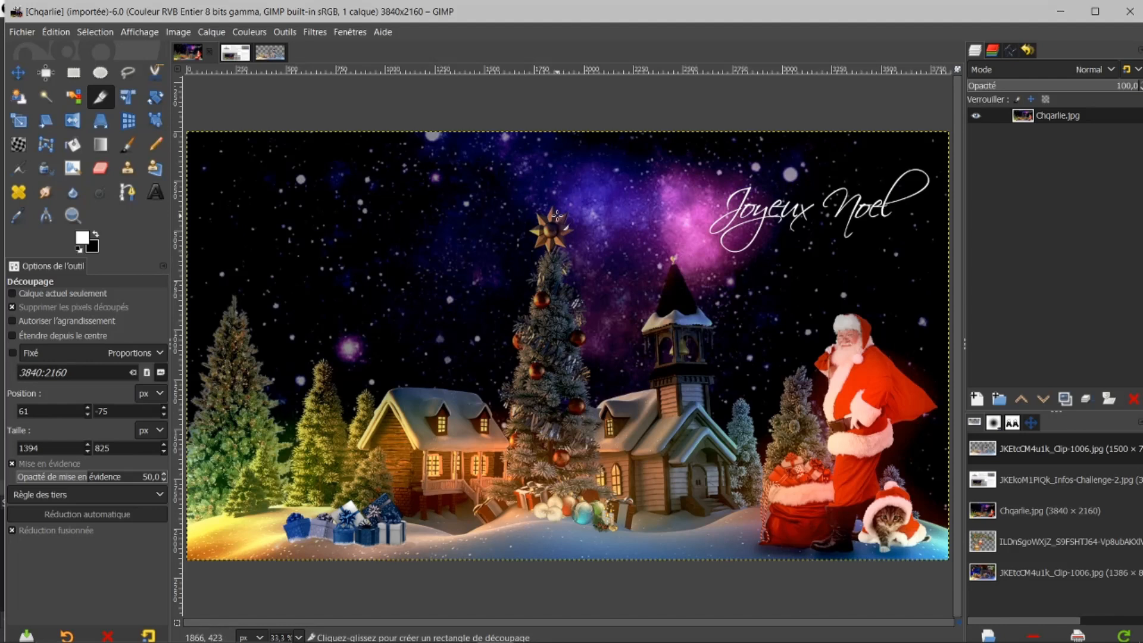
left_click(269, 53)
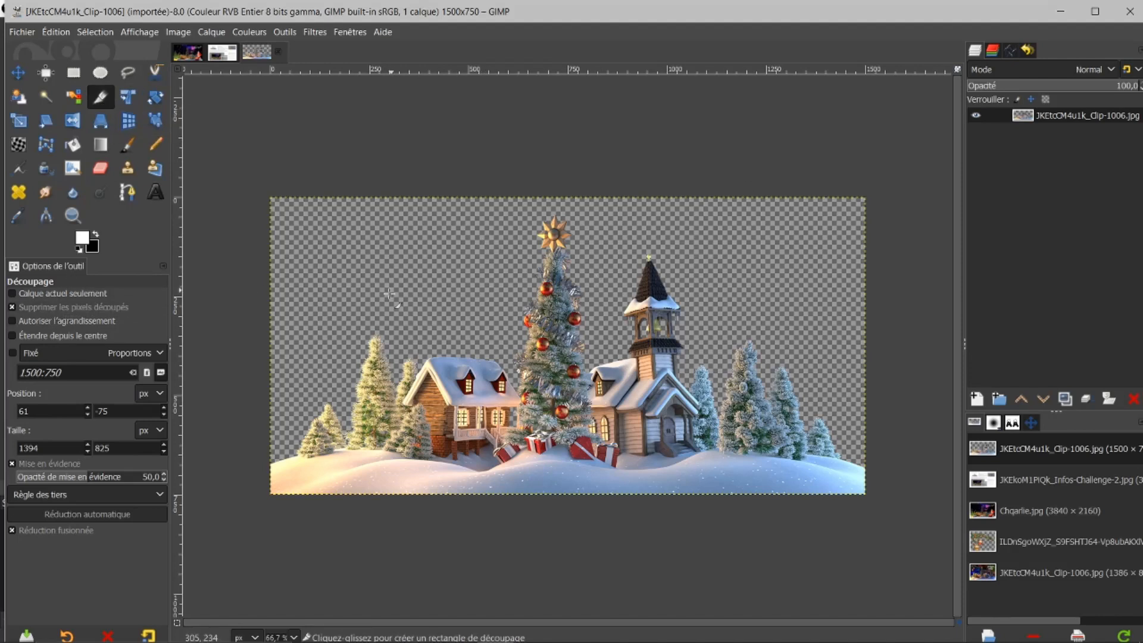
Step: Crop the village image to about 1393 × 823 px, allowing growth above its upper edge, and fit the layer to the image size
left_click_drag(381, 263, 945, 604)
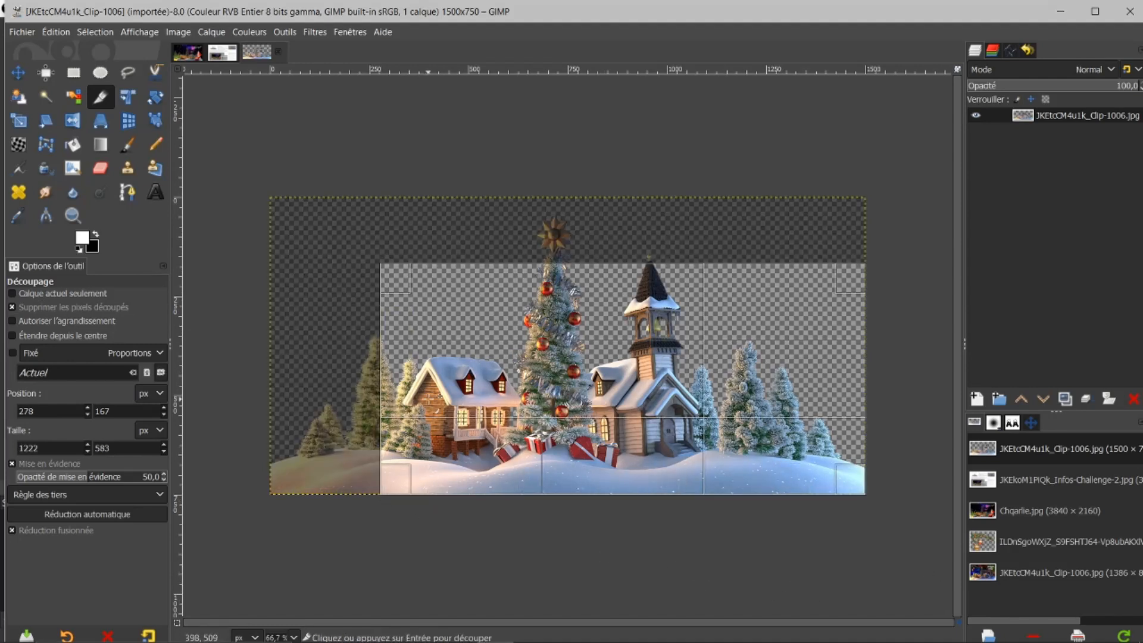
left_click_drag(398, 378, 252, 334)
left_click_drag(587, 263, 610, 177)
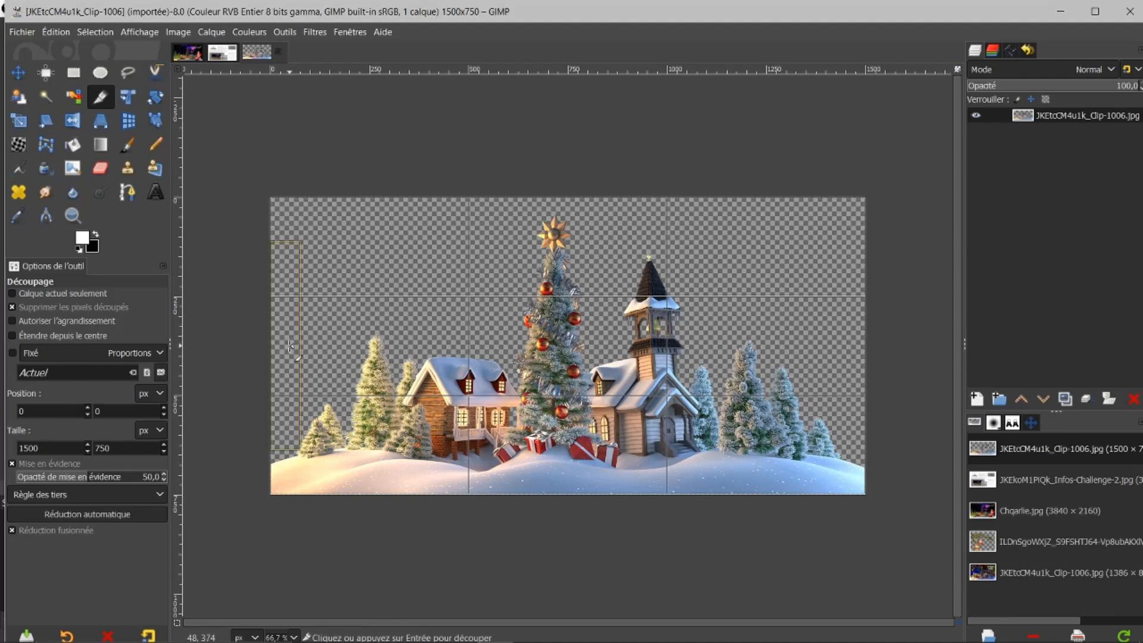
left_click_drag(292, 346, 314, 347)
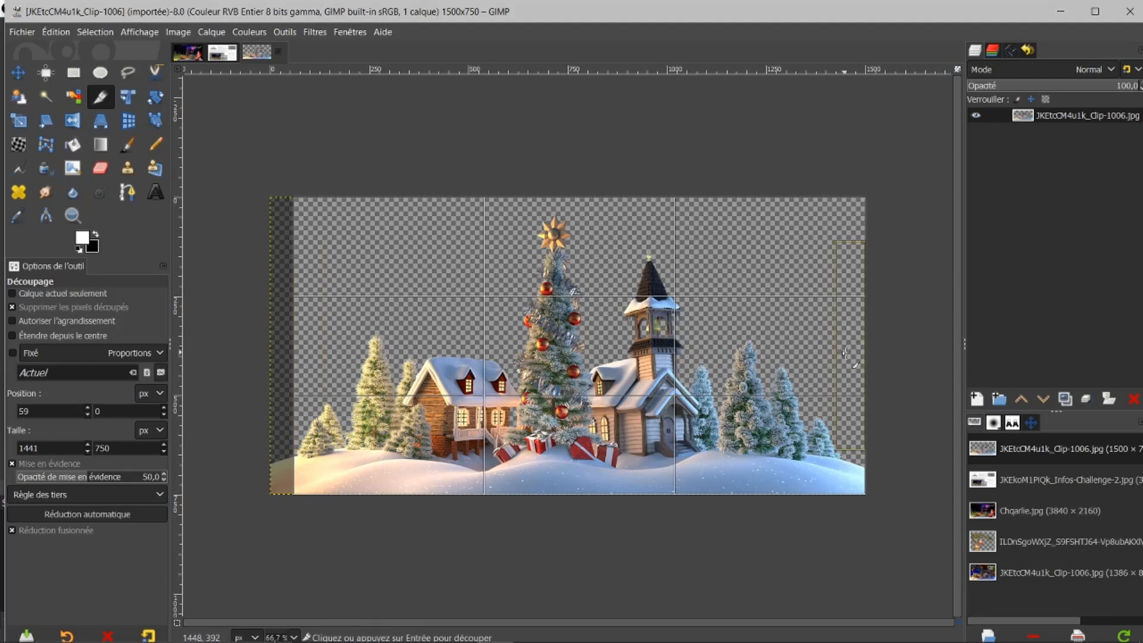
left_click_drag(845, 344, 831, 342)
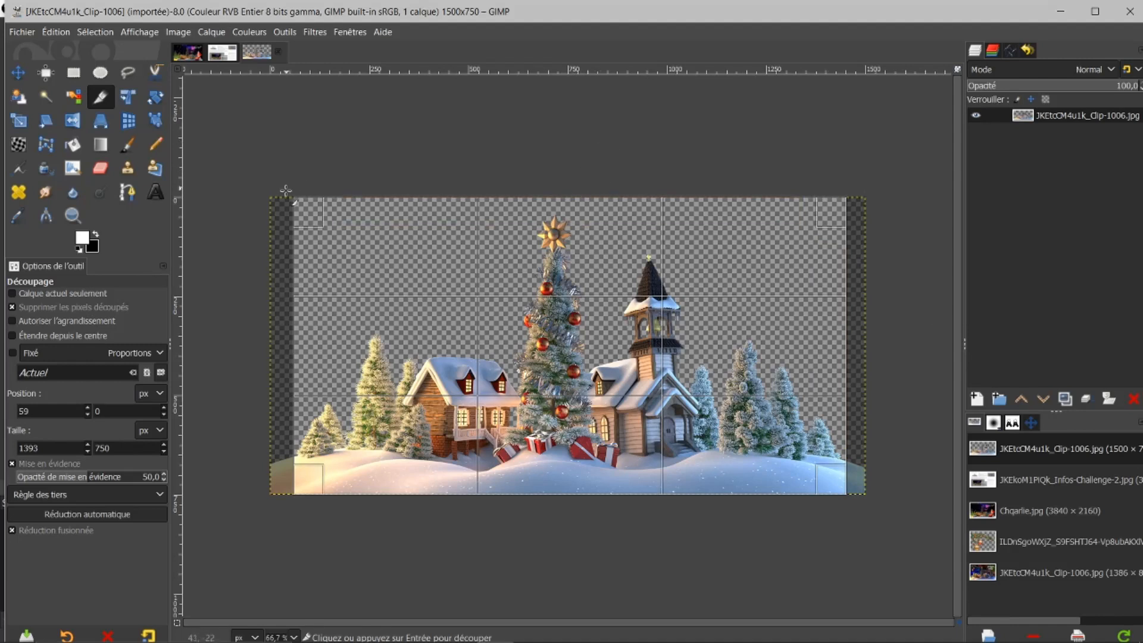
left_click(13, 319)
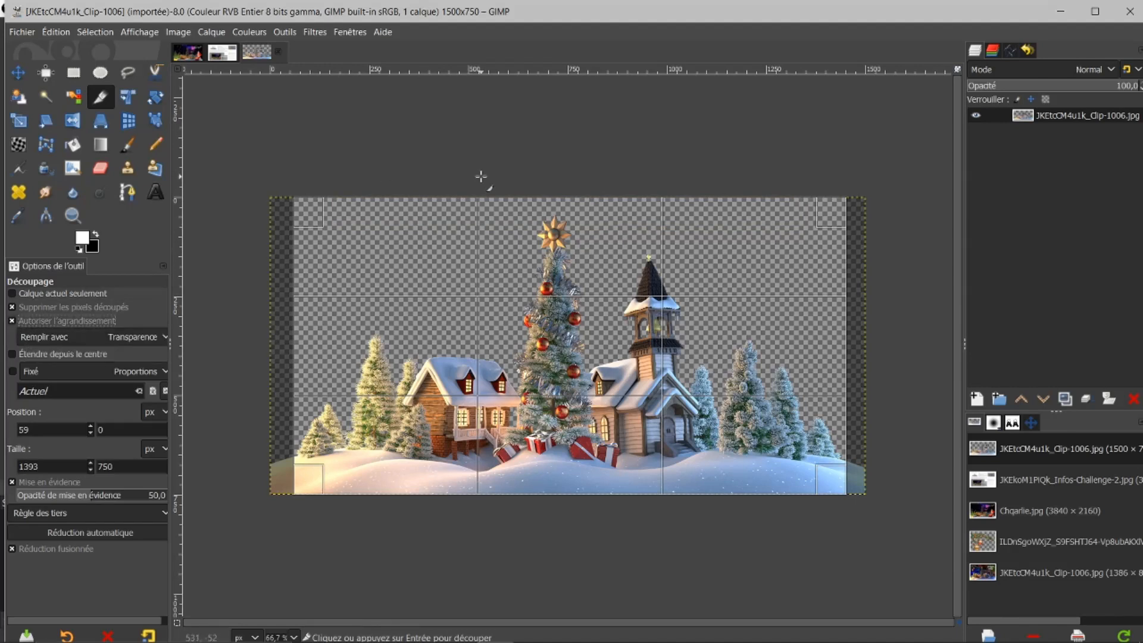
left_click_drag(515, 218, 517, 188)
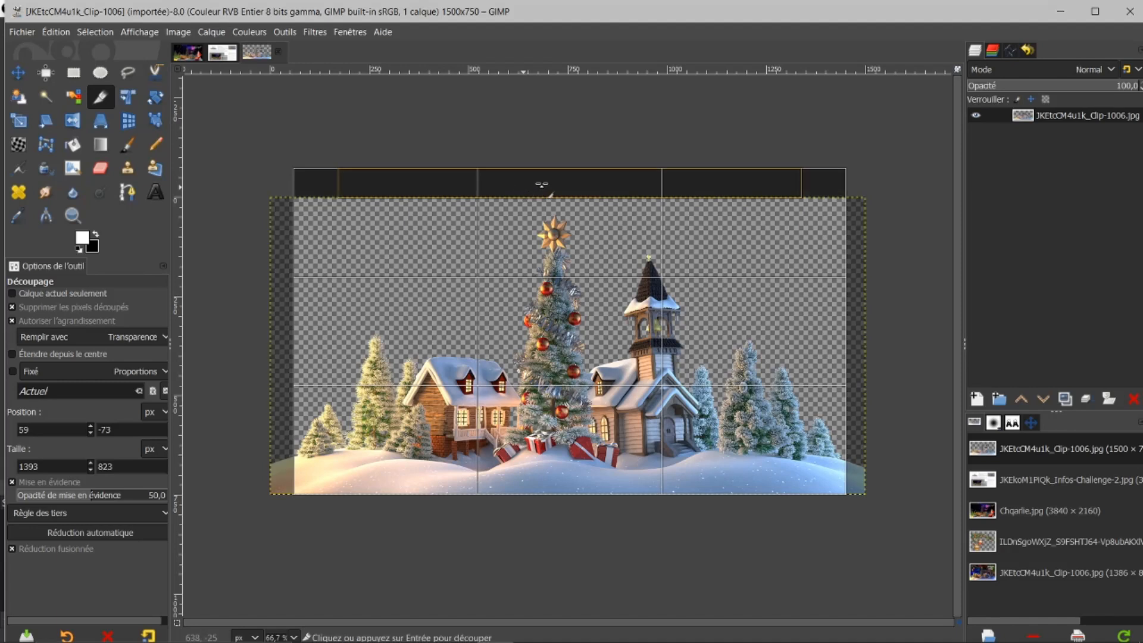
left_click(588, 310)
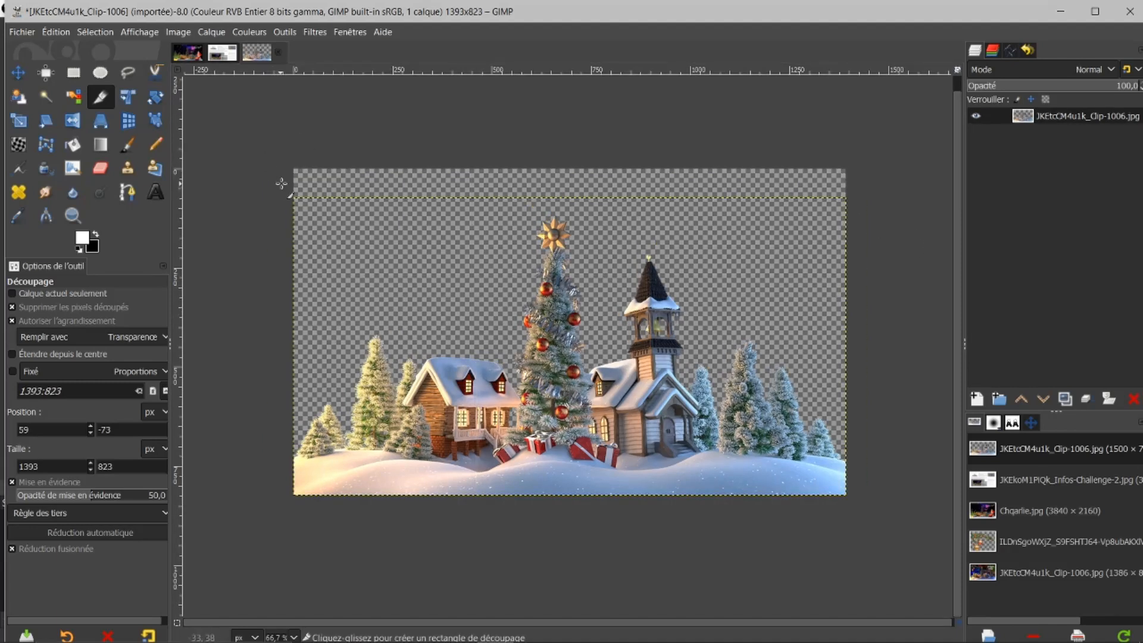
right_click(1015, 120)
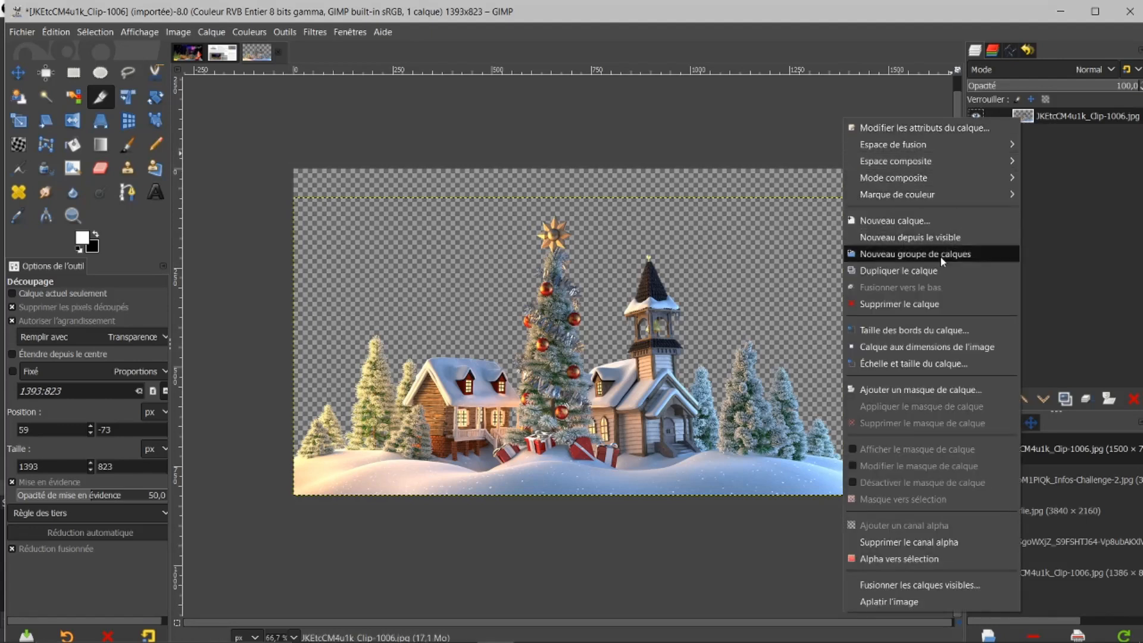
left_click(913, 348)
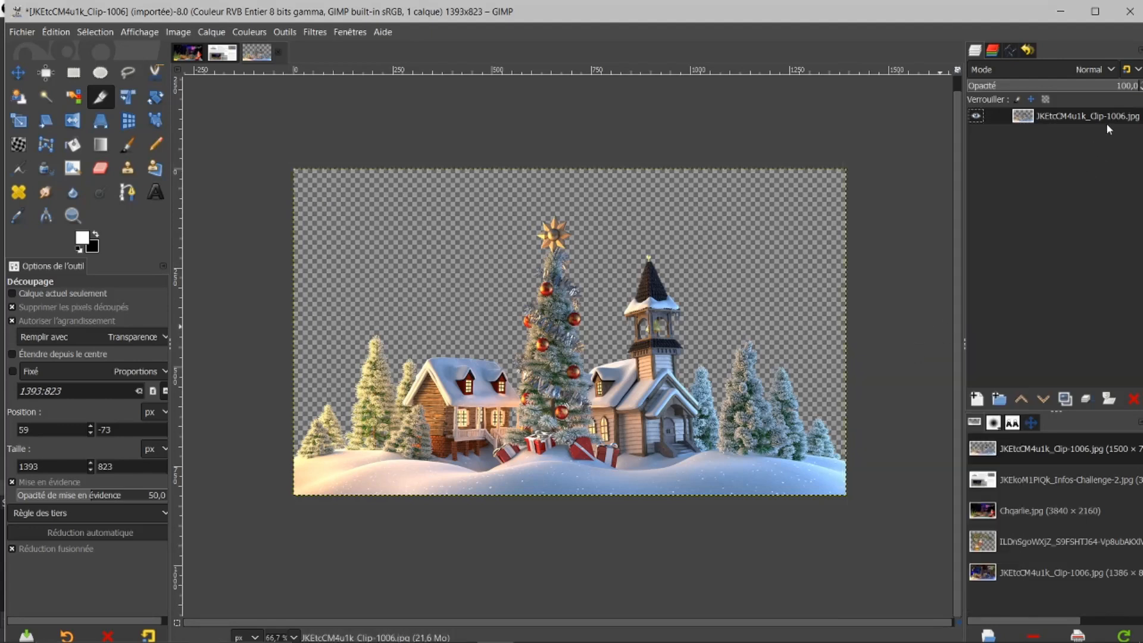
Step: Duplicate the village layer and hide the original, checking the finished card for reference
left_click(1065, 399)
left_click(975, 133)
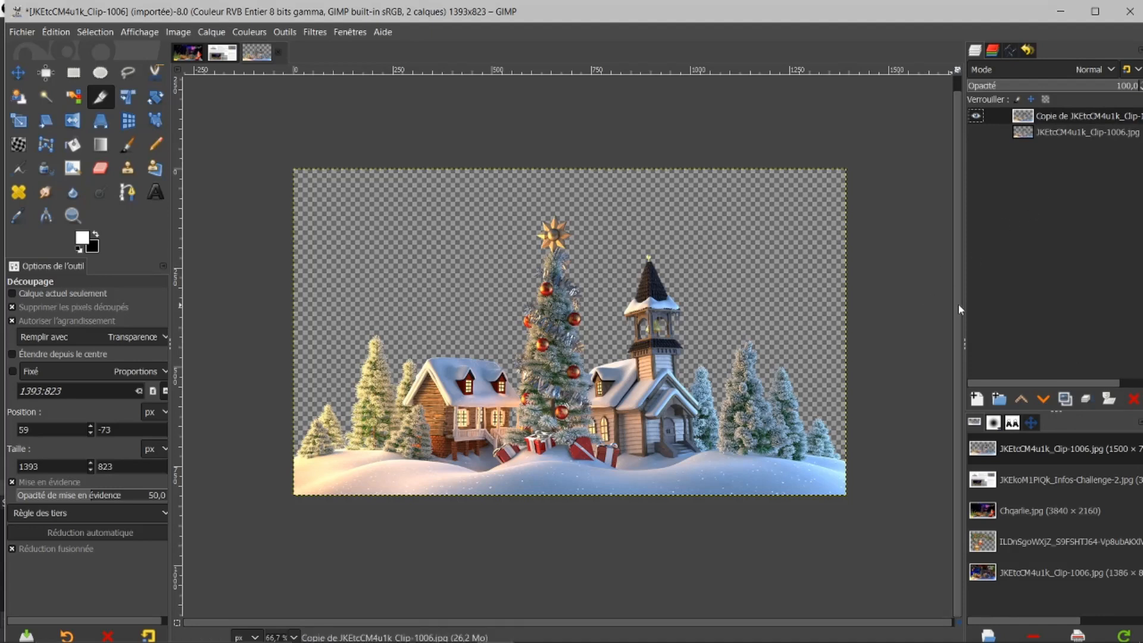
left_click(187, 52)
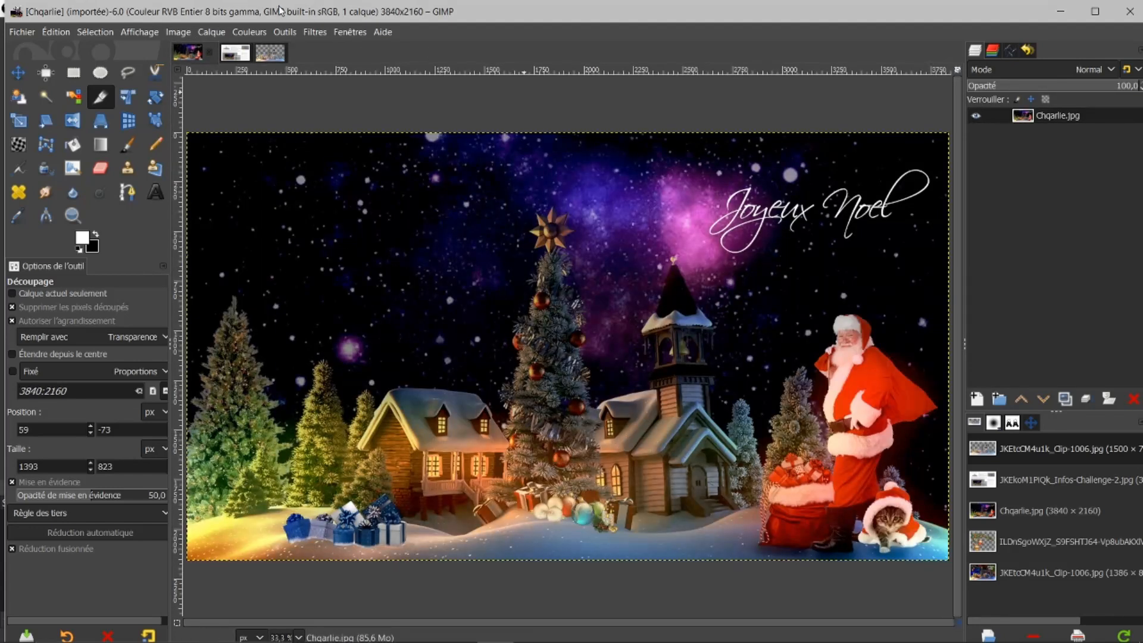
left_click(270, 52)
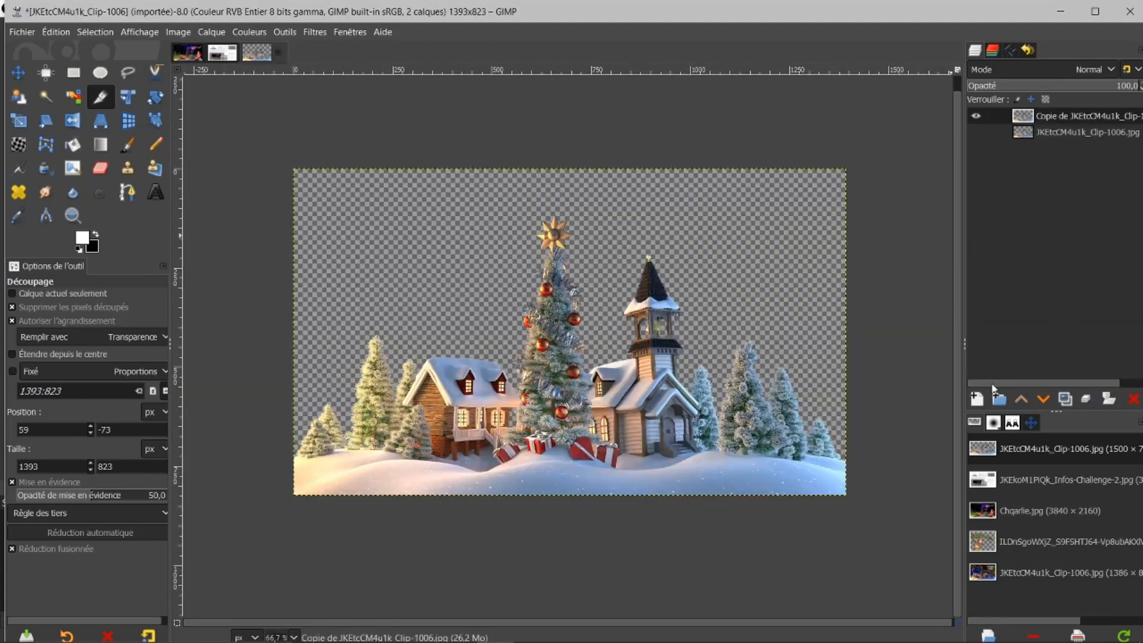
Step: Add a 1393 × 823 px layer, fill it with black and place it at the bottom of the layer stack
left_click(976, 398)
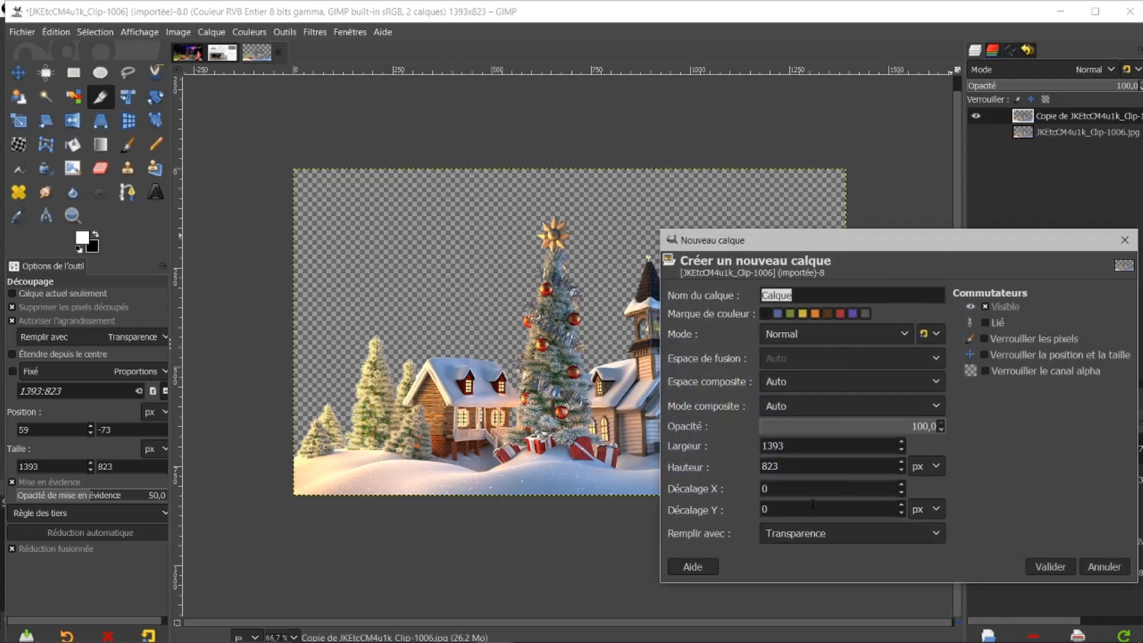
left_click(1040, 568)
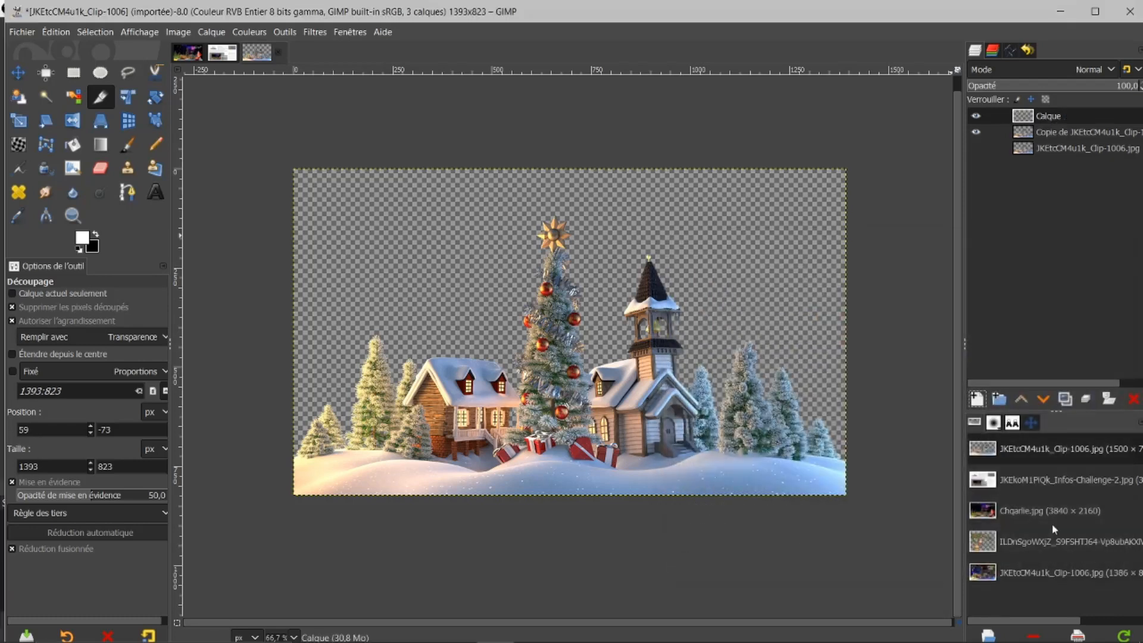
left_click(96, 235)
left_click(74, 146)
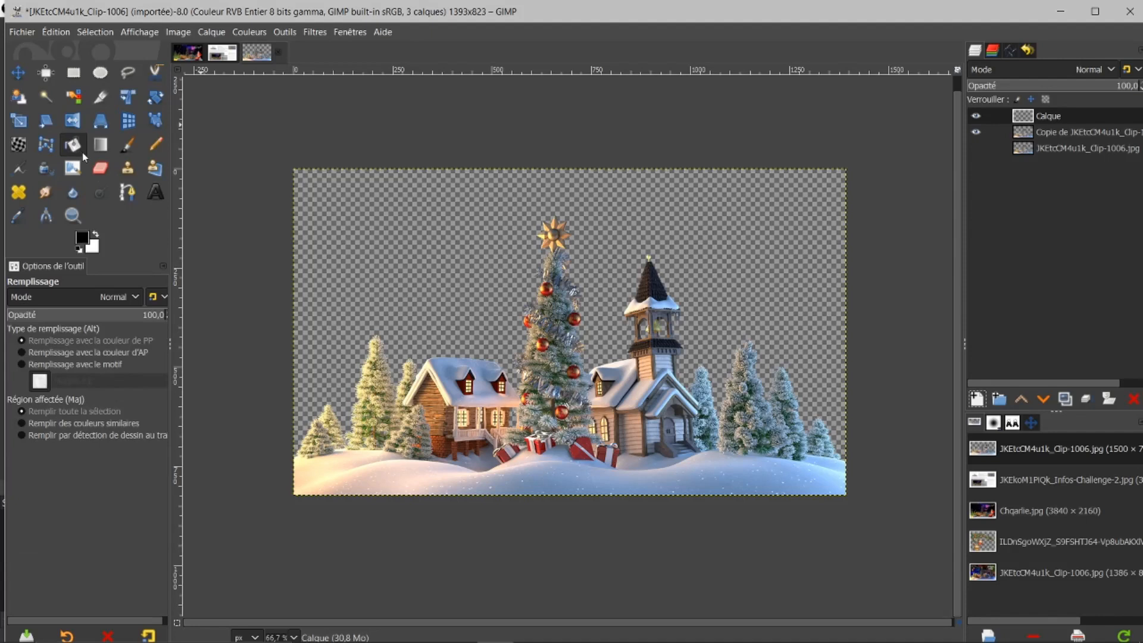
left_click(349, 212)
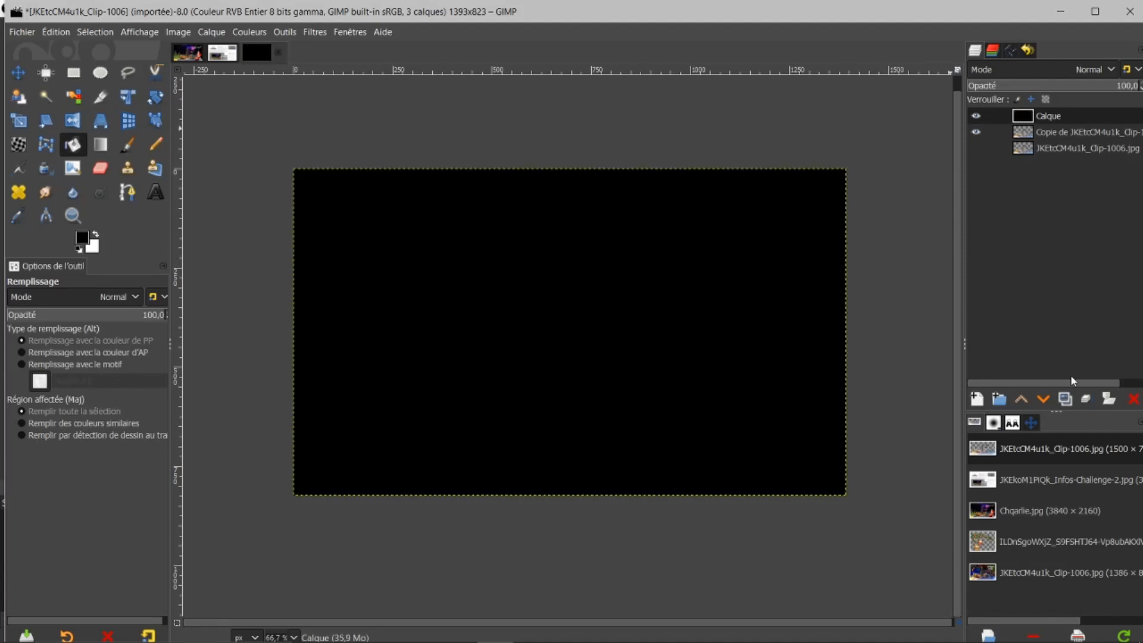
left_click(1045, 399)
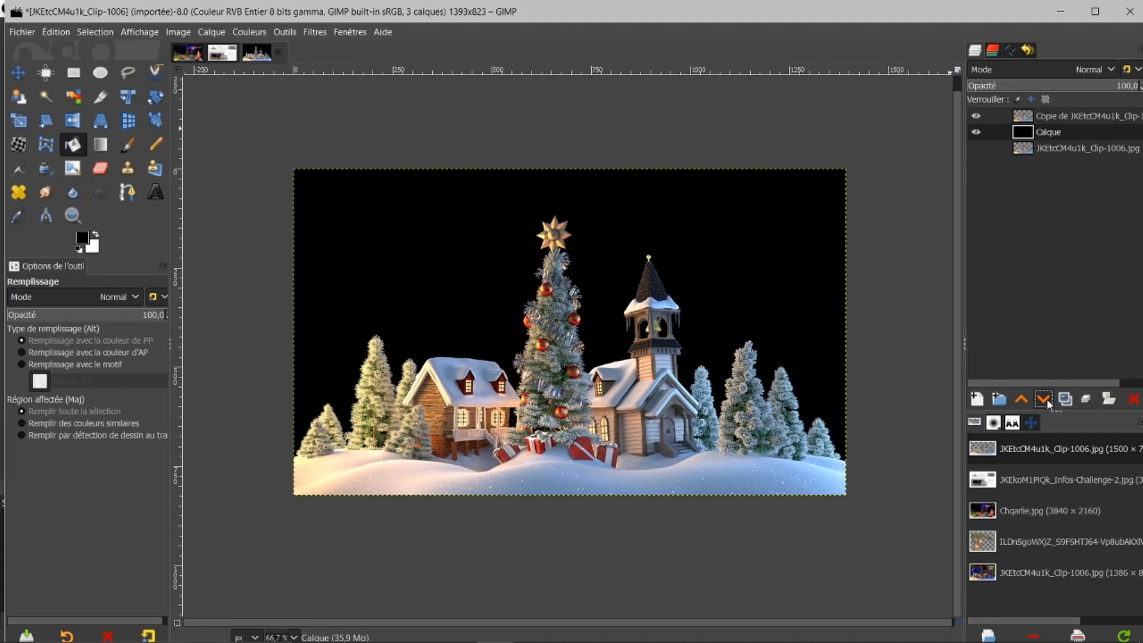
left_click(1046, 398)
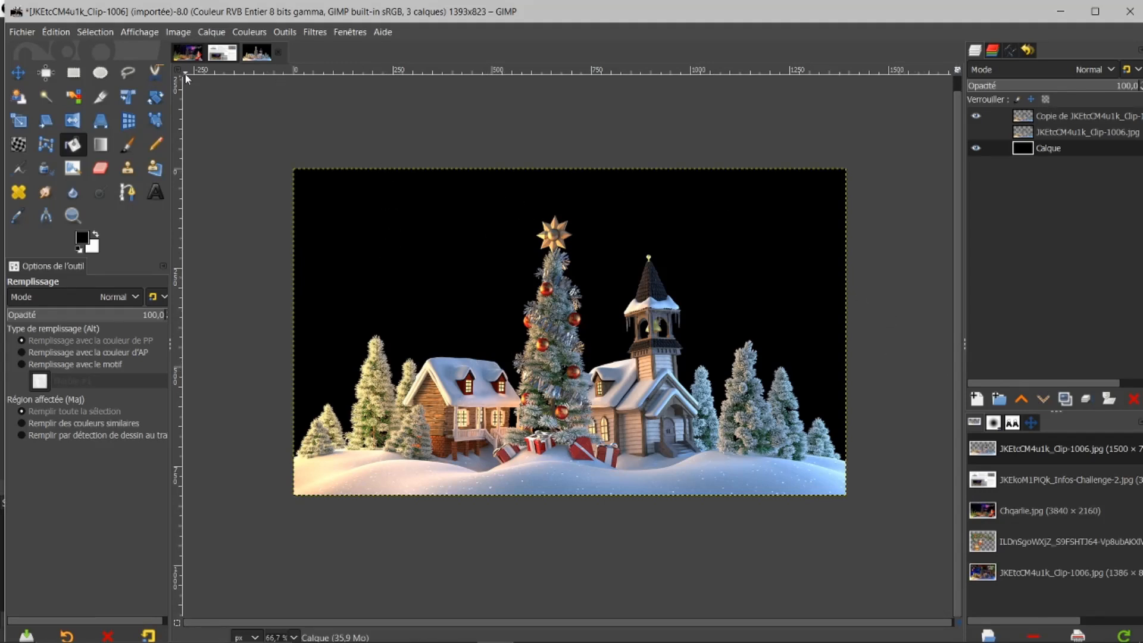
Step: Following the step 1 notes, darken the village copy with a Value curve point at about input 146, output 115
left_click(222, 53)
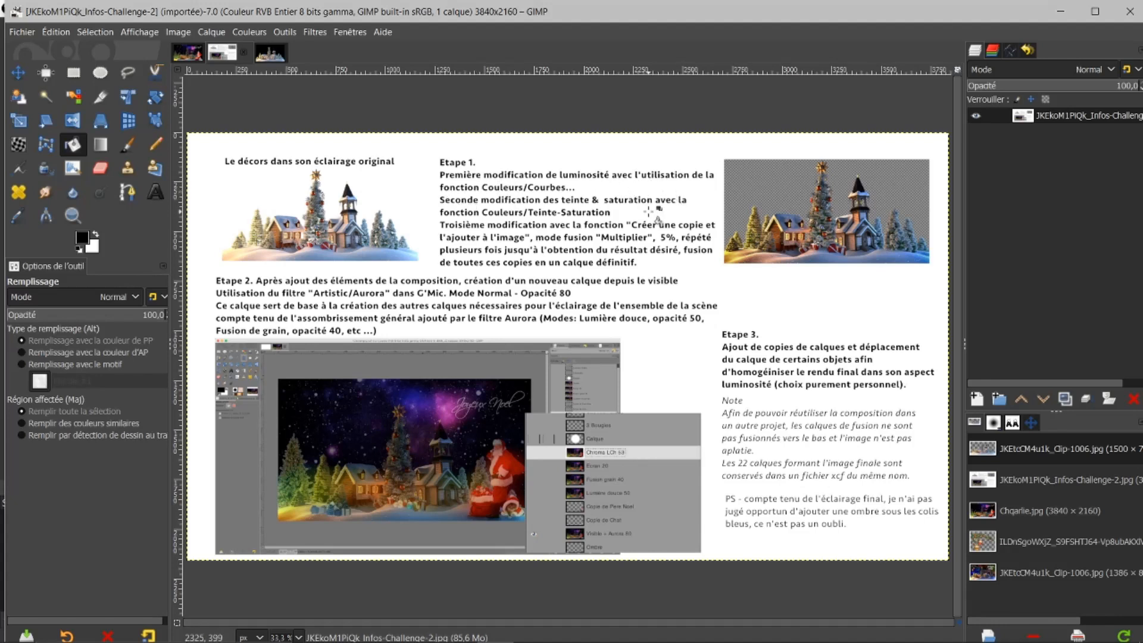
left_click(263, 52)
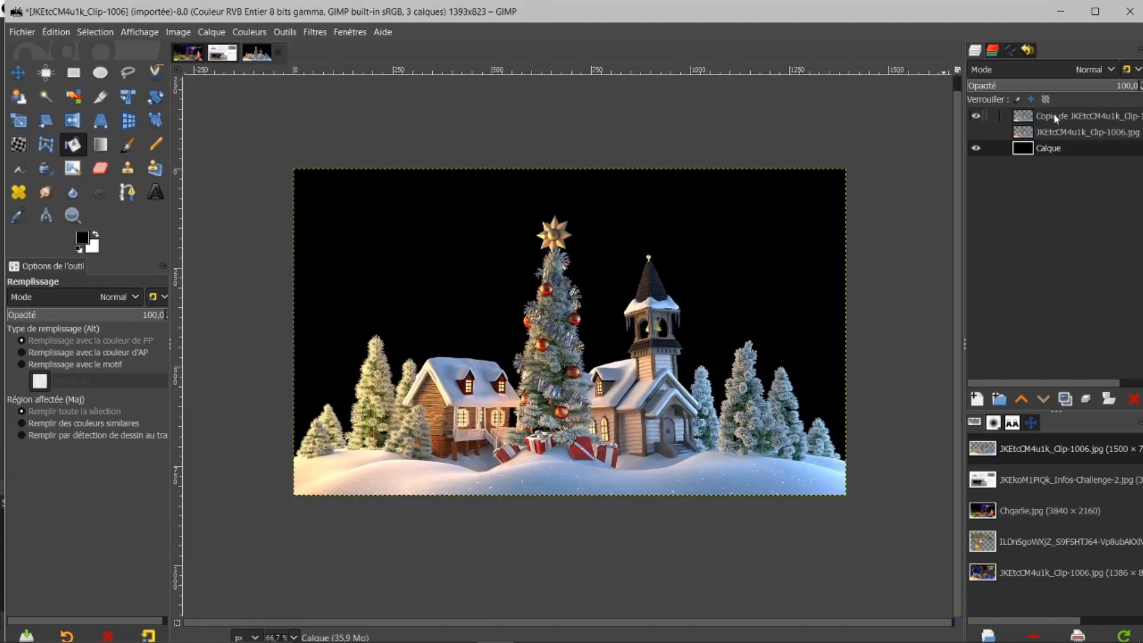
left_click(1053, 114)
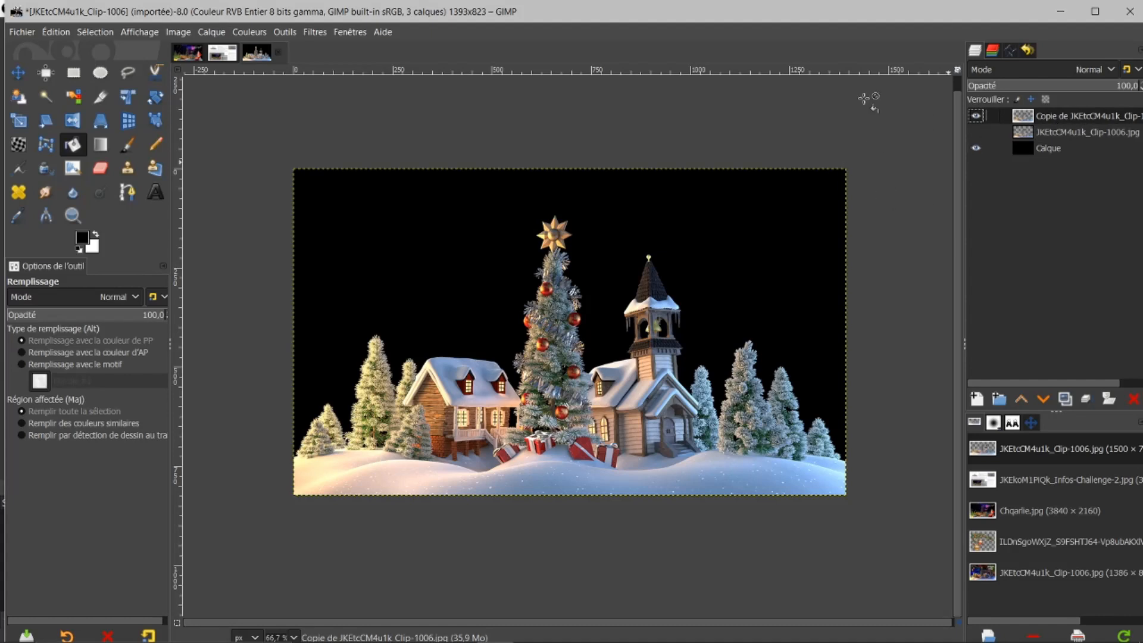
left_click(250, 32)
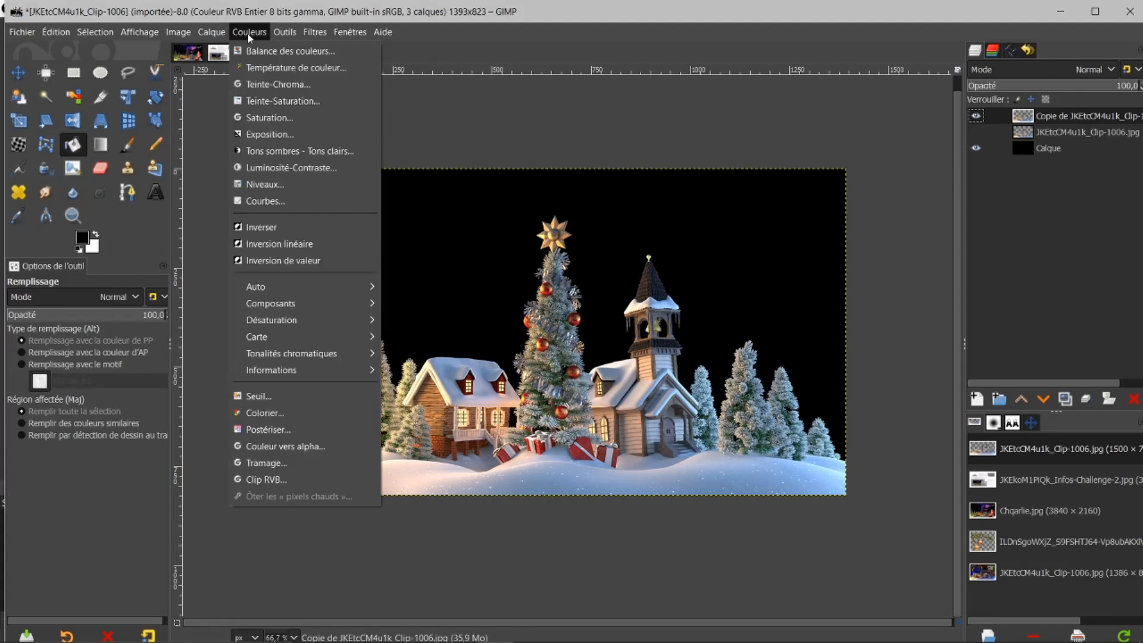
left_click(263, 201)
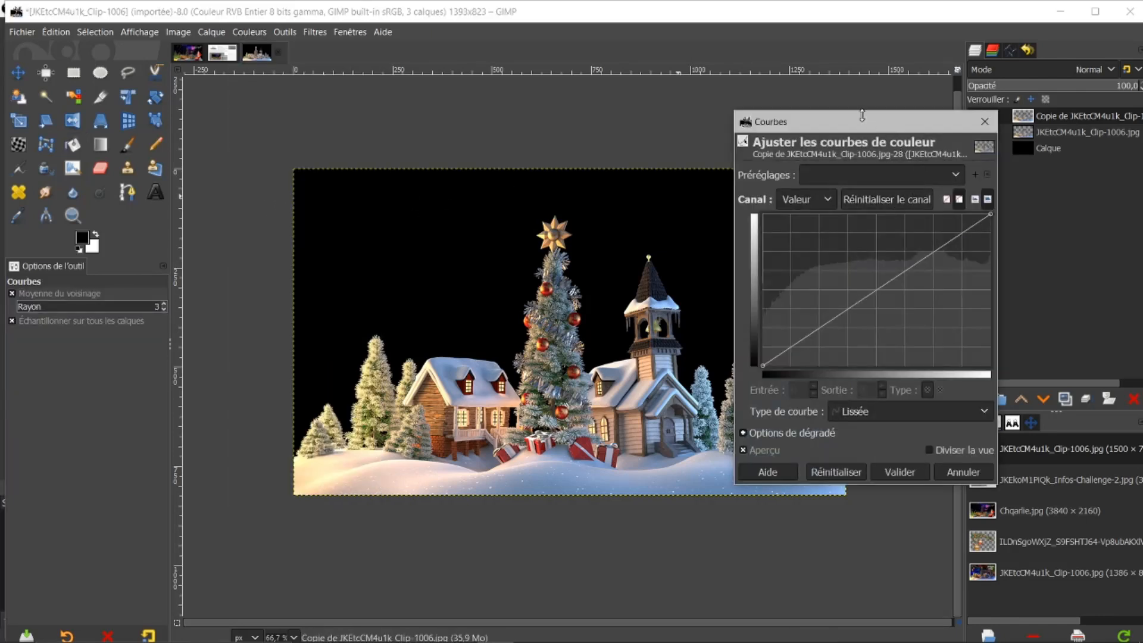
left_click_drag(861, 122, 882, 103)
mouse_move(897, 269)
left_mouse_down()
mouse_move(924, 313)
mouse_move(893, 253)
mouse_move(899, 270)
left_mouse_up()
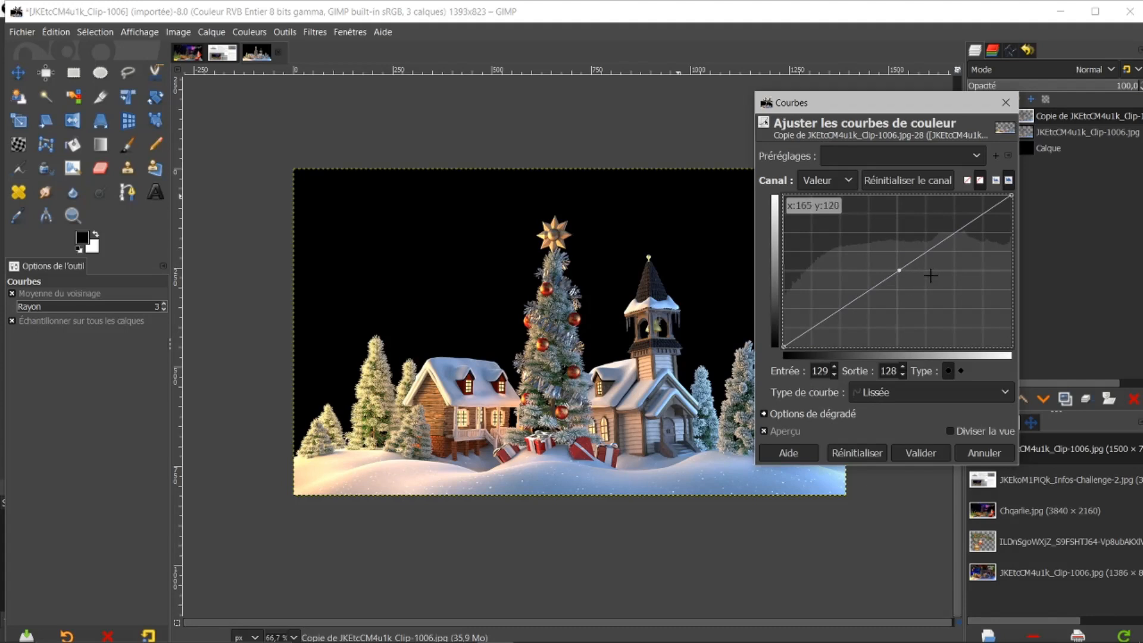
left_click_drag(900, 271, 914, 278)
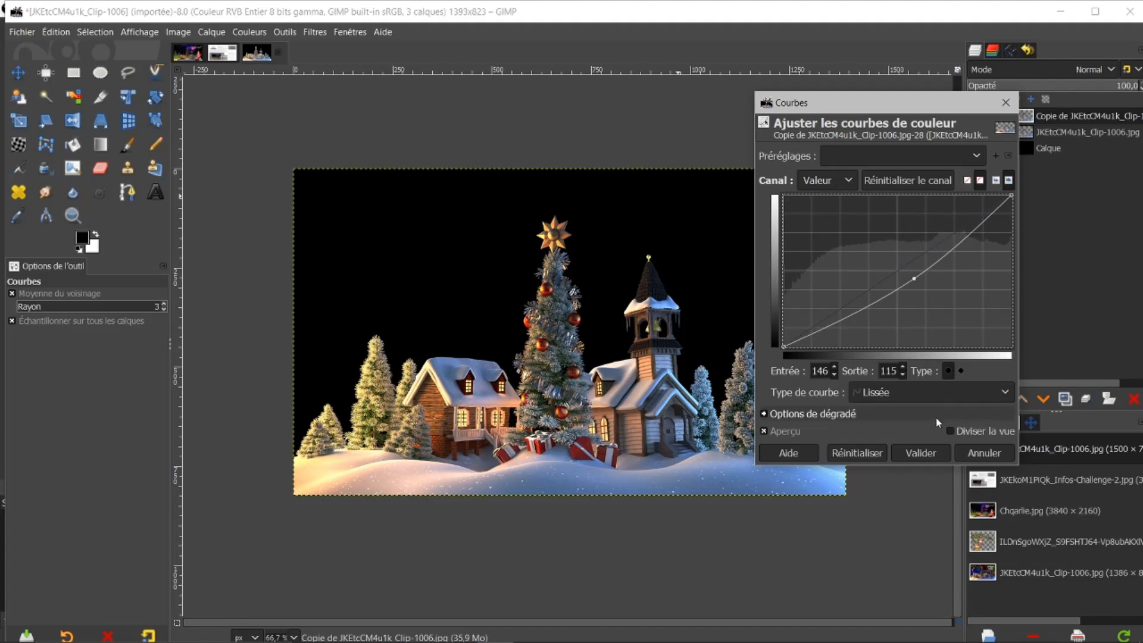
left_click(920, 453)
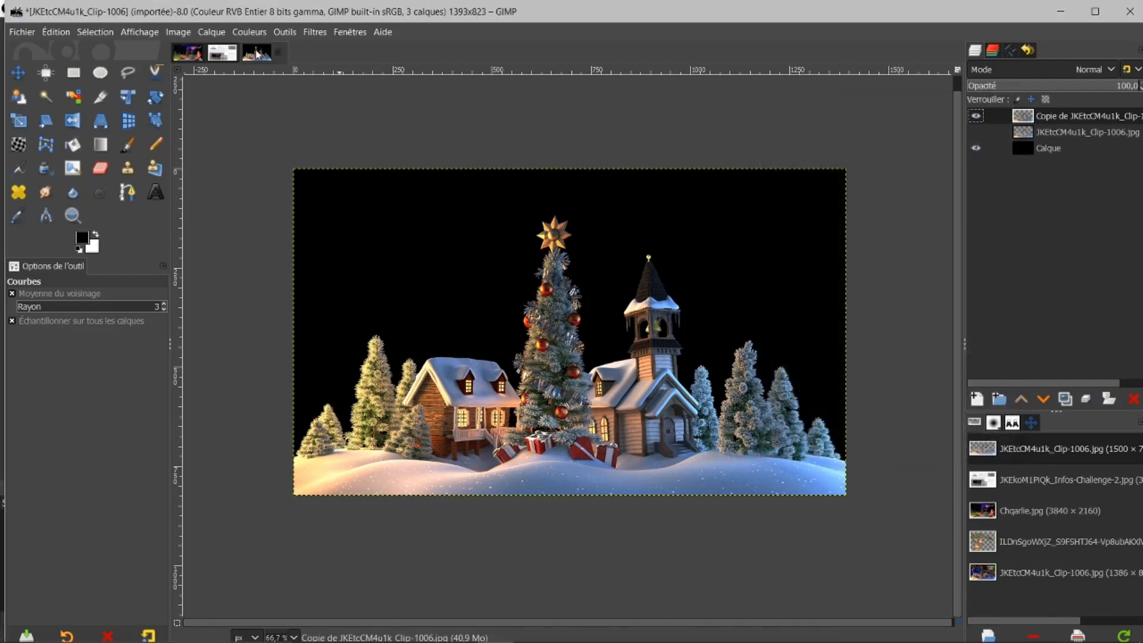
Step: Following the step 1 notes, adjust the village copy with Hue-Saturation from the latest used preset: hue 8.4, saturation 35.1
left_click(223, 52)
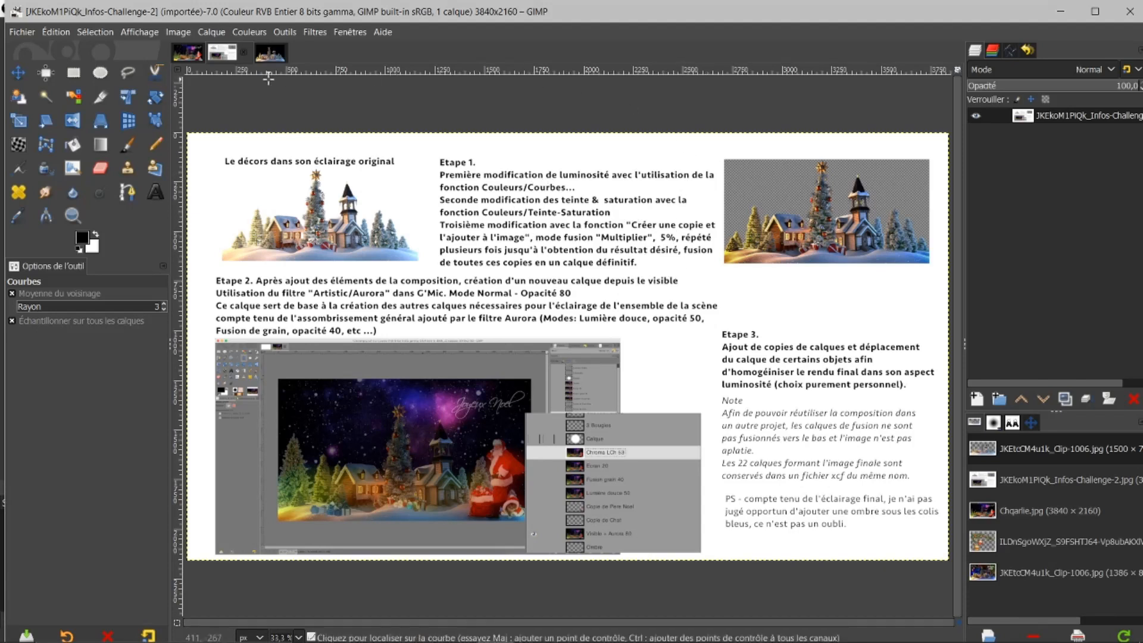
left_click(275, 56)
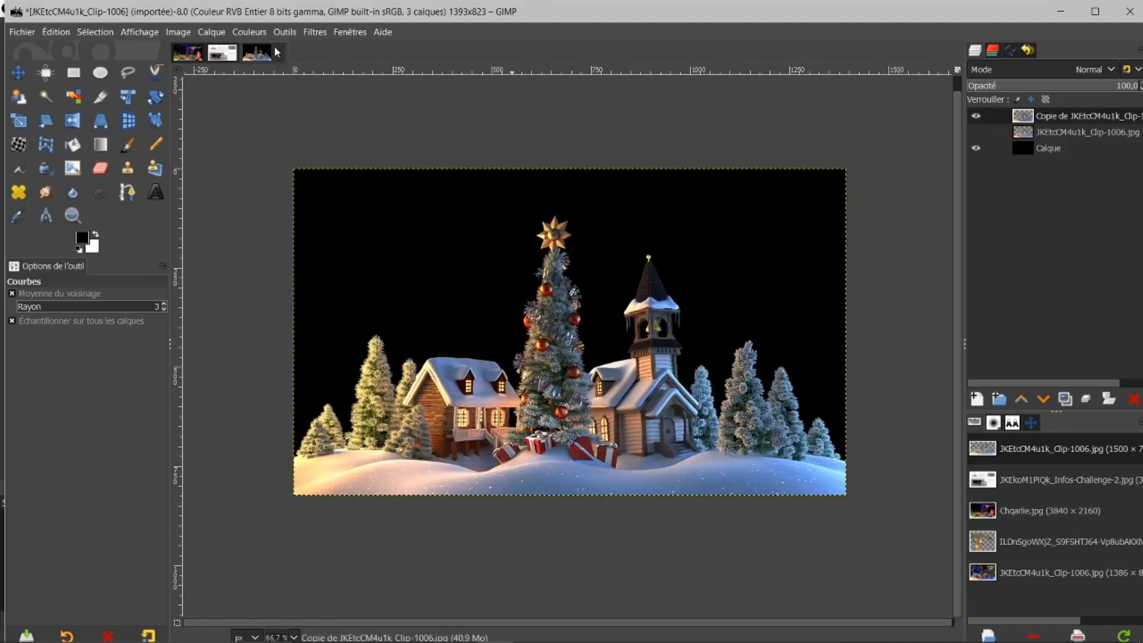
left_click(254, 34)
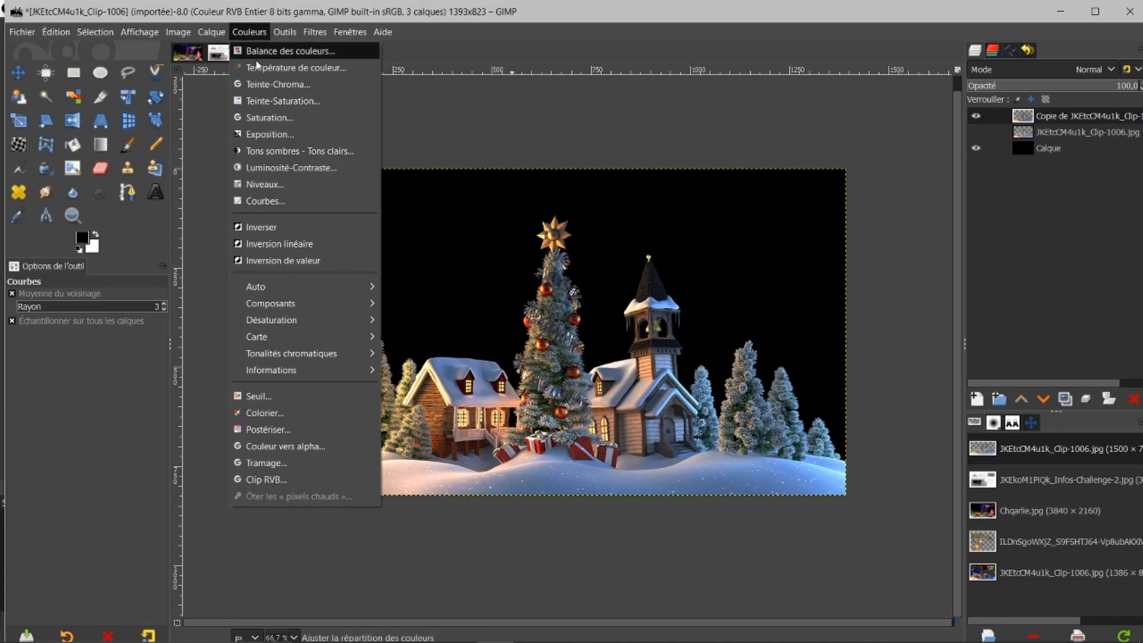
left_click(254, 102)
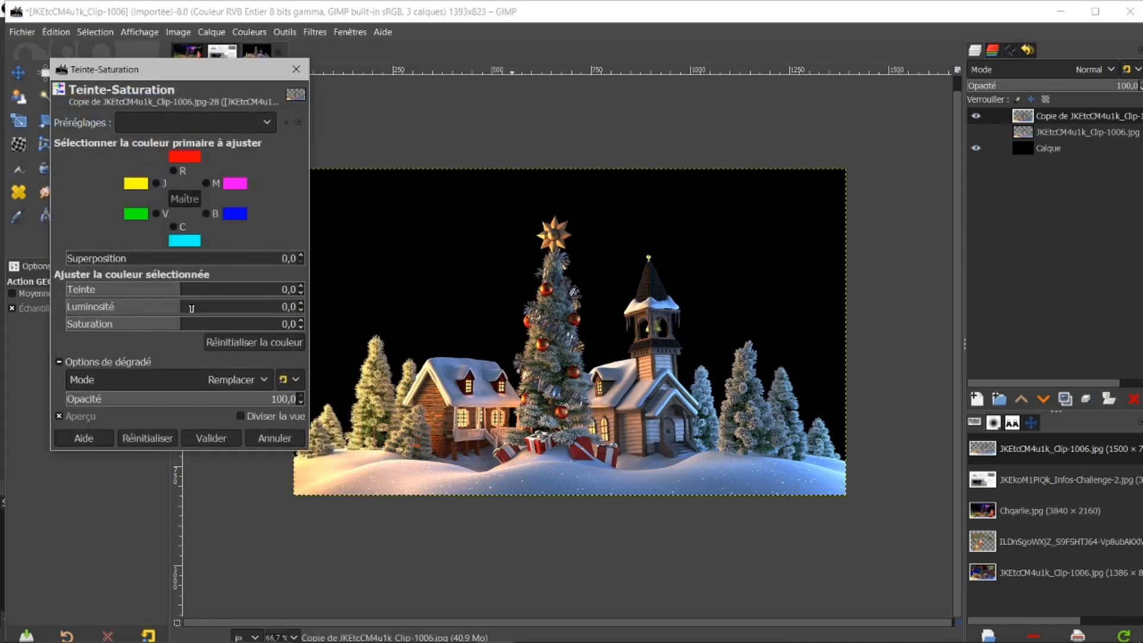
left_click(267, 123)
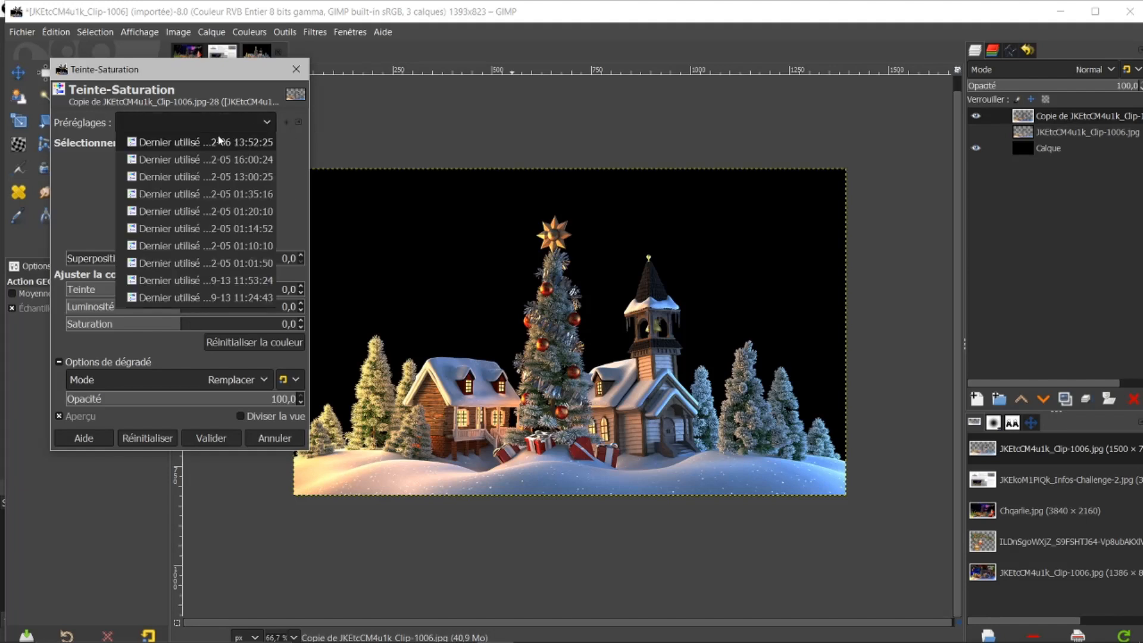
left_click(198, 139)
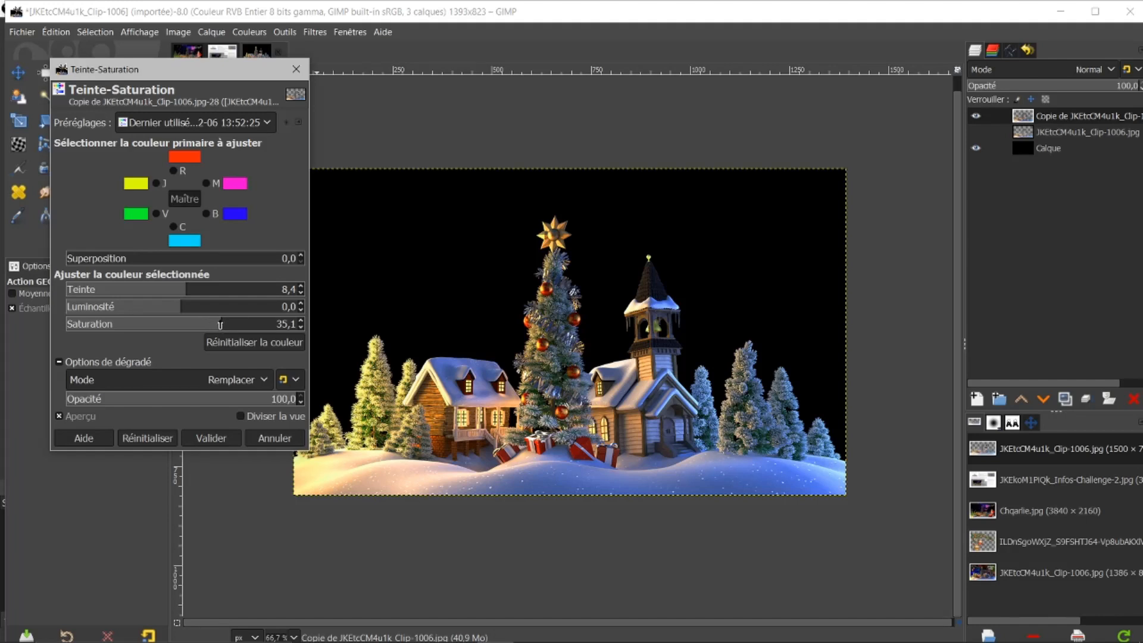
mouse_move(220, 324)
left_mouse_down()
mouse_move(137, 324)
mouse_move(98, 303)
mouse_move(130, 325)
mouse_move(268, 327)
mouse_move(226, 323)
left_mouse_up()
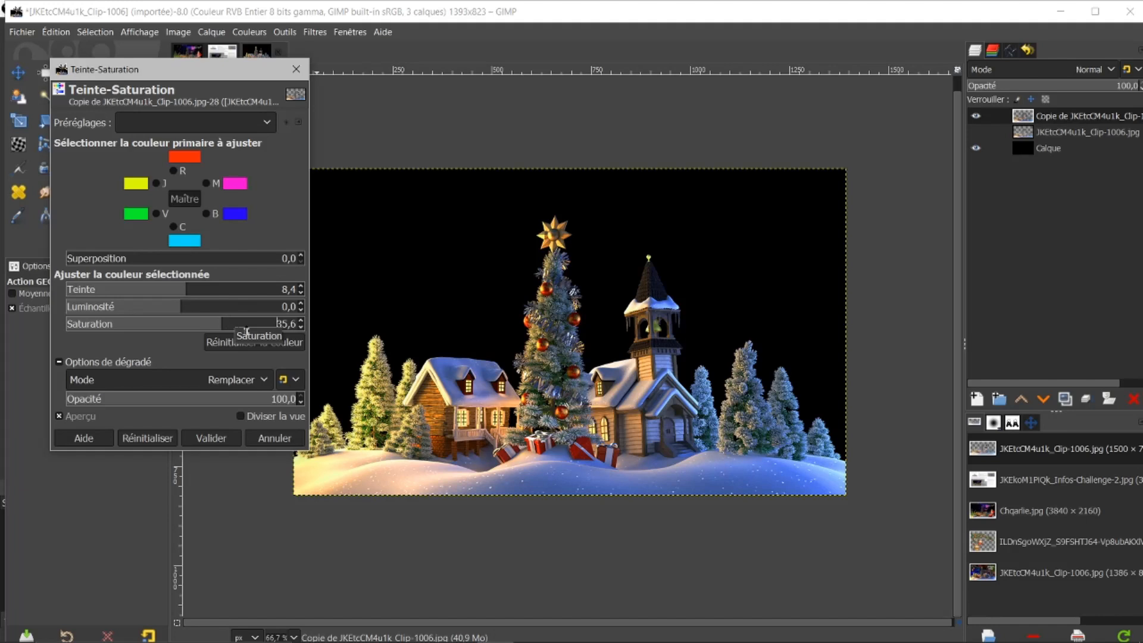
left_click(221, 324)
left_click_drag(220, 325, 222, 325)
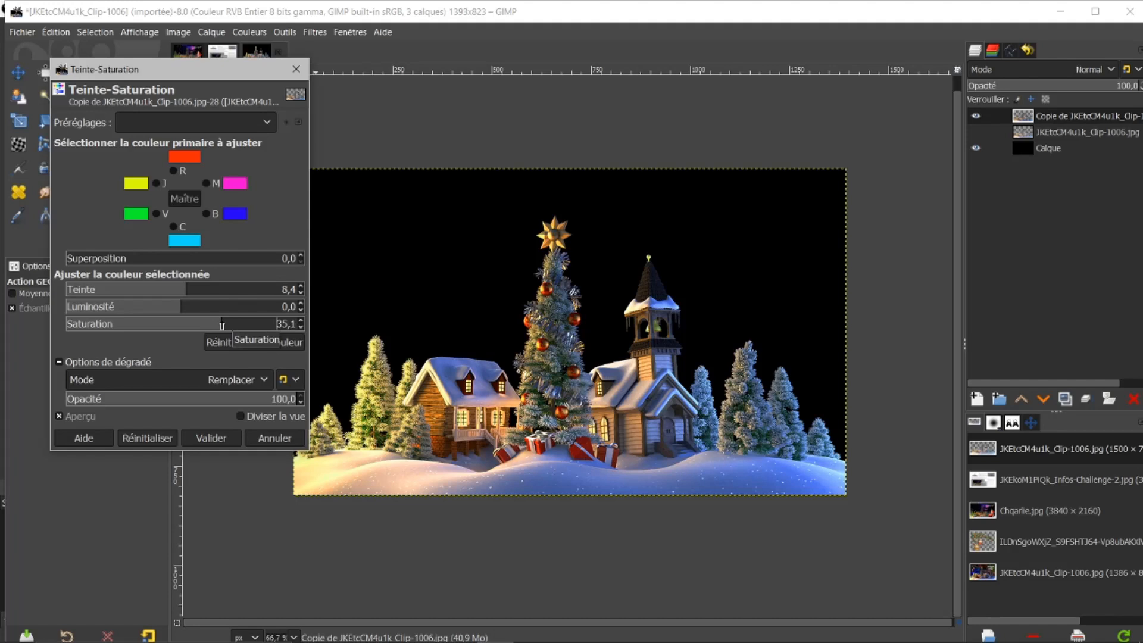
left_click(204, 439)
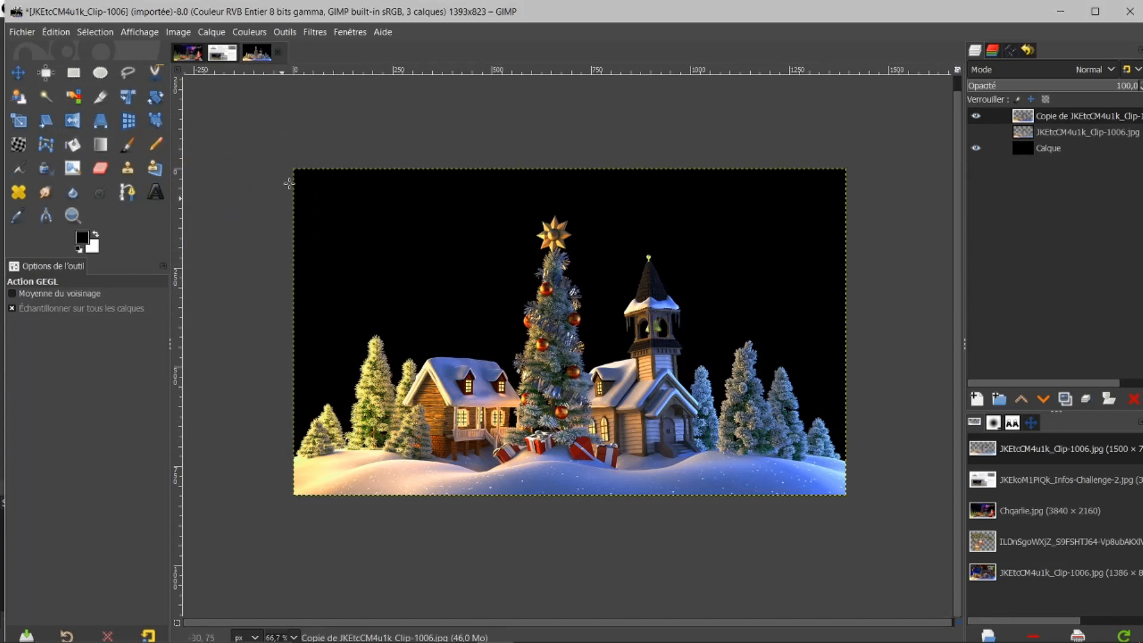
Step: Following the step 1 notes, duplicate the adjusted village copy and set the duplicate to Multiply mode at 5.2 opacity
left_click(224, 58)
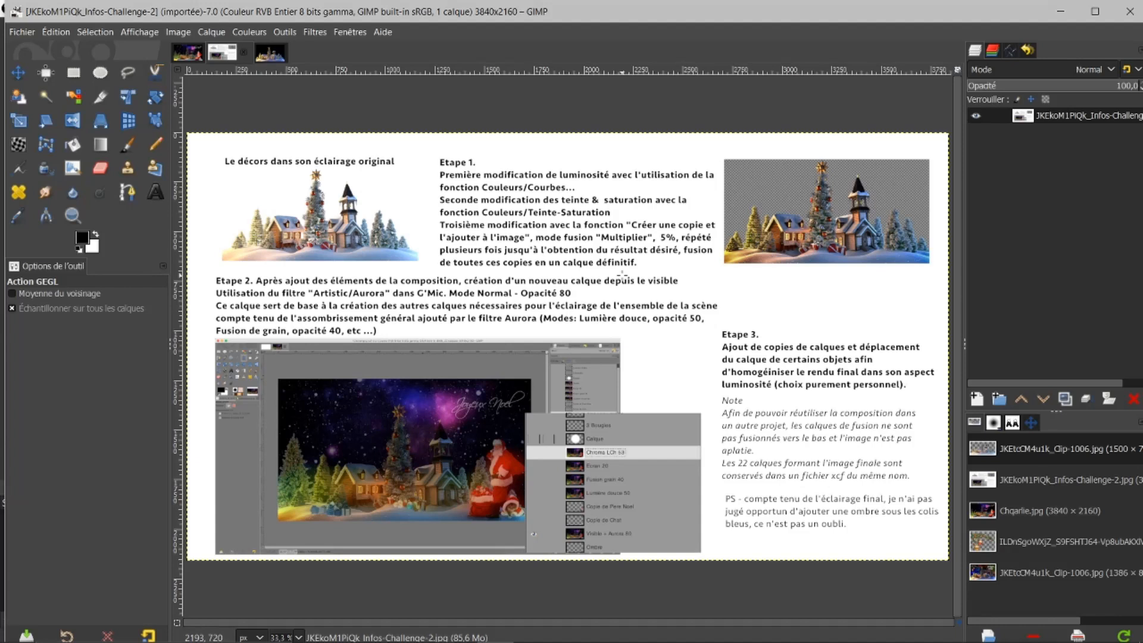
left_click(271, 54)
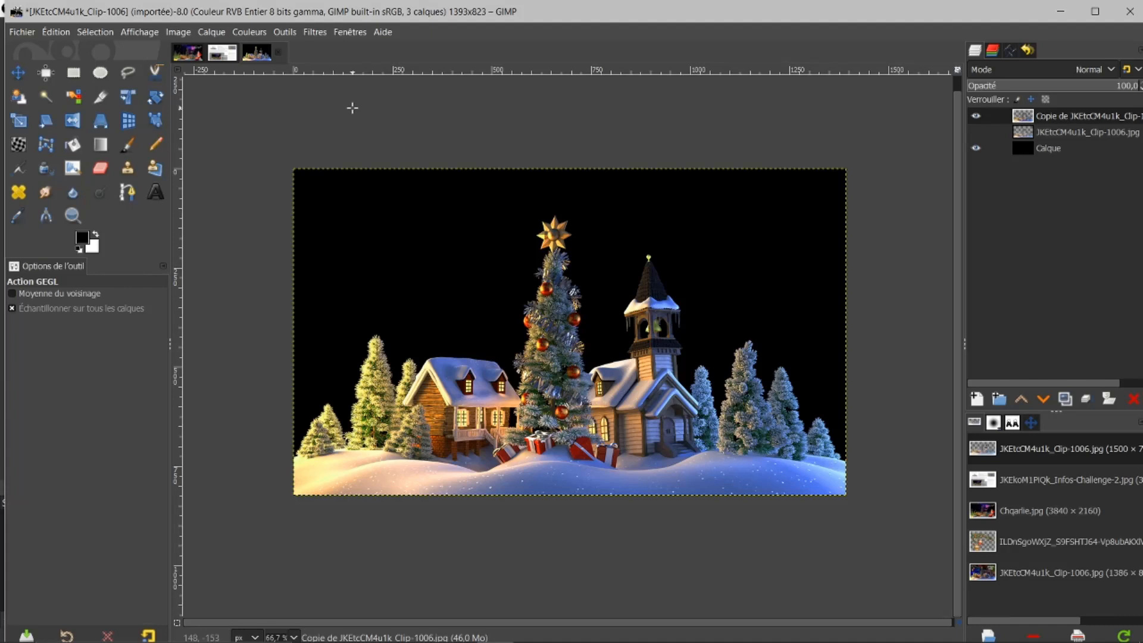
left_click(1065, 399)
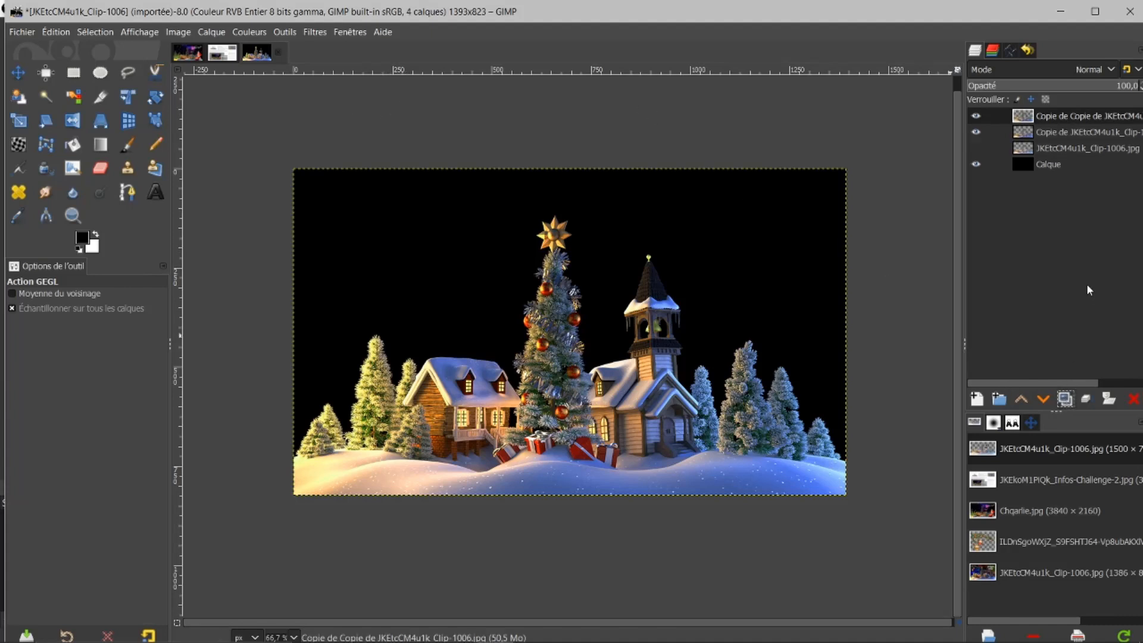
left_click(1110, 69)
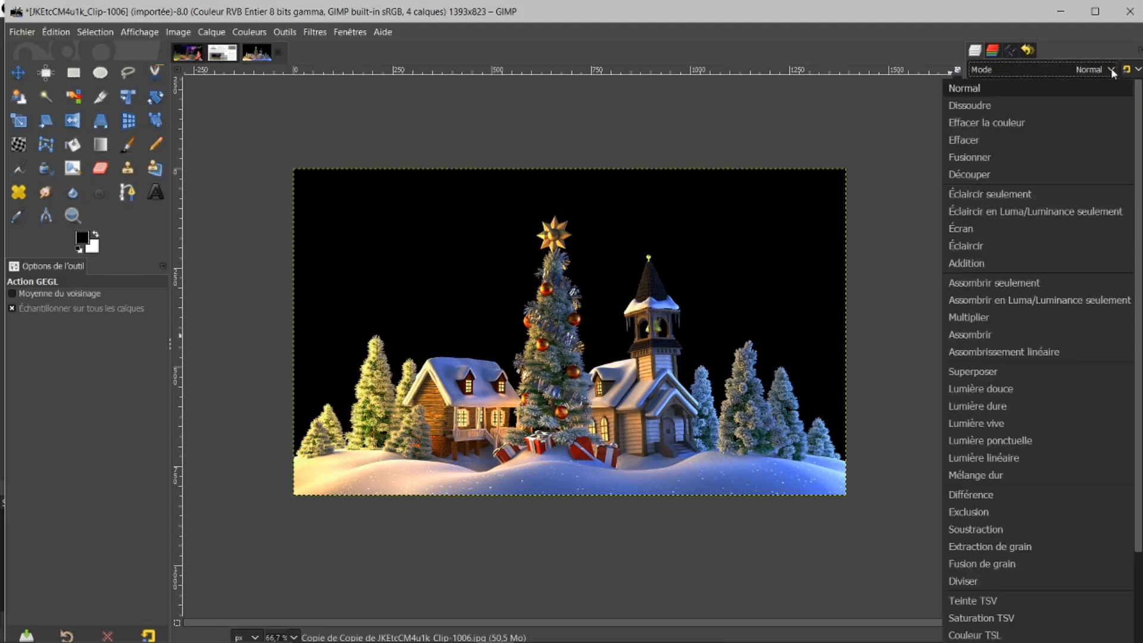
left_click(977, 318)
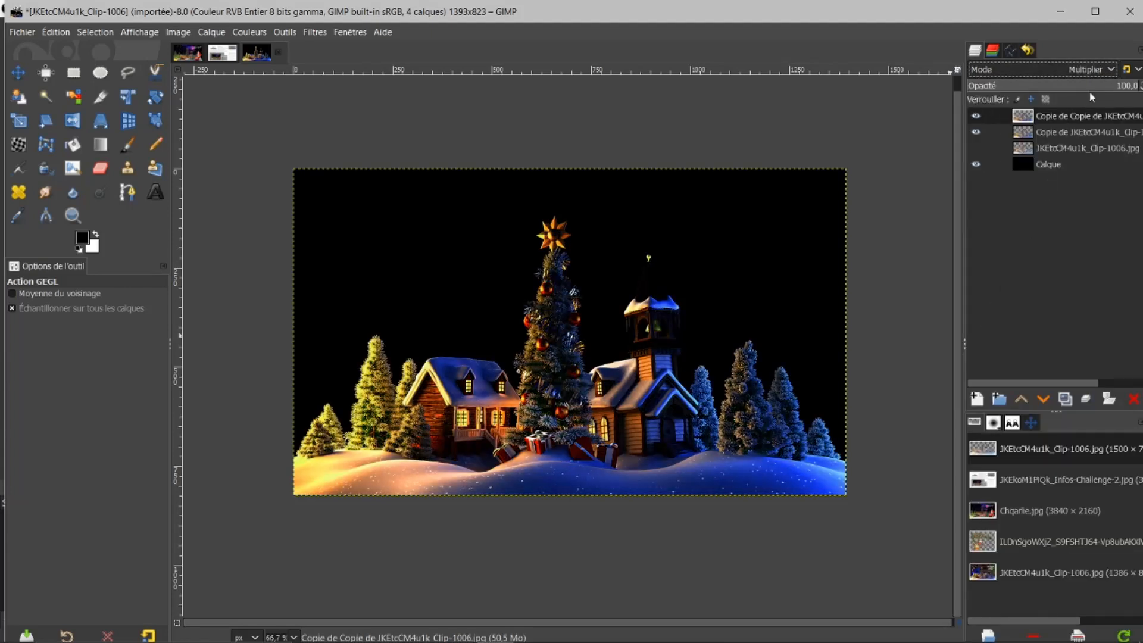
left_click_drag(1111, 85, 976, 83)
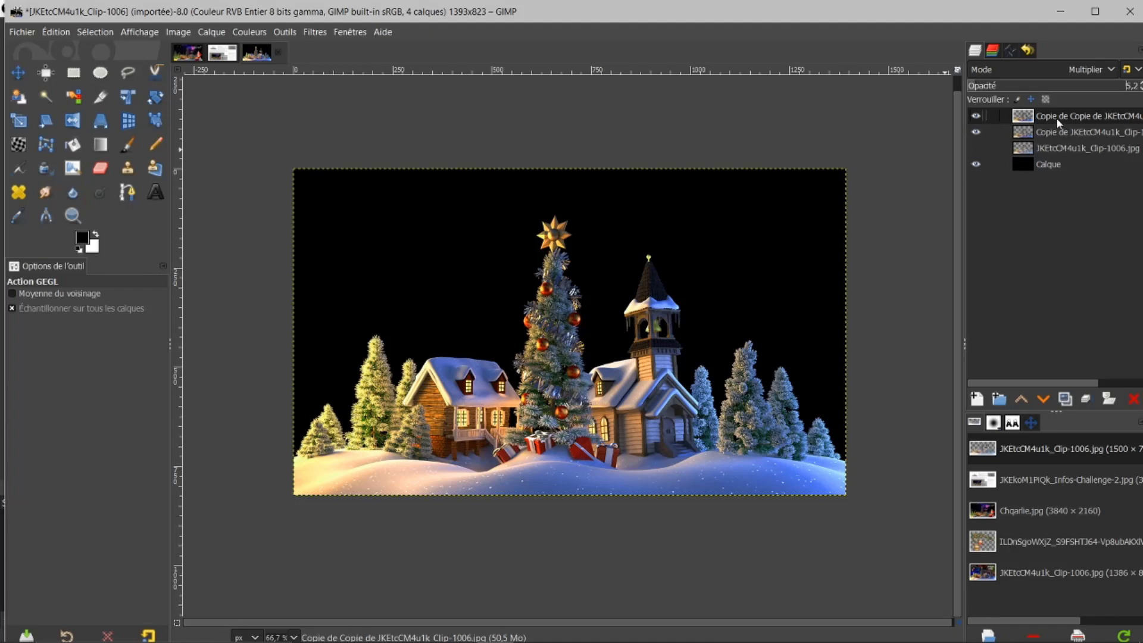
left_click(975, 164)
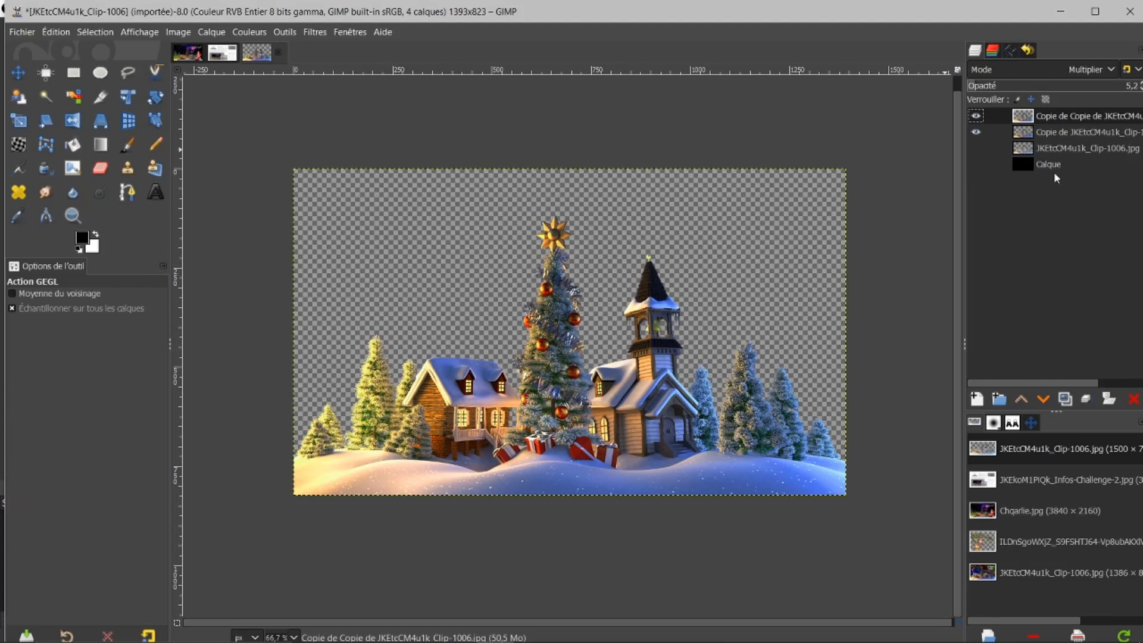
right_click(1062, 116)
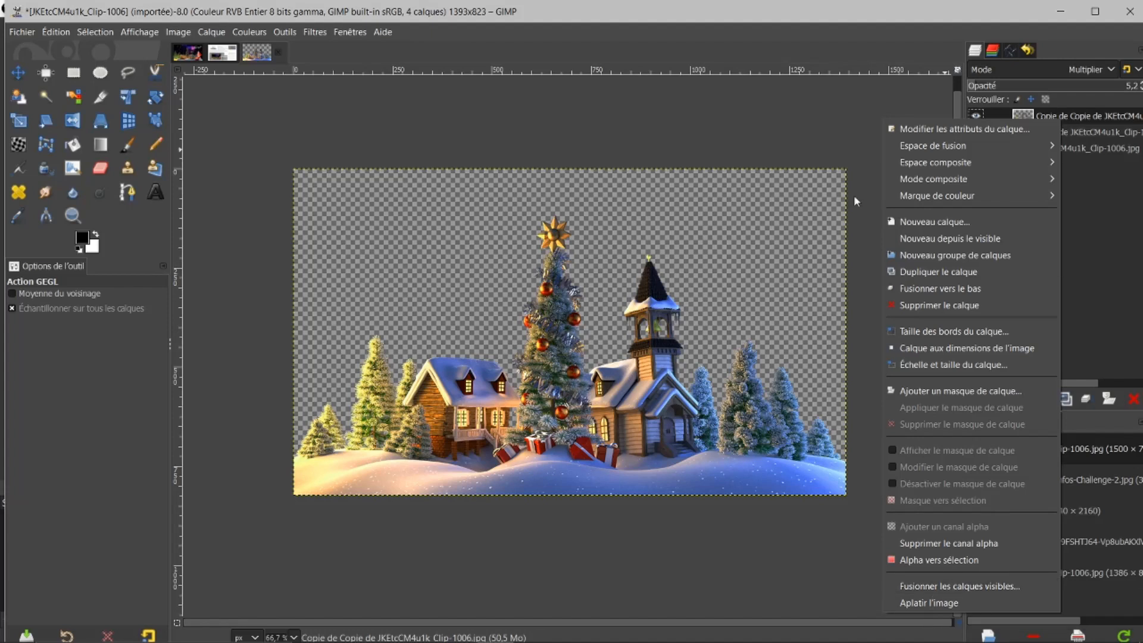
left_click(806, 122)
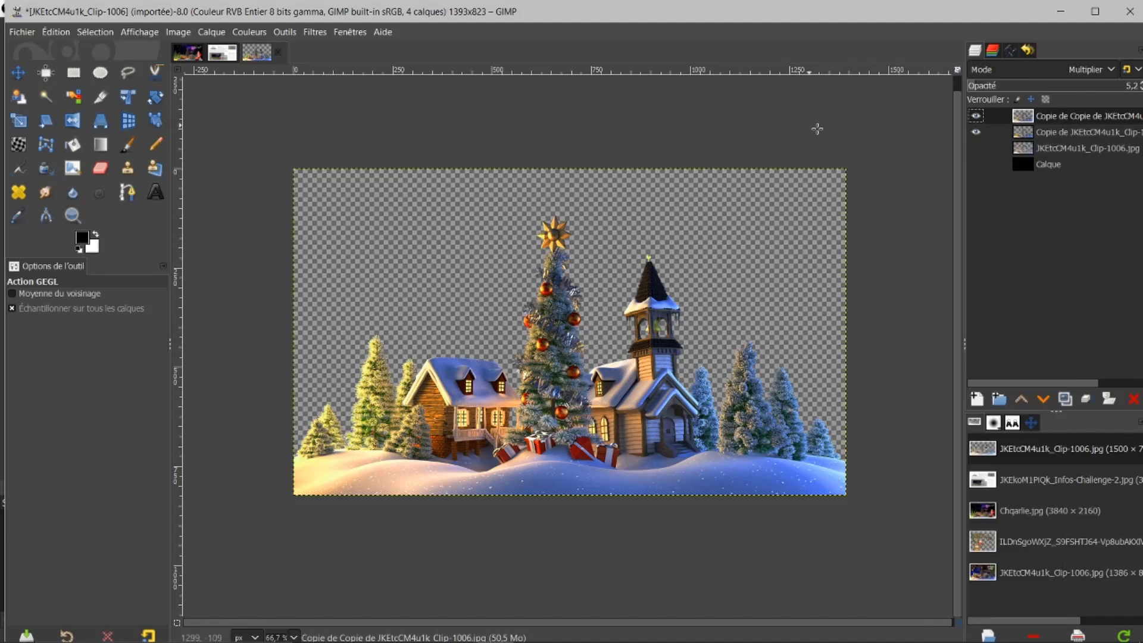
left_click(977, 163)
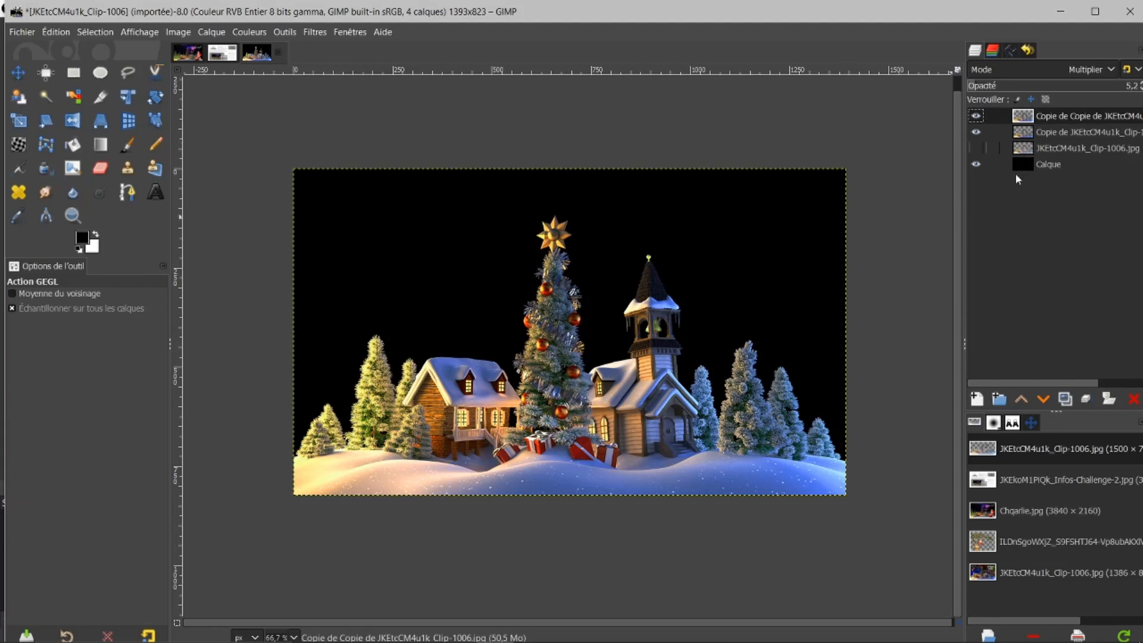
Step: Raise the Multiply layer's opacity to 25.6 and toggle its visibility to compare the darkening effect
left_click(997, 87)
left_click_drag(996, 86, 1011, 91)
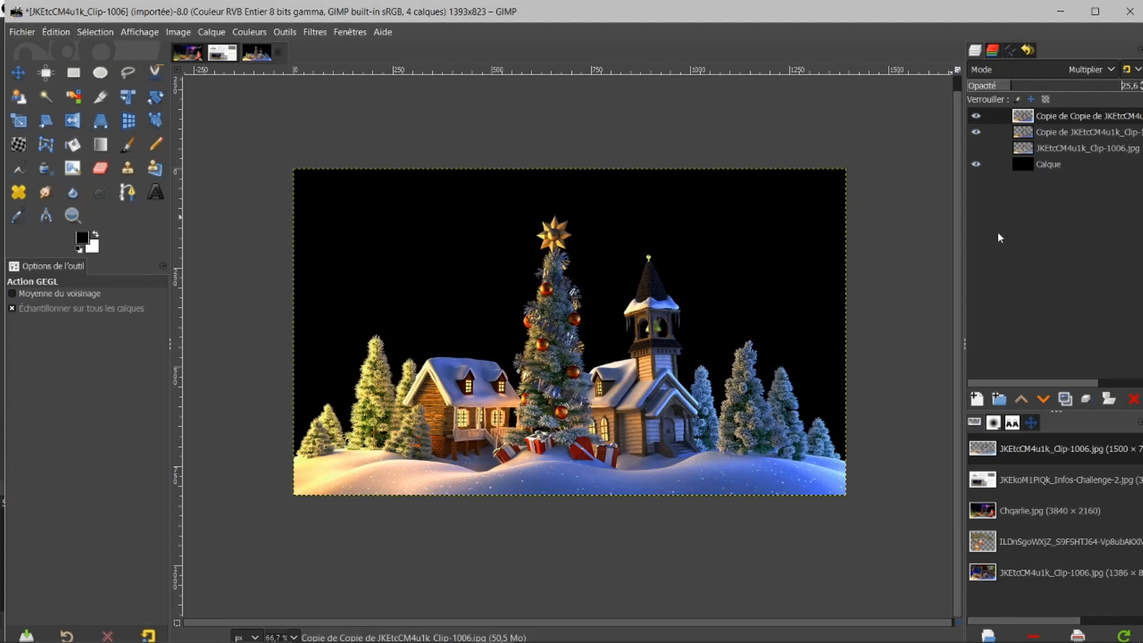
left_click(975, 116)
left_click(974, 116)
left_click(974, 116)
left_click(974, 116)
left_click(974, 117)
left_click(973, 117)
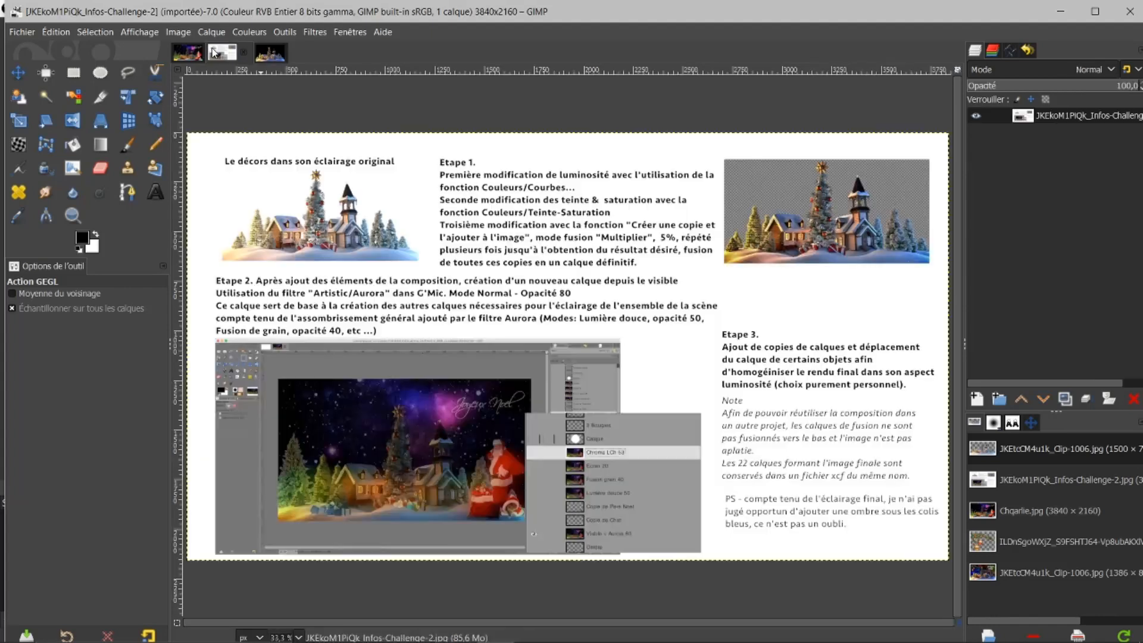
Step: Check the step 2 notes and add the Christmas garland image as a new layer above the village layers
left_click(222, 53)
left_click(270, 58)
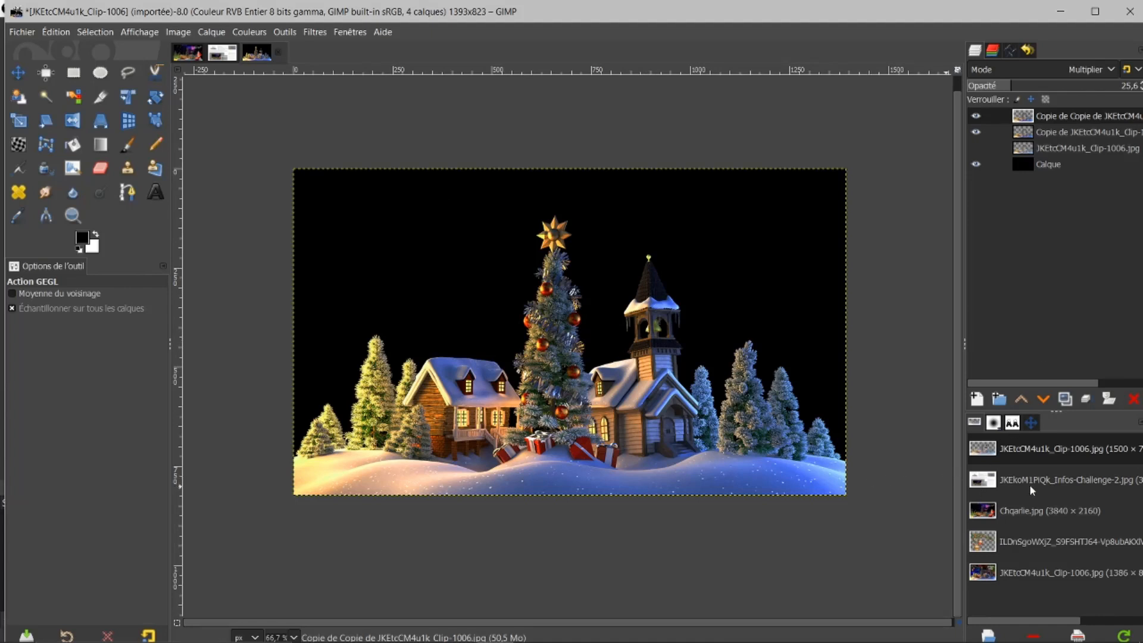
left_click_drag(989, 543, 1045, 122)
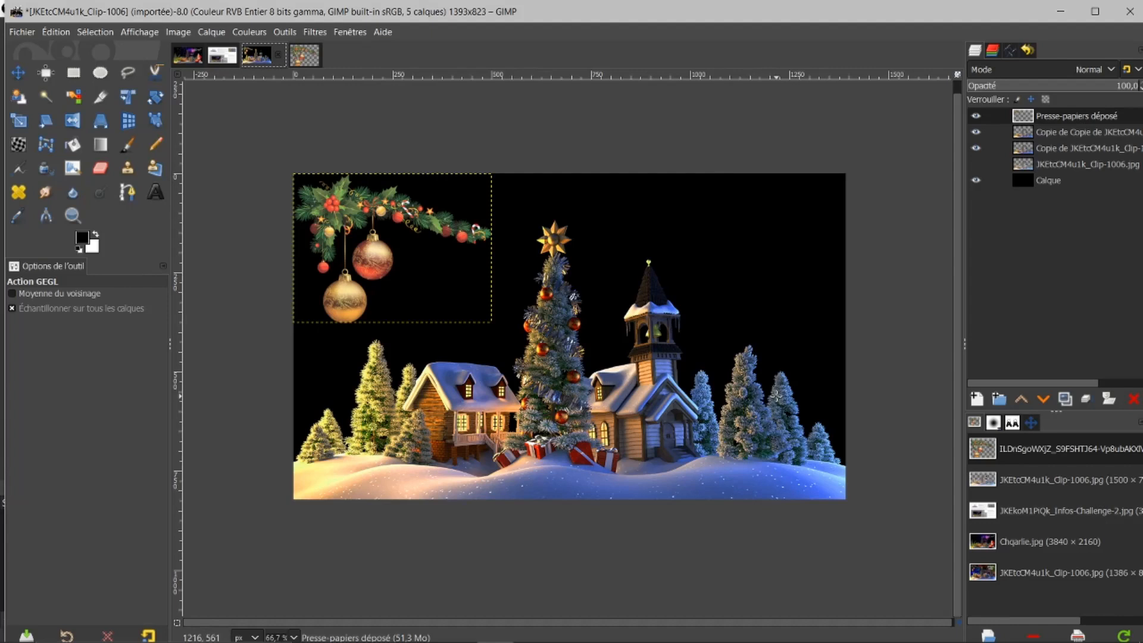
left_click(305, 55)
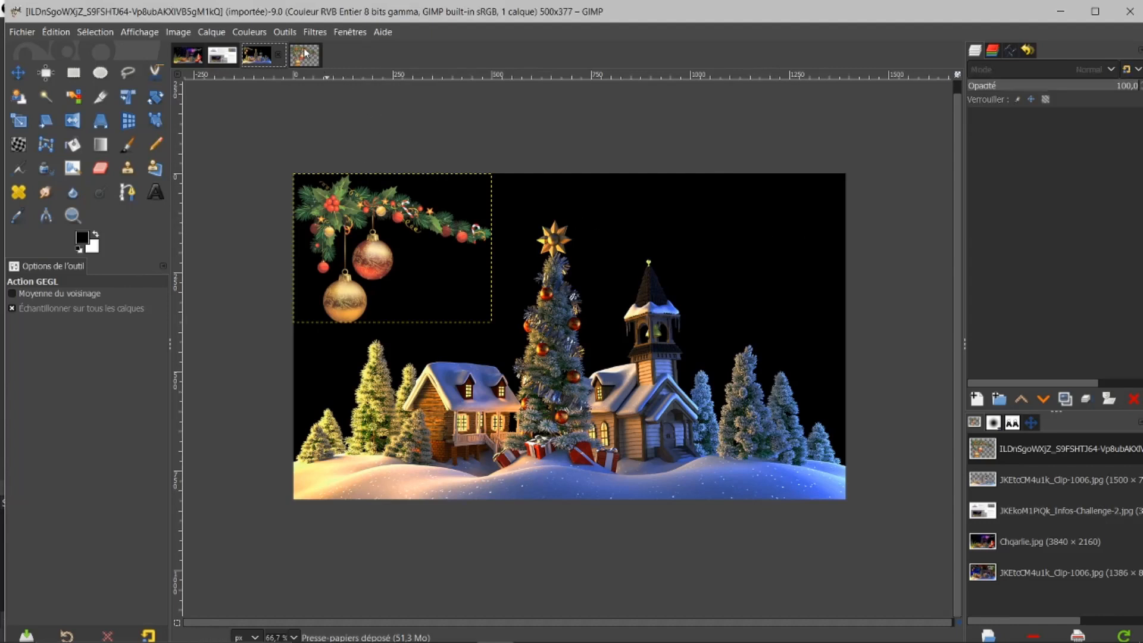
left_click(257, 56)
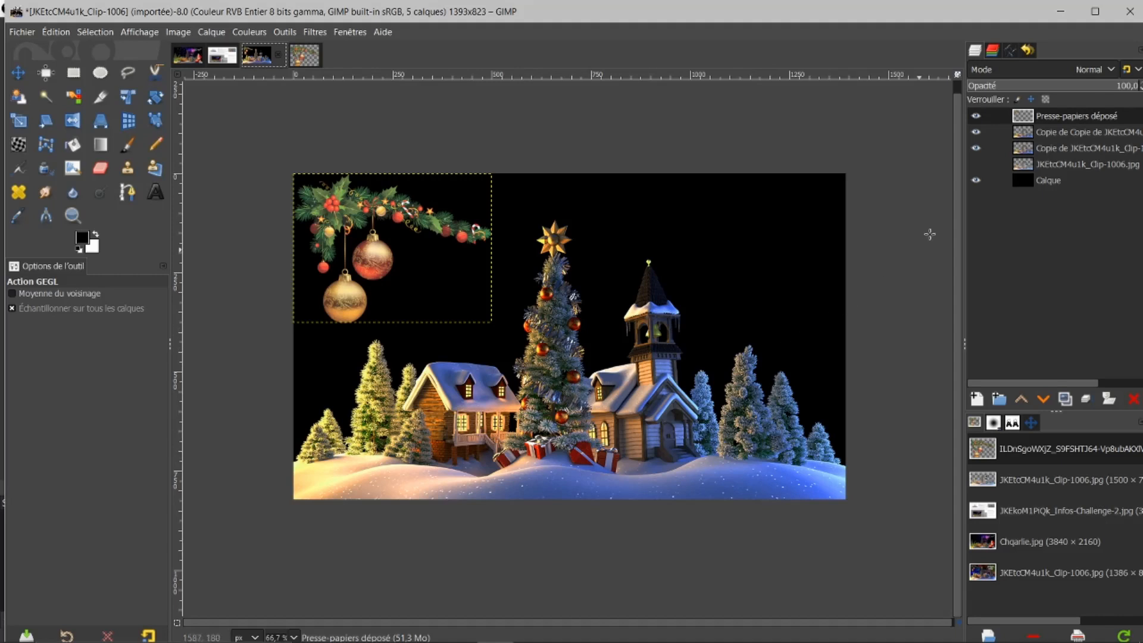
Step: Create a new layer from the visible image and apply G'MIC's Artistic Aurora filter to it with Vertical Amount 8.9
right_click(1045, 115)
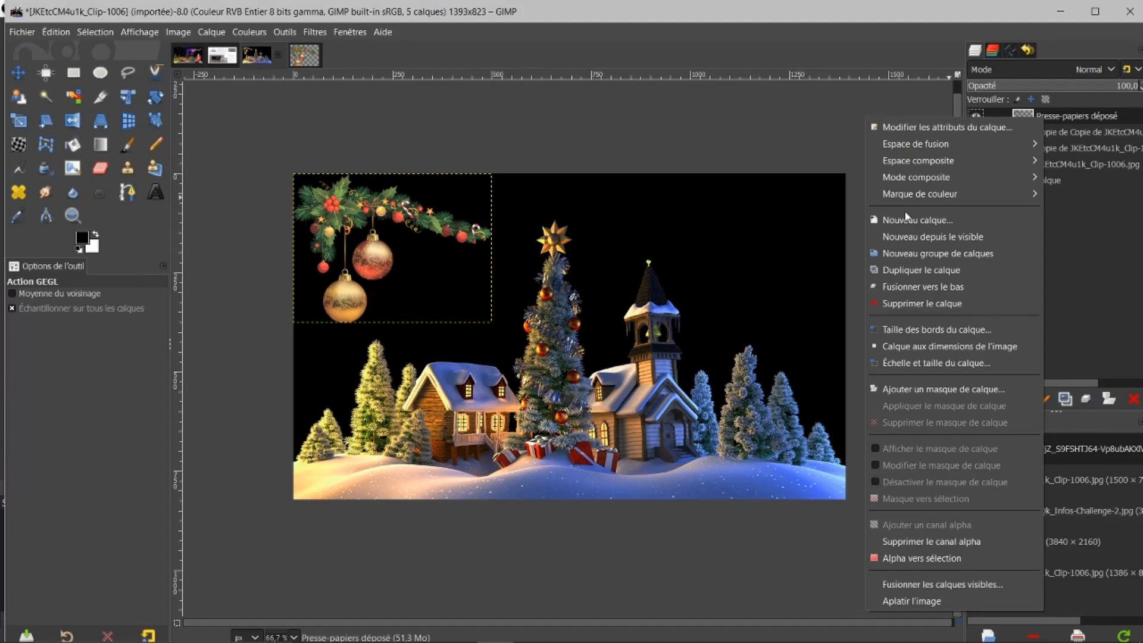
left_click(917, 240)
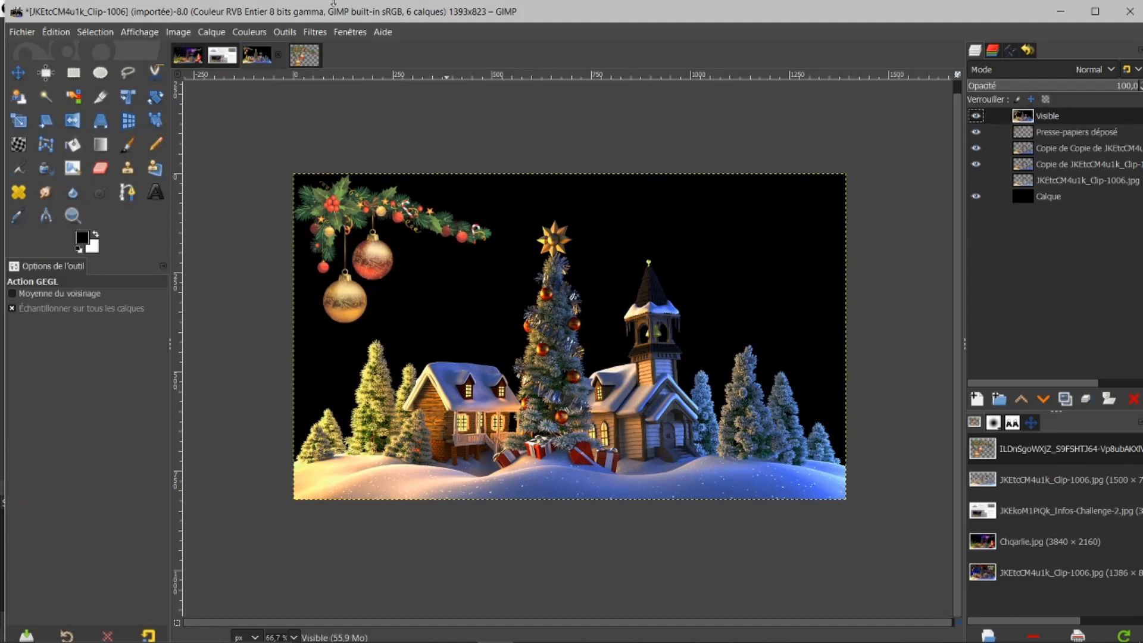
left_click(320, 34)
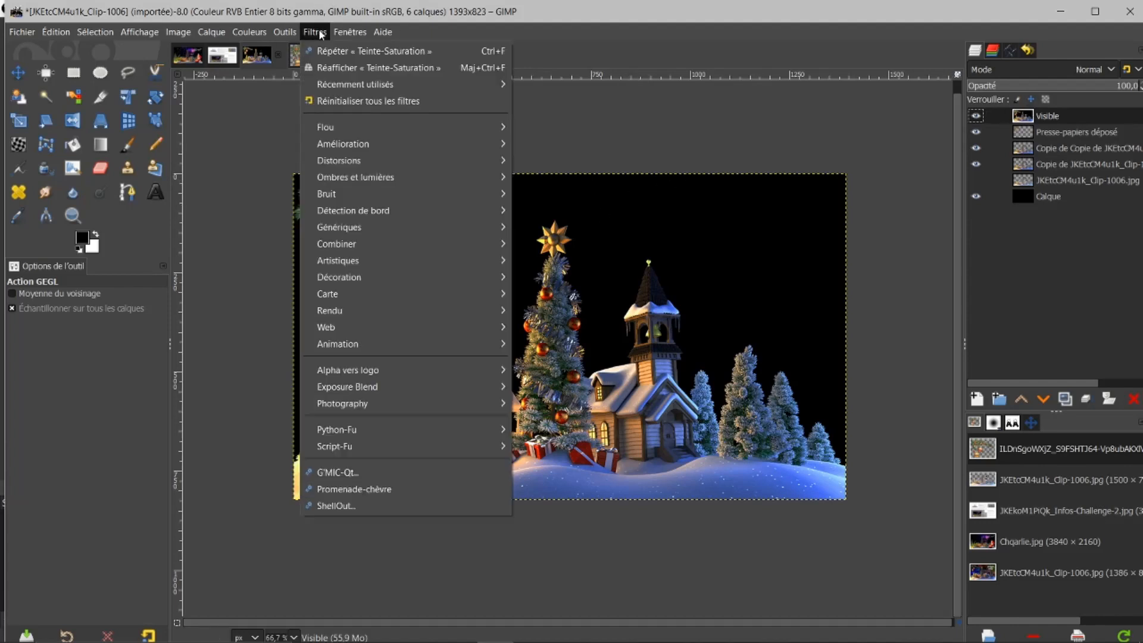
left_click(333, 472)
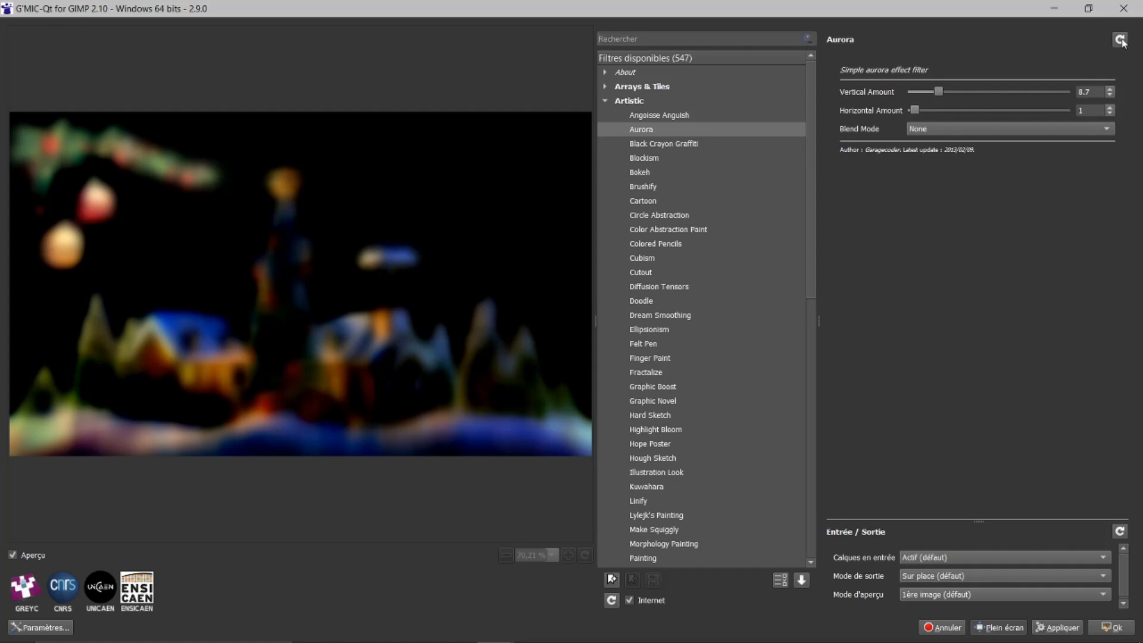
left_click_drag(938, 91, 930, 91)
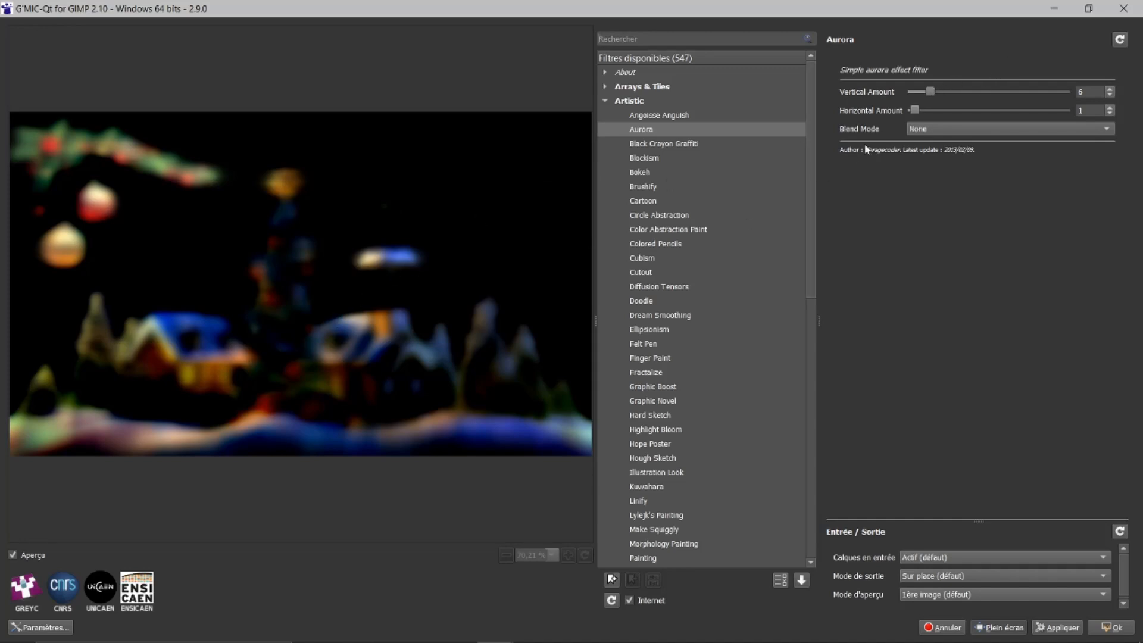
left_click_drag(932, 91, 940, 96)
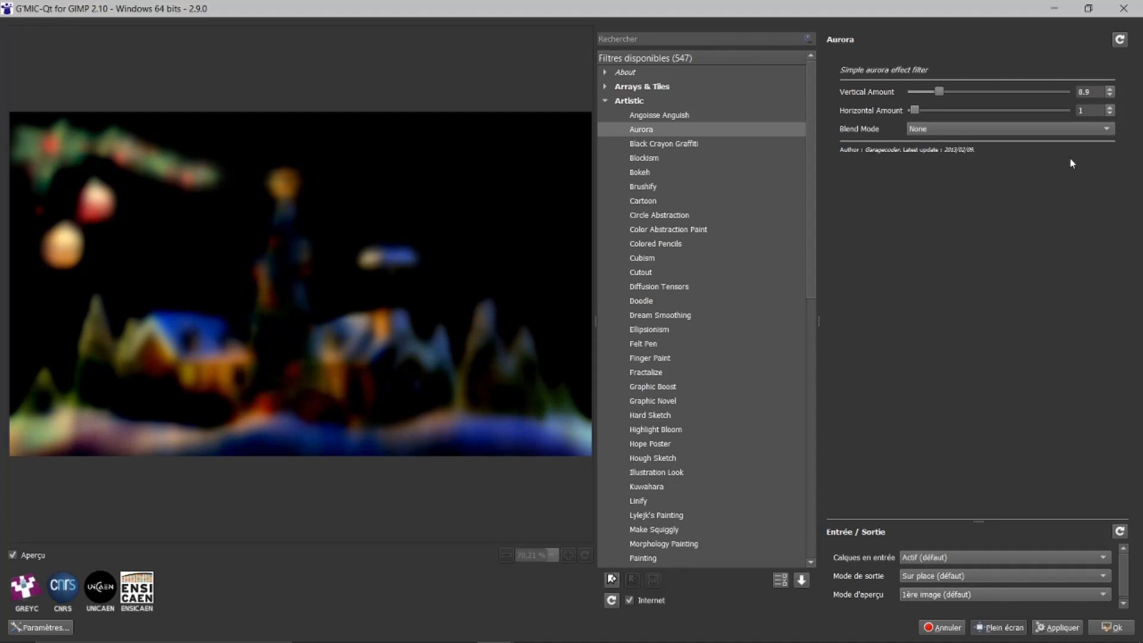
left_click(1122, 631)
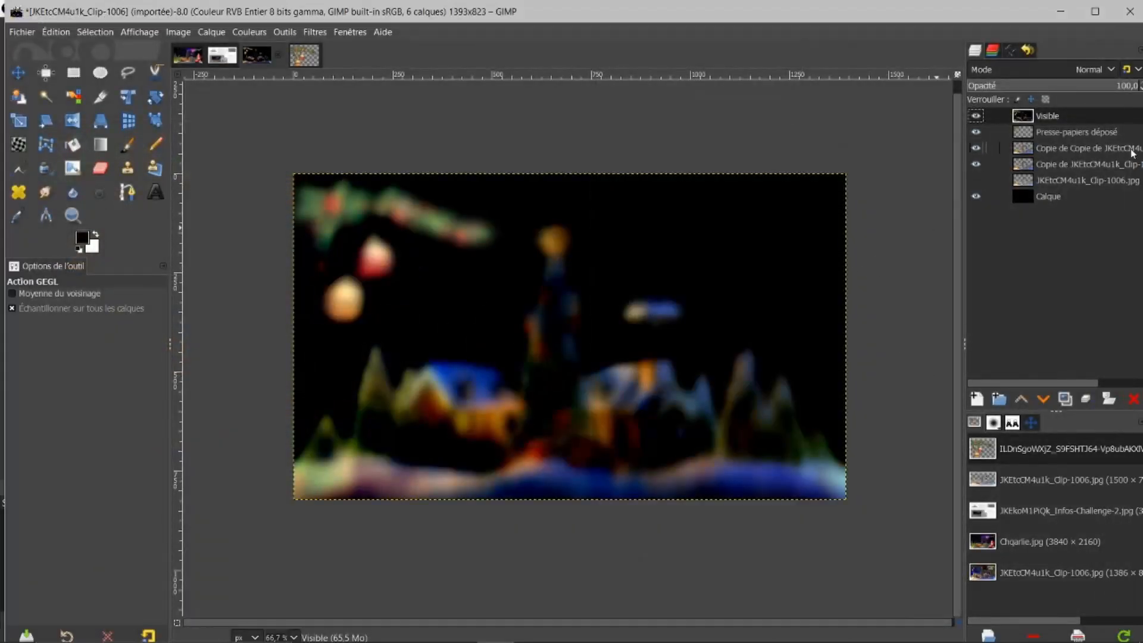
Step: Set the Aurora-filtered layer to 80.6 opacity and Soft light (Lumière douce) mode
left_click(1120, 87)
left_click_drag(1120, 86, 1105, 87)
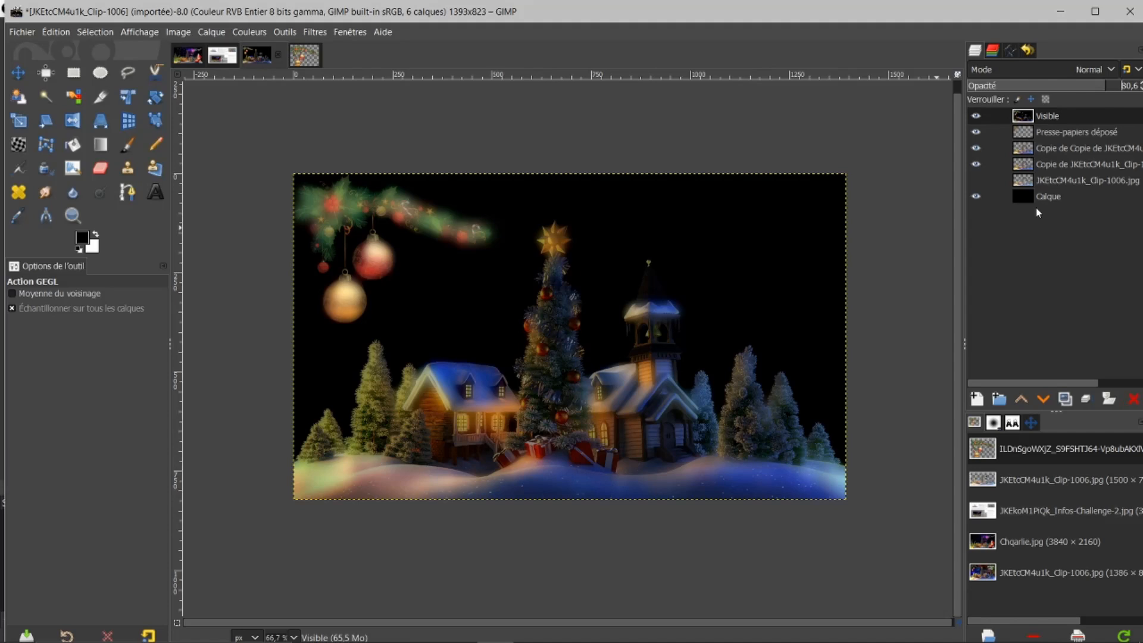
left_click(1114, 70)
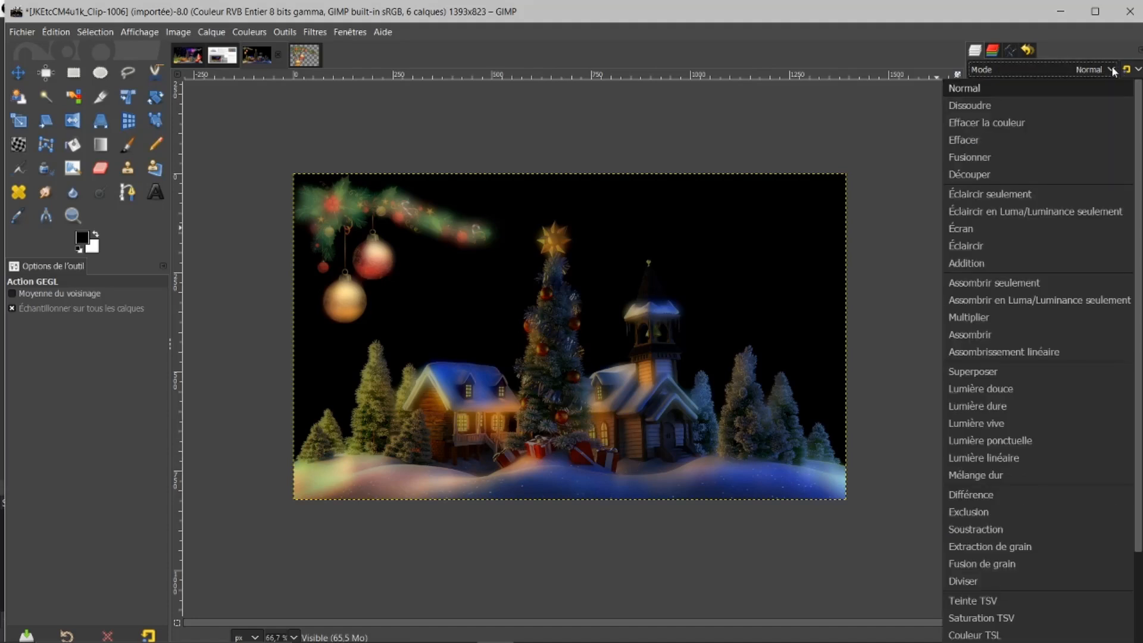
left_click(1000, 387)
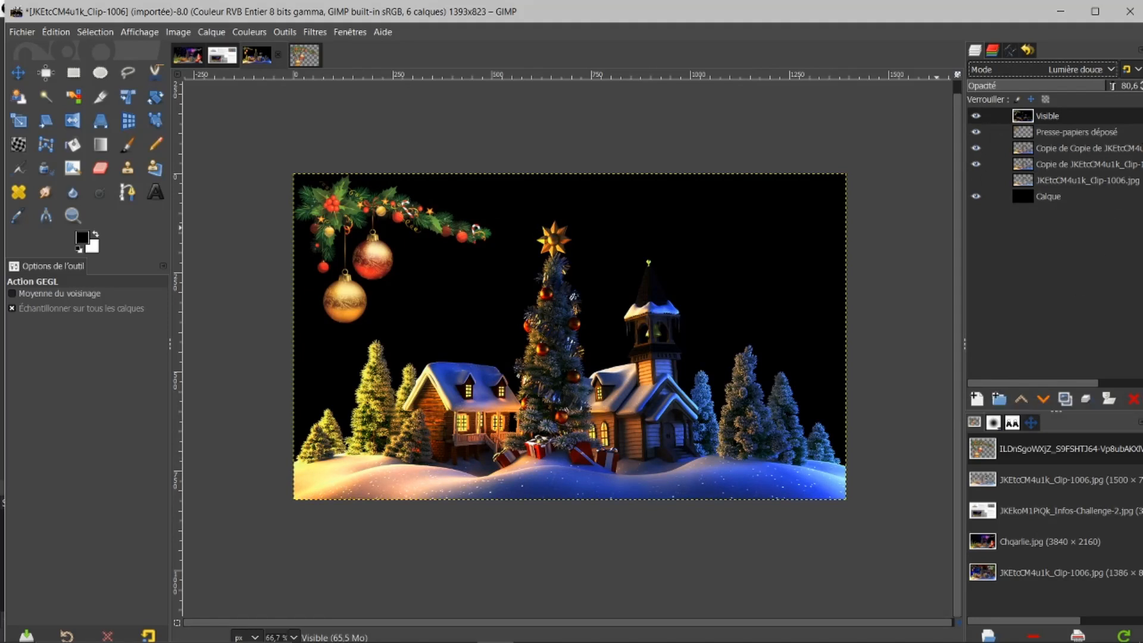
Step: Set the Aurora-filtered layer to Grain merge (Fusion de grain) mode at 41.9 opacity and compare the lighting with the finished card
left_click(1110, 69)
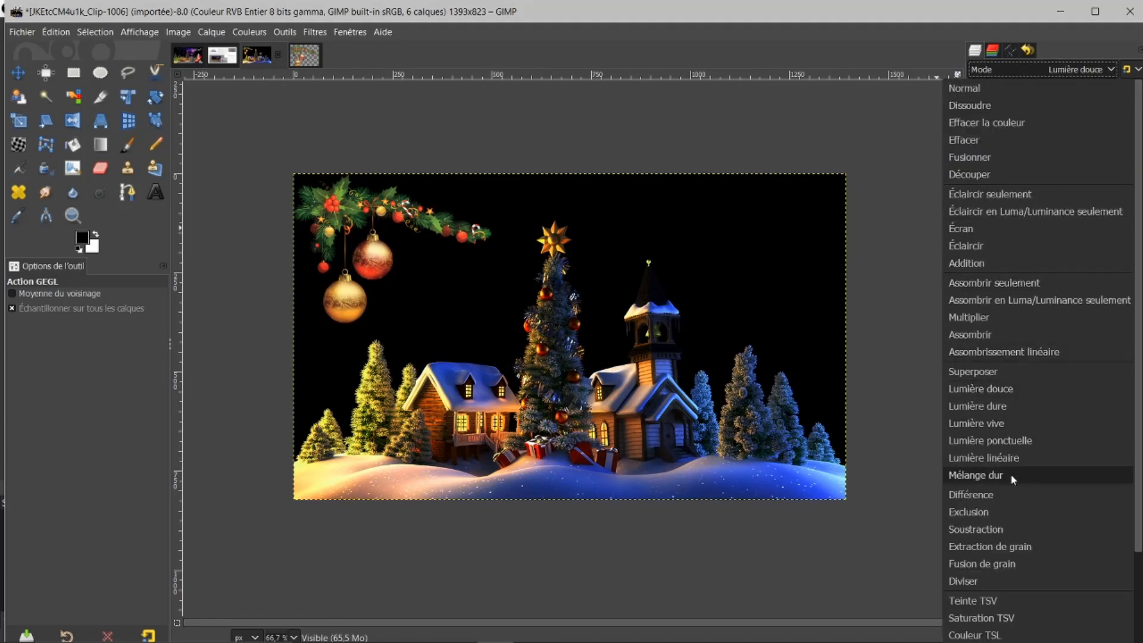
left_click(1016, 563)
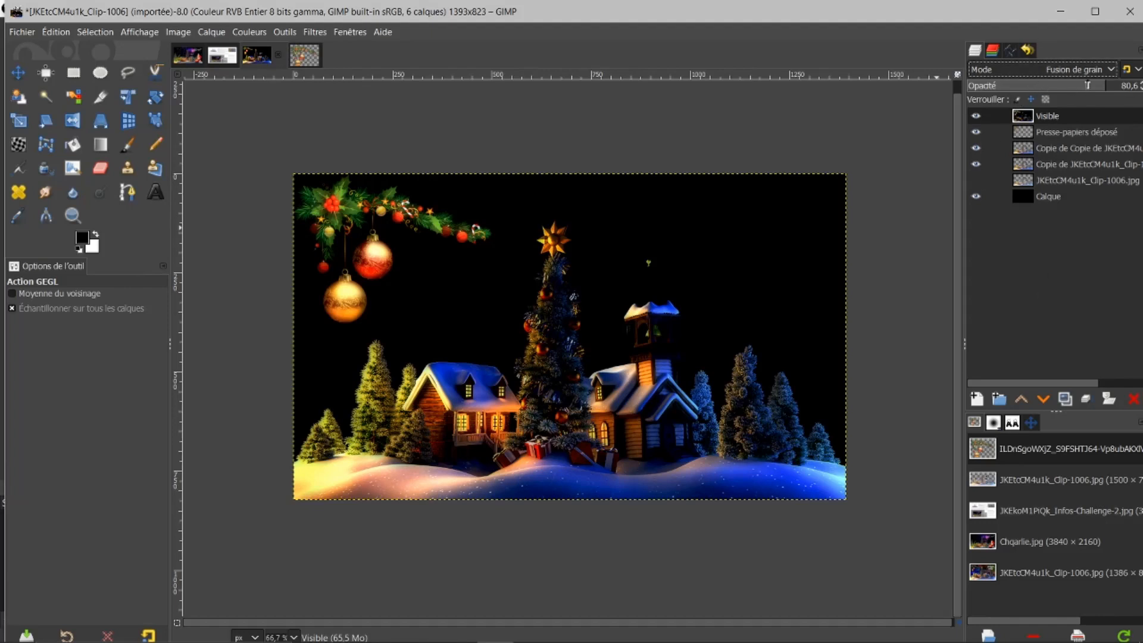
left_click_drag(1025, 86, 1057, 87)
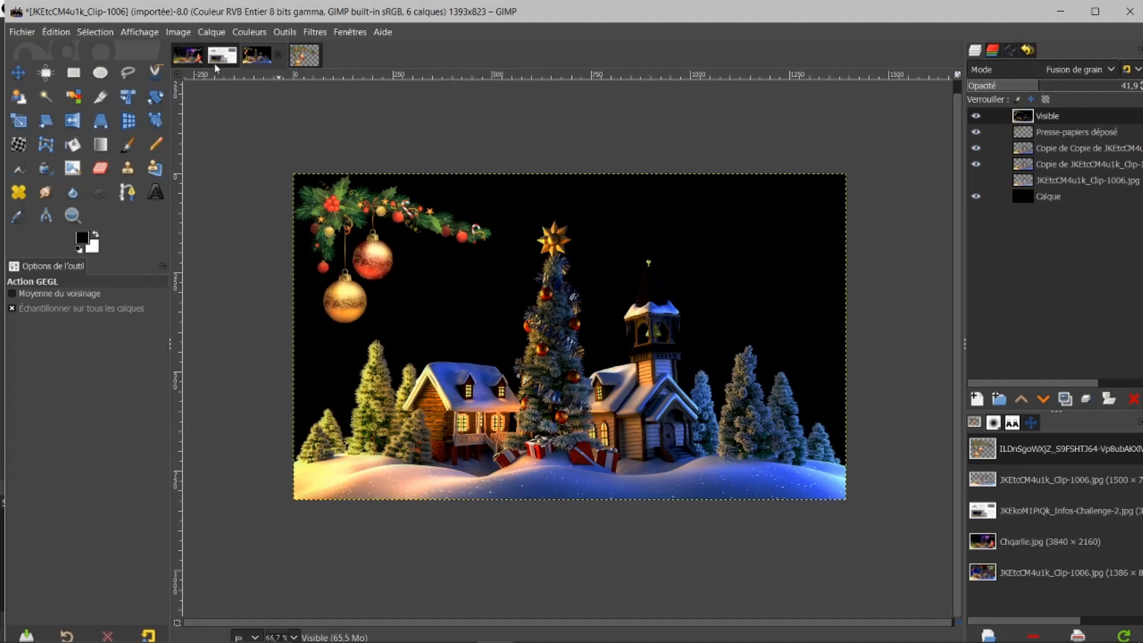
left_click(193, 57)
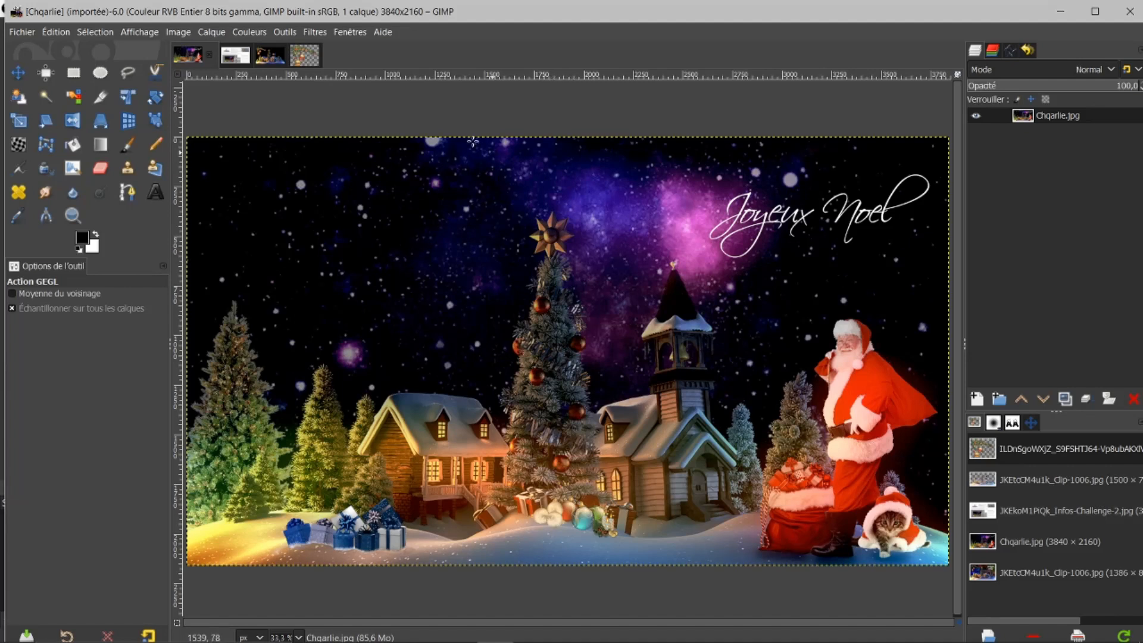
left_click(272, 59)
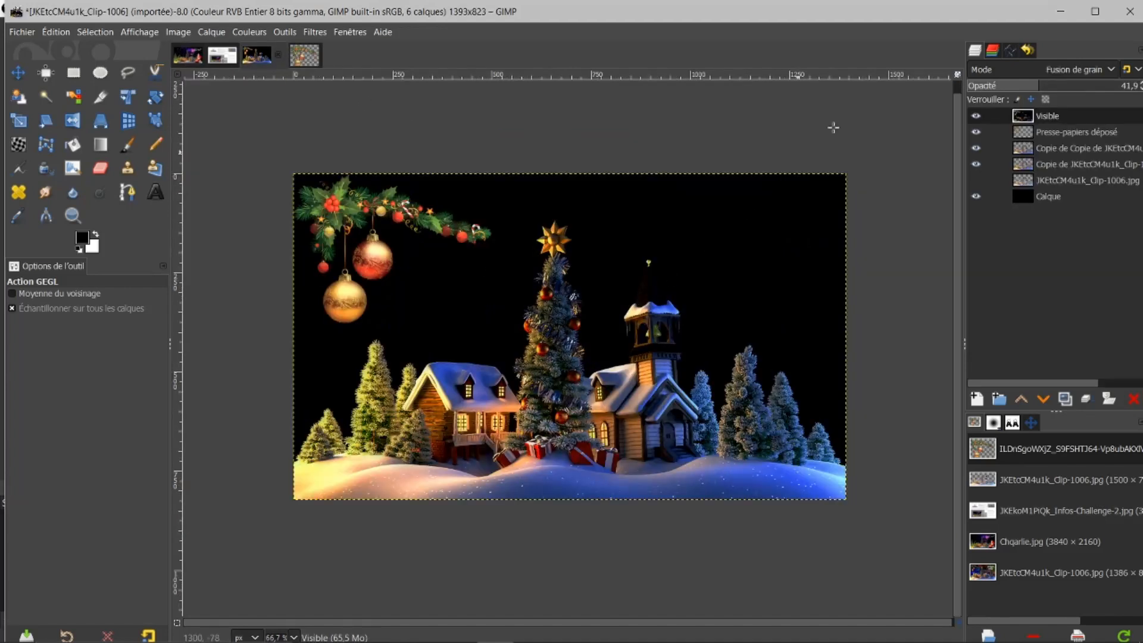
Step: Isolate the black background layer and apply CIE Lch noise with dulling 8, lightness 100, chroma 0 and hue 0
left_click(1030, 199)
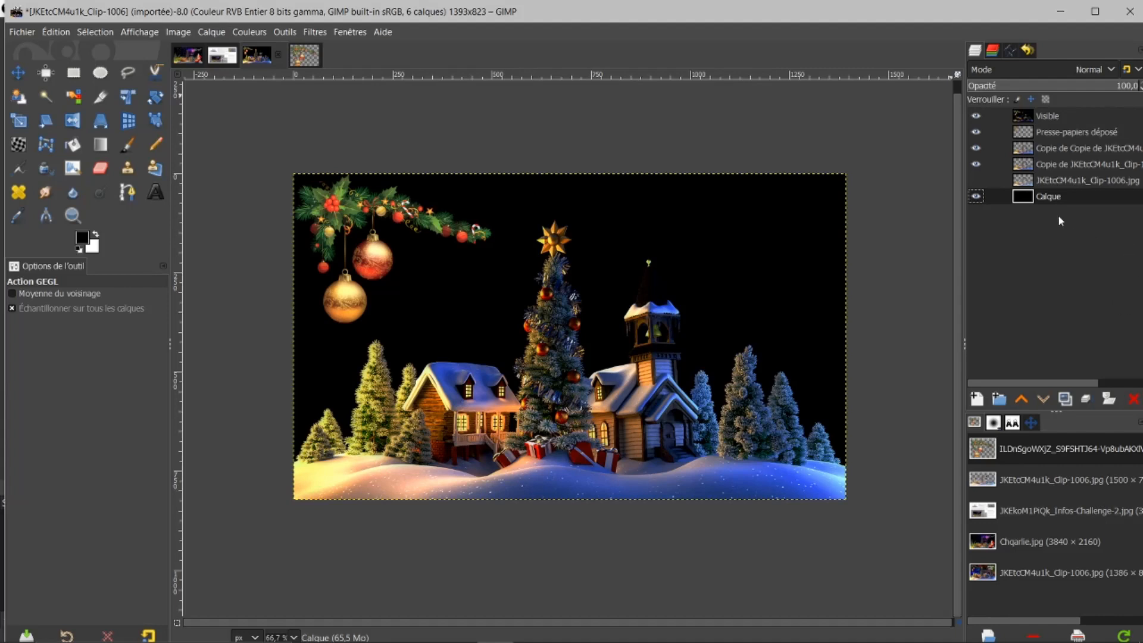
left_click(977, 196, "shift")
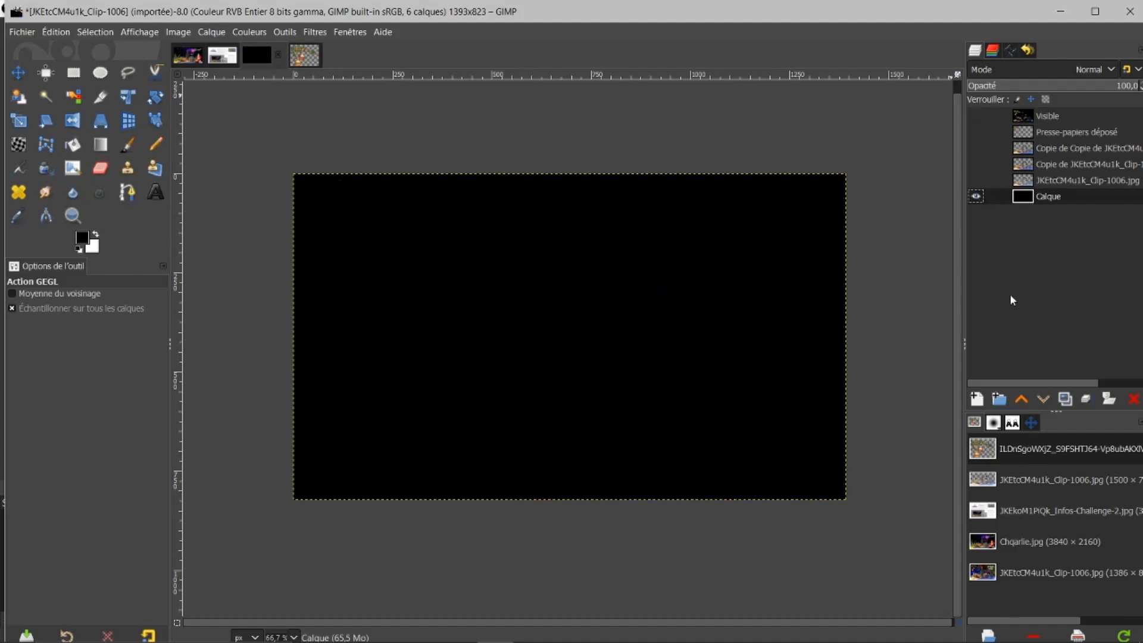
left_click(314, 32)
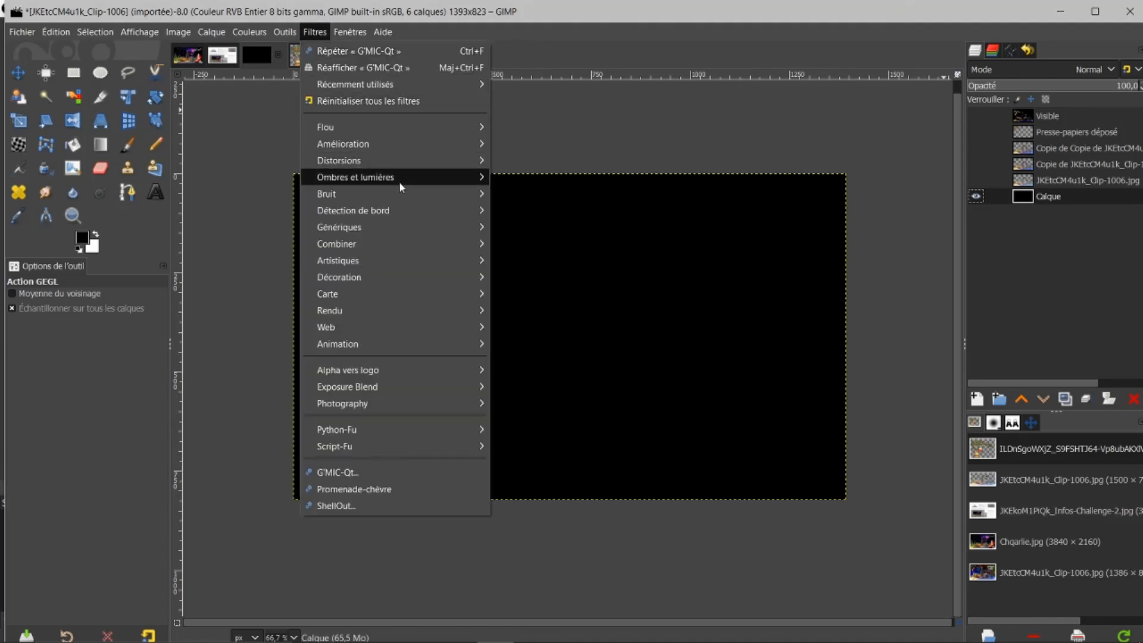
mouse_move(404, 193)
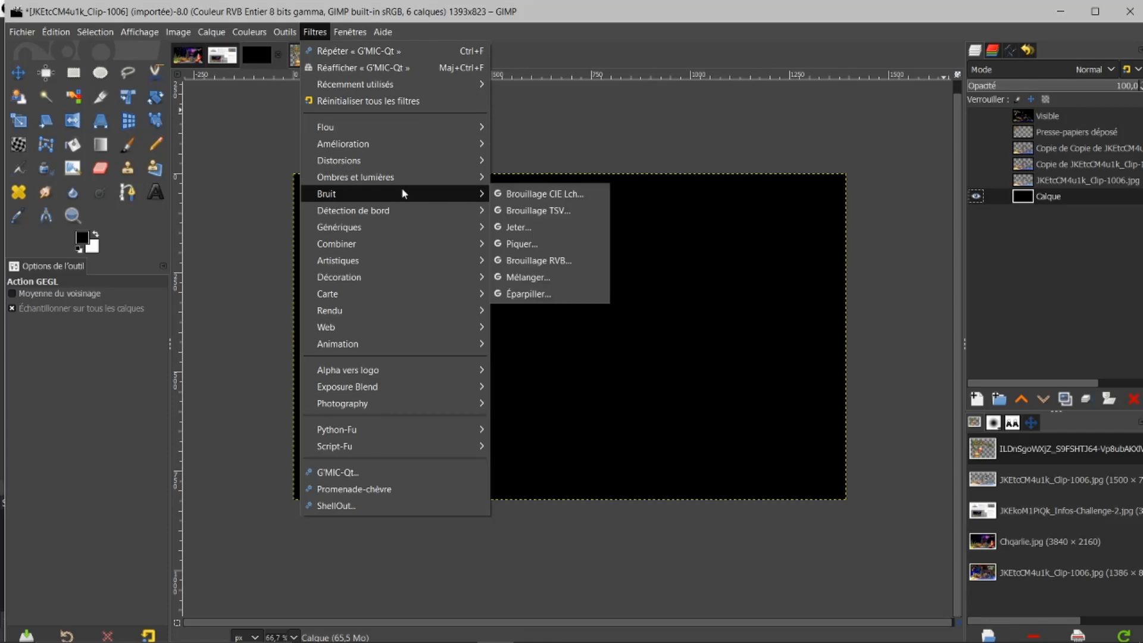
left_click(526, 196)
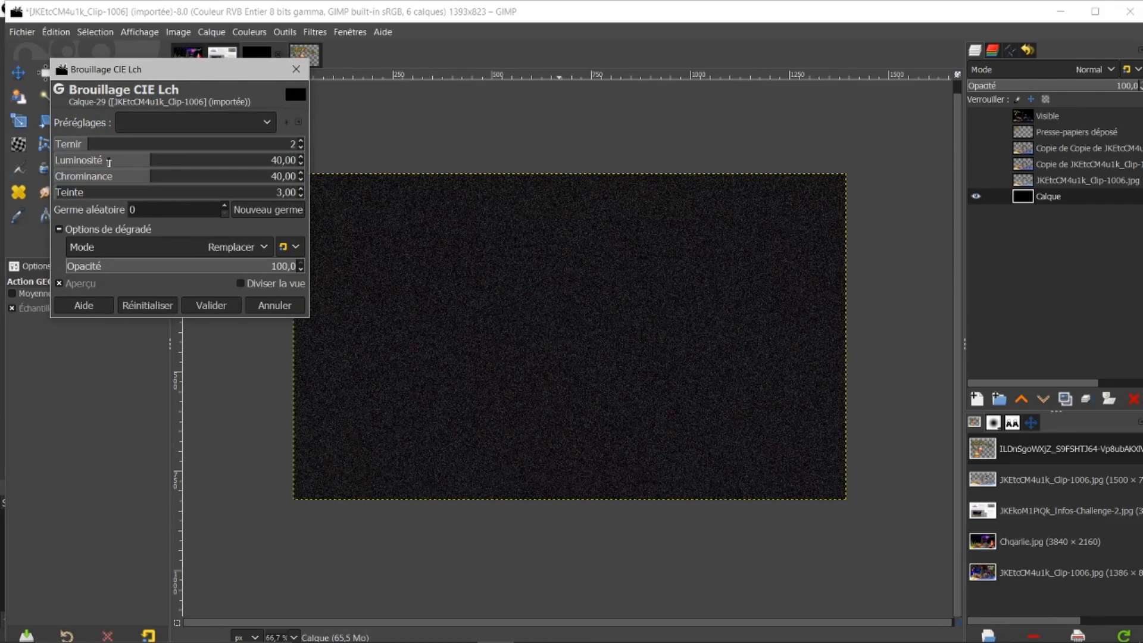
left_click_drag(89, 145, 357, 150)
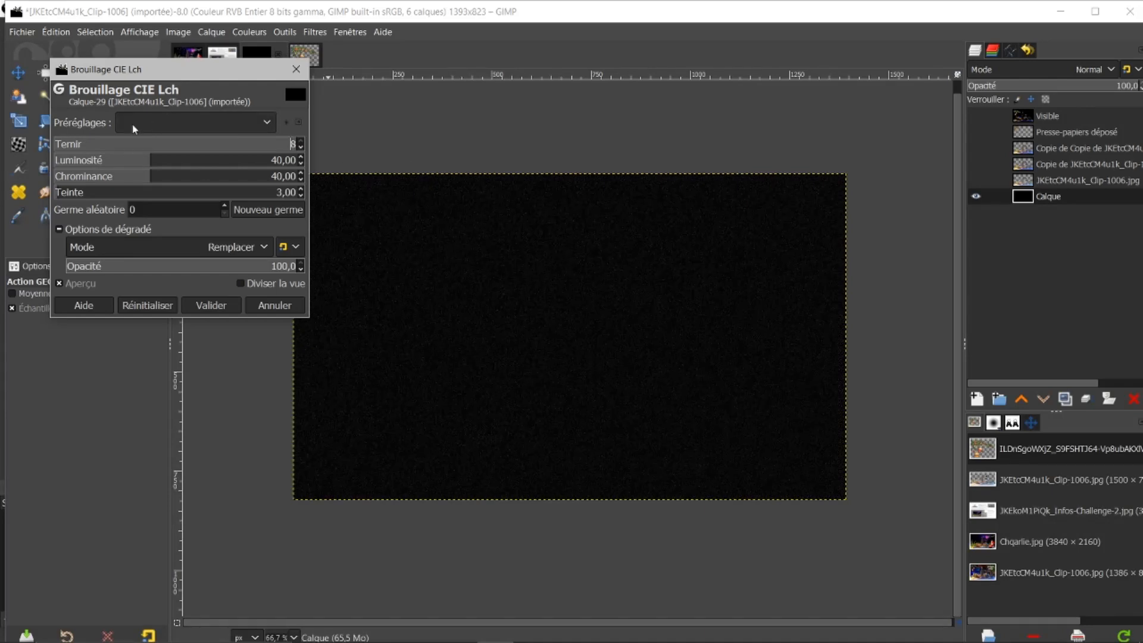
left_click_drag(149, 159, 370, 198)
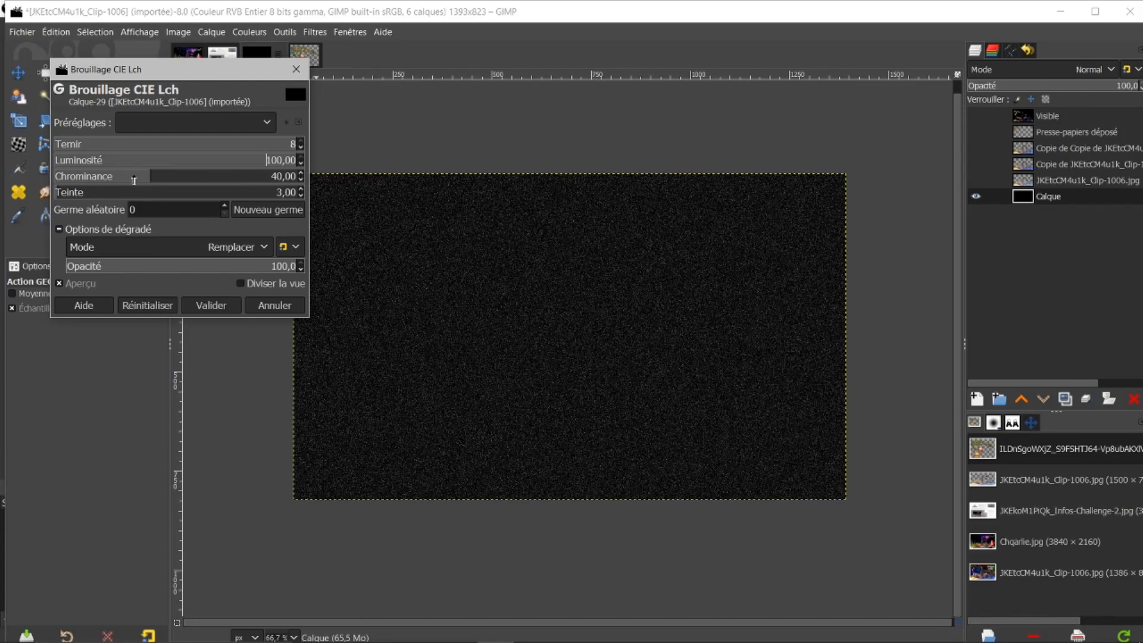
left_click_drag(145, 178, 36, 185)
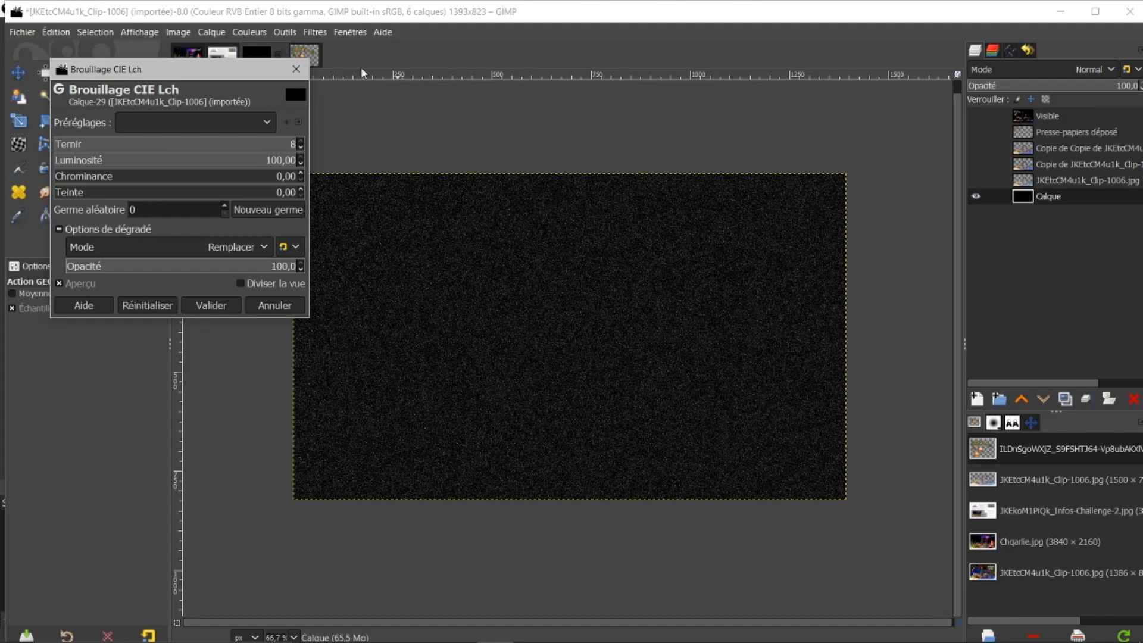
left_click(206, 305)
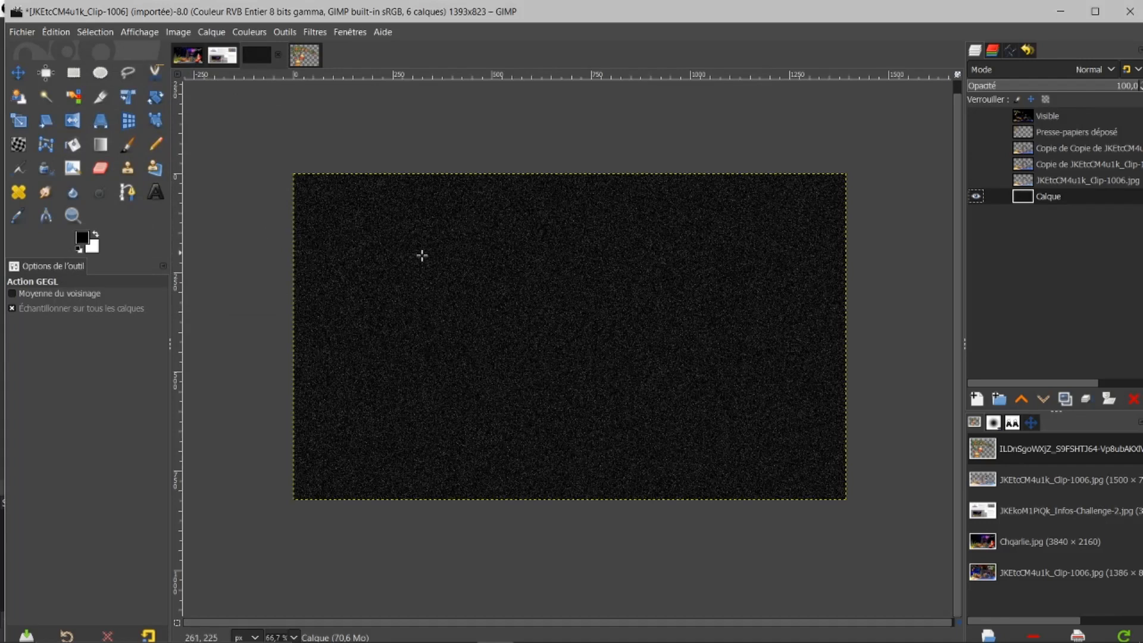
Step: Add a transparent layer above the noise layer and set the foreground colour to grey 6d6d6d
left_click(976, 400)
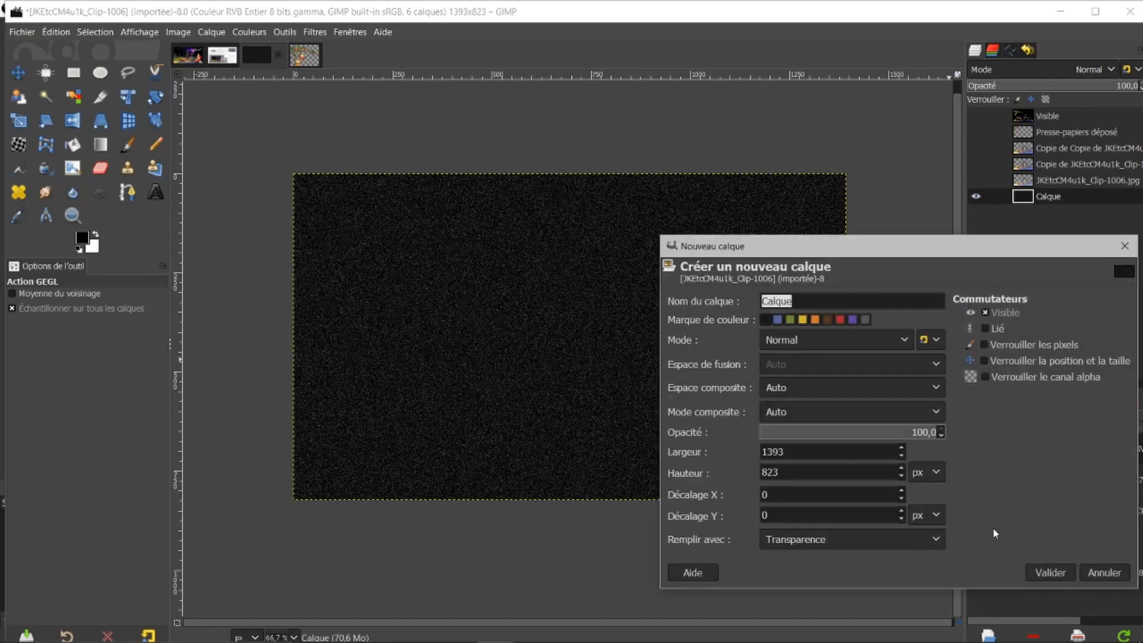
left_click(1051, 573)
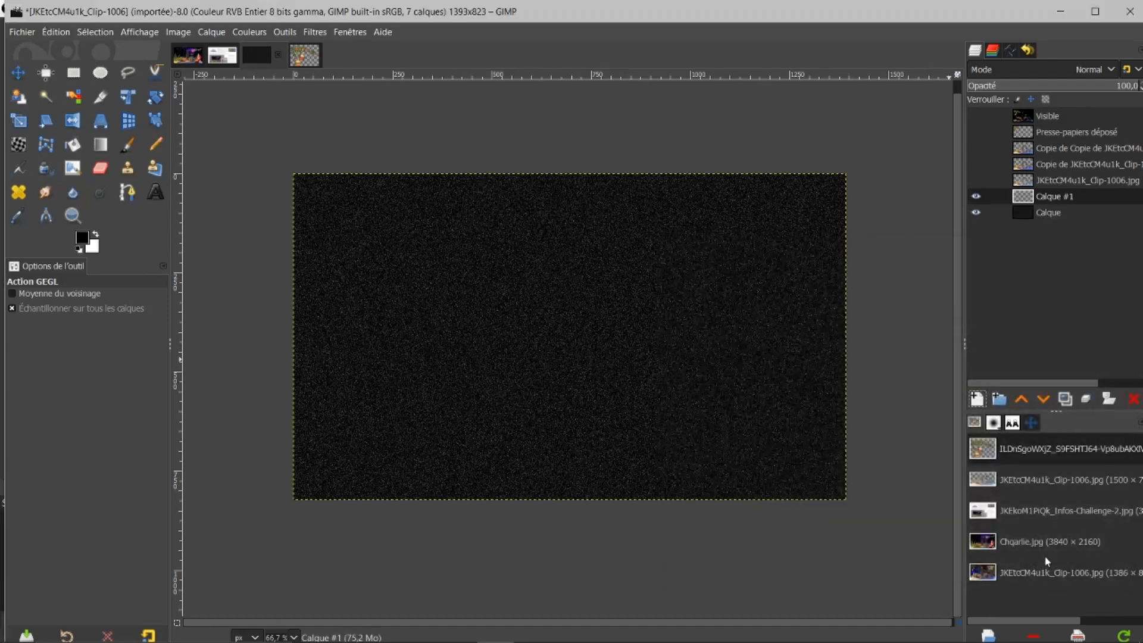
left_click(84, 240)
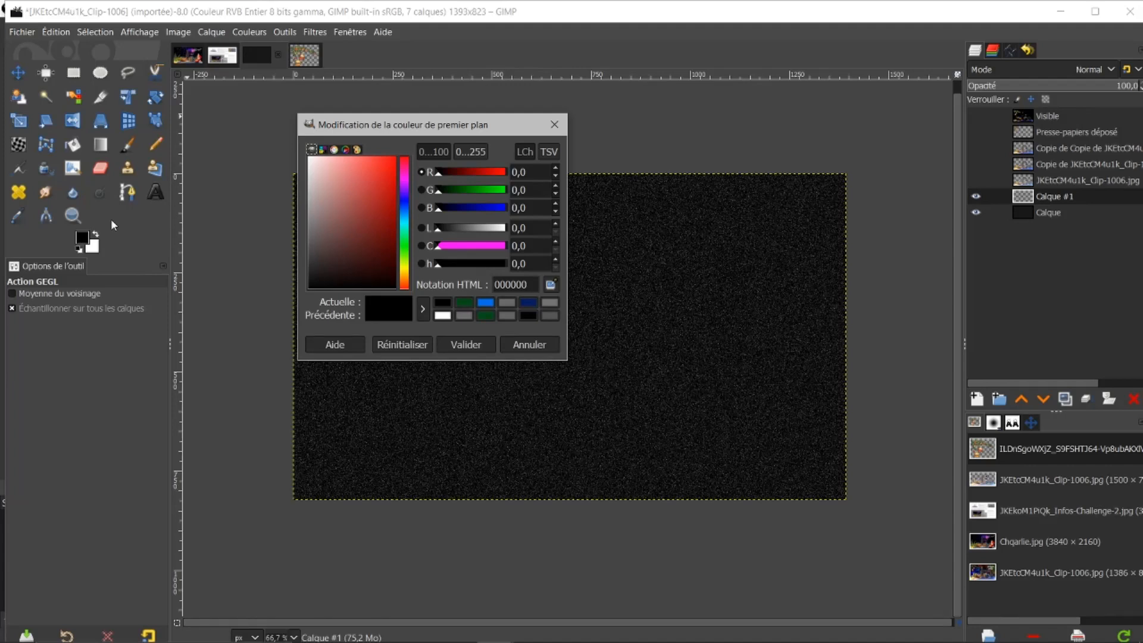
left_click_drag(317, 177, 304, 233)
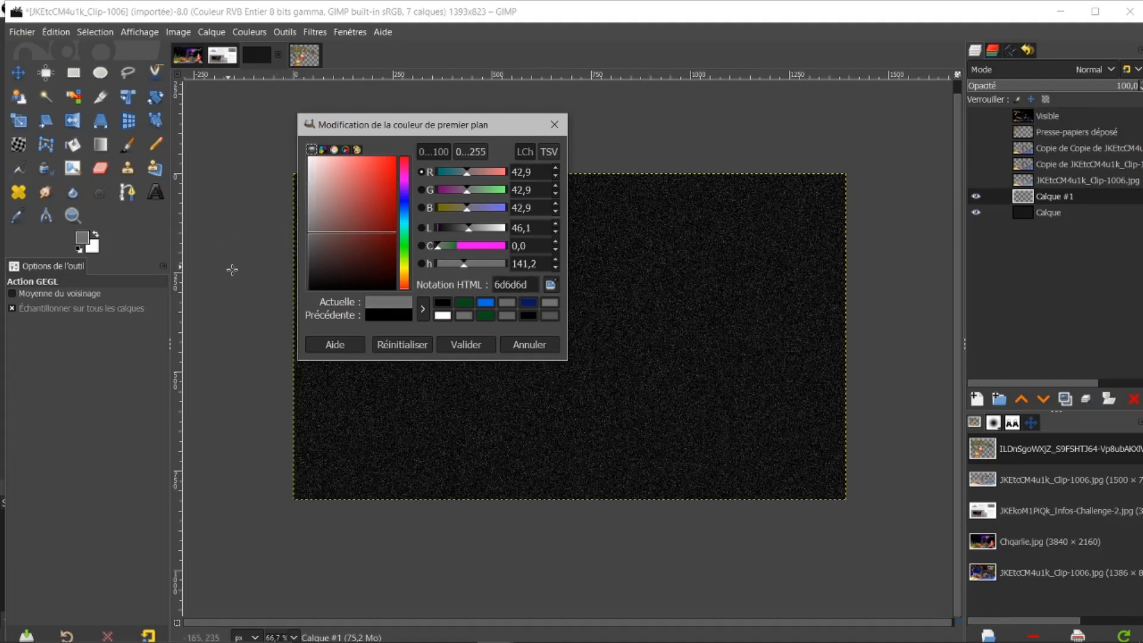
left_click(451, 347)
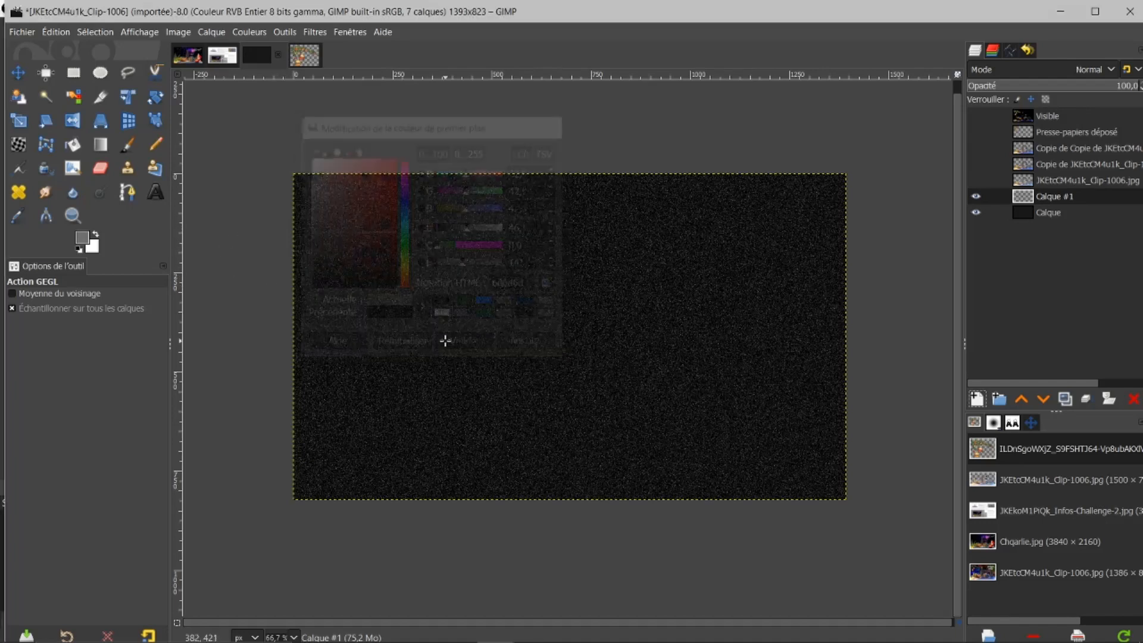
Step: Fill the new layer with the grey foreground colour and set its blend mode to Dodge (Éclaircir)
left_click(73, 144)
left_click(530, 329)
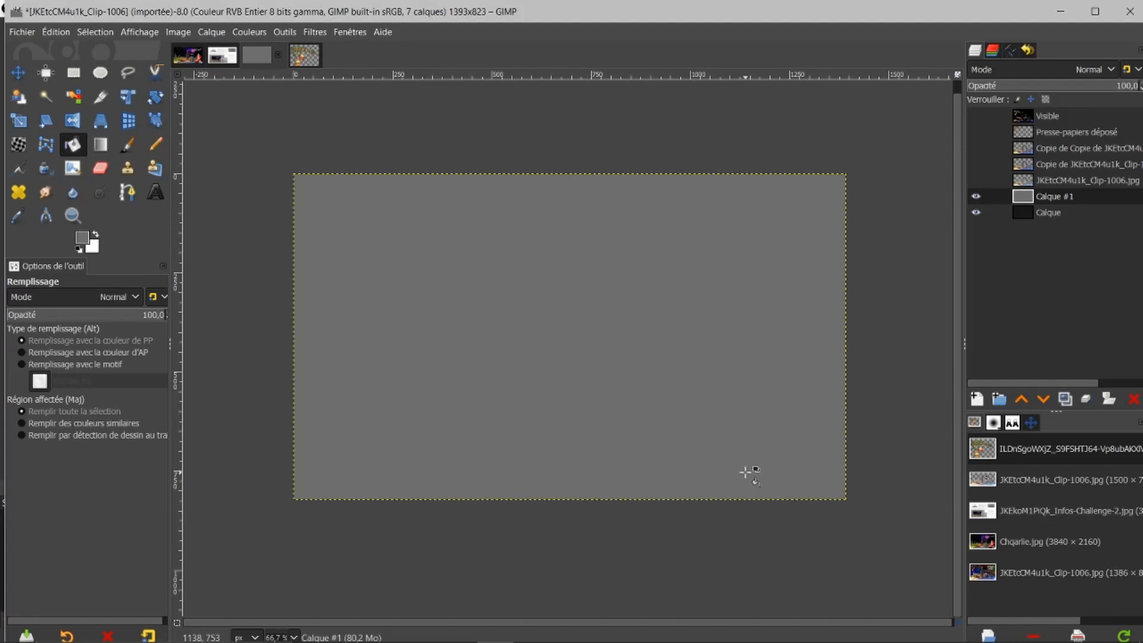
left_click(1113, 71)
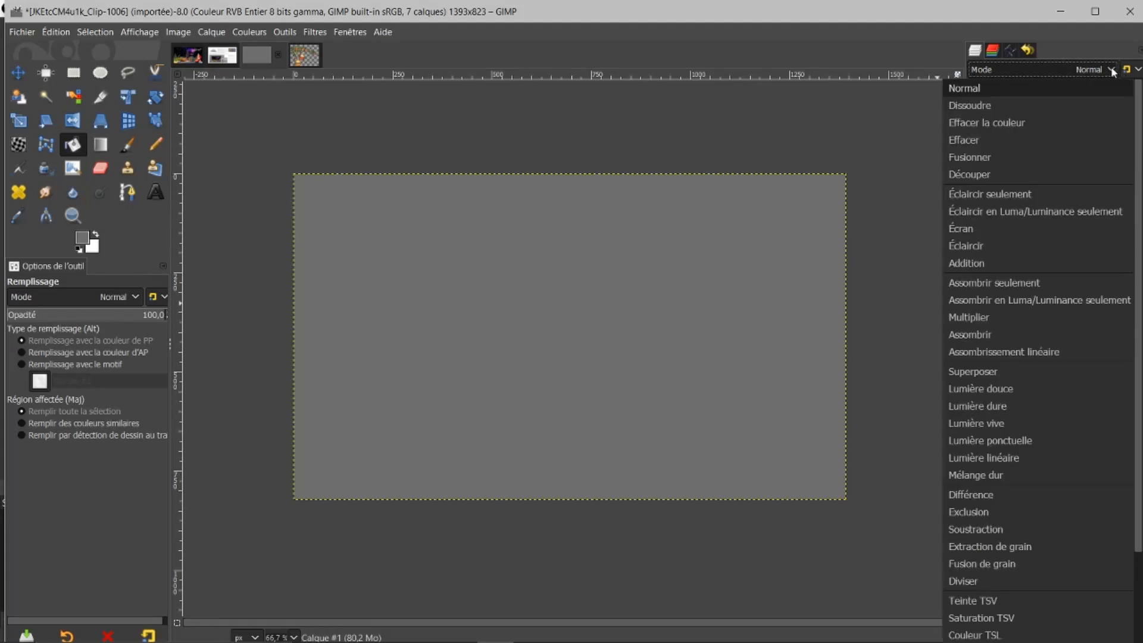
left_click(970, 245)
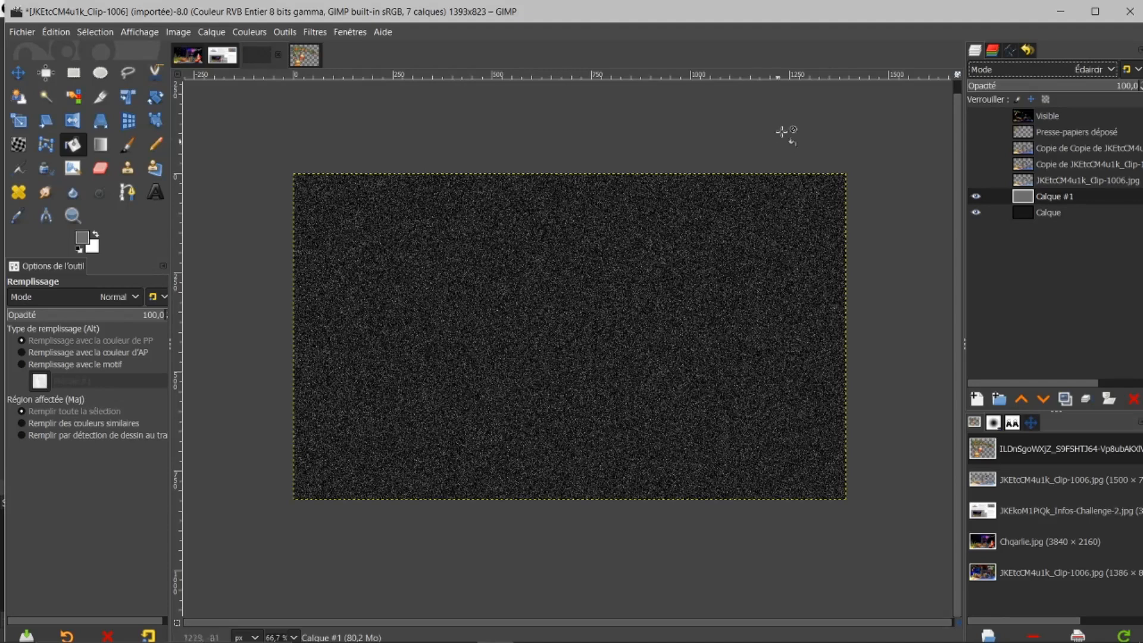
Step: Try a brightness of -10 and a contrast of 90 on the grey Dodge layer, and undo the adjustment
left_click(250, 31)
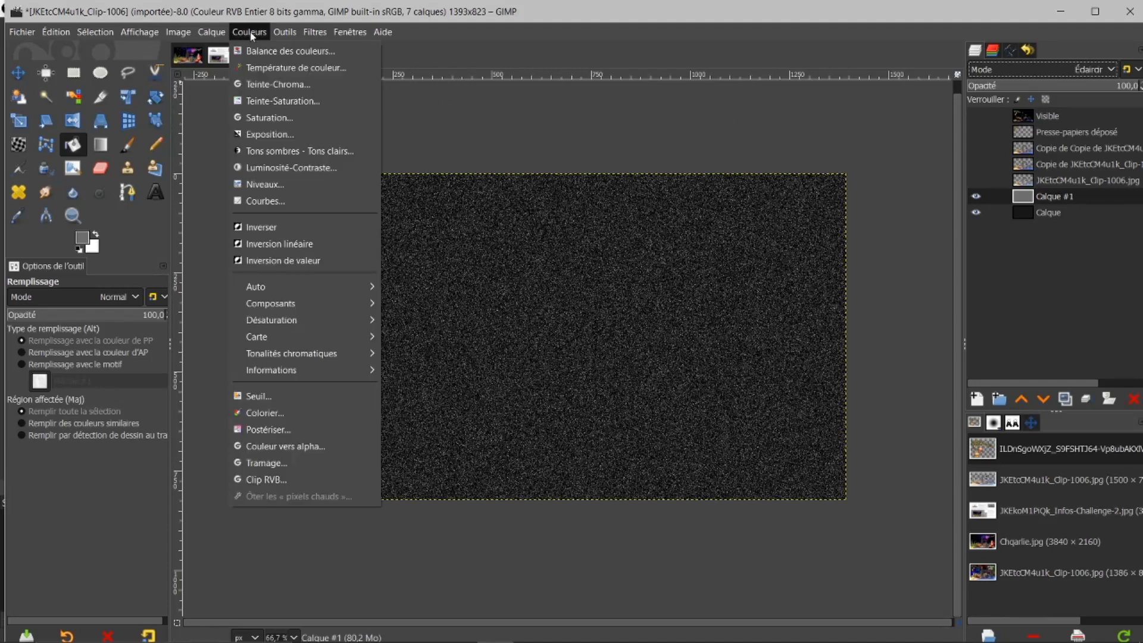
left_click(280, 168)
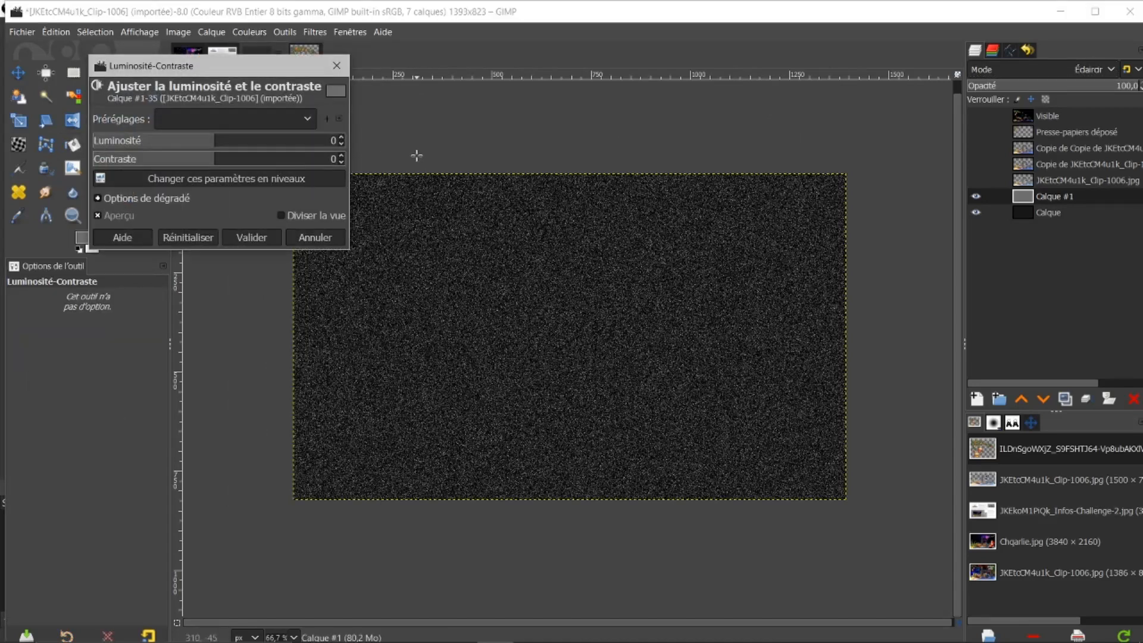
left_click(212, 140)
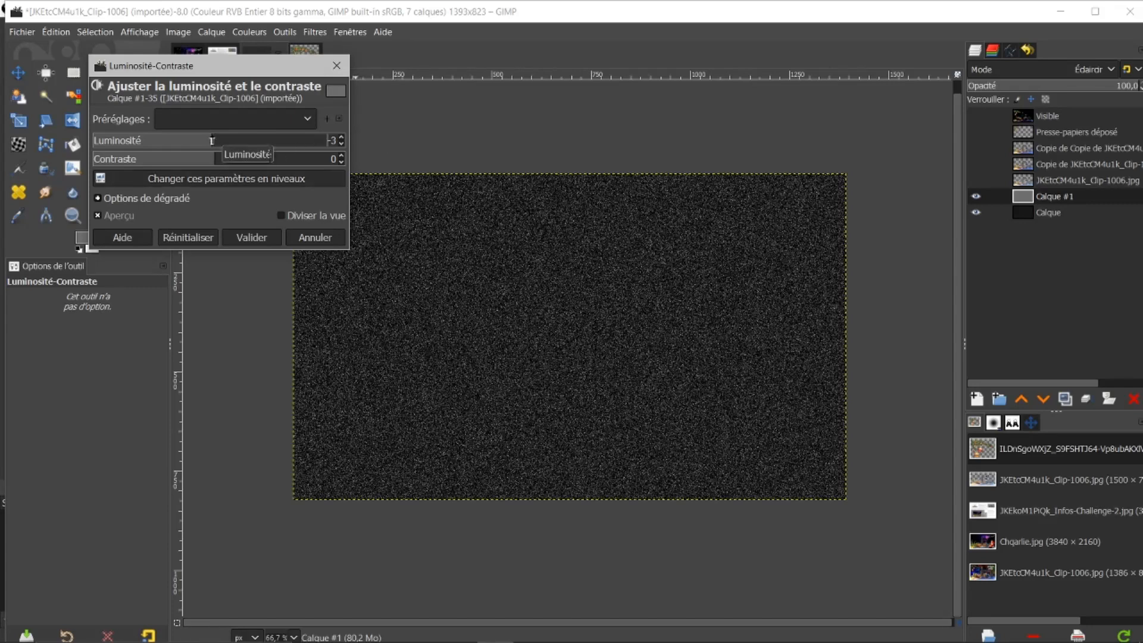
left_click_drag(212, 140, 188, 151)
left_click_drag(194, 152, 206, 156)
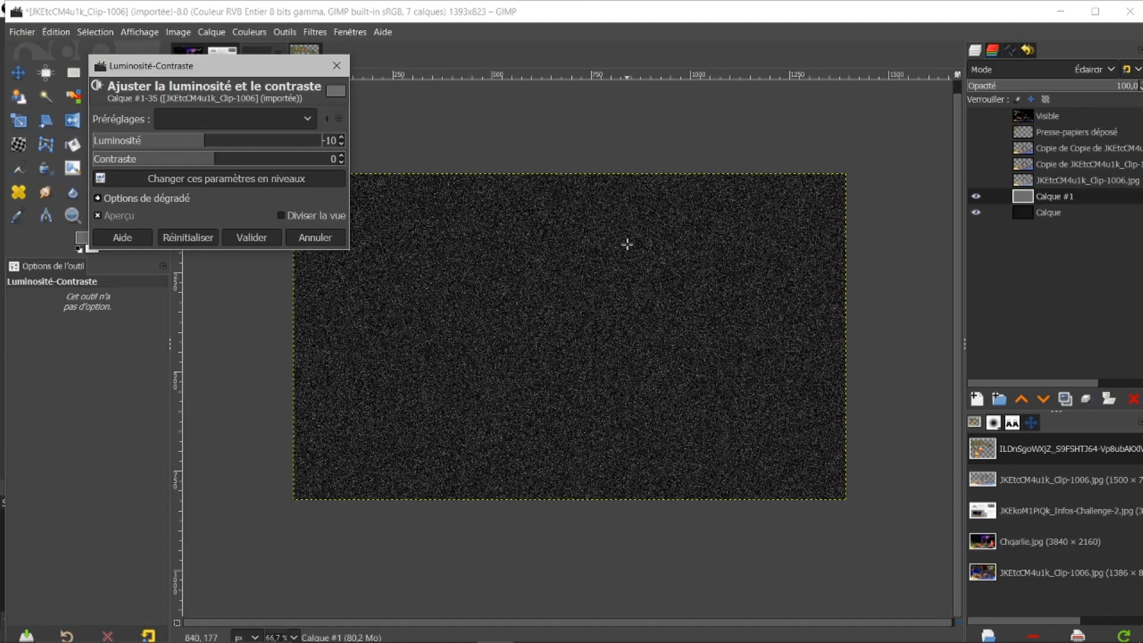
left_click_drag(220, 163, 302, 185)
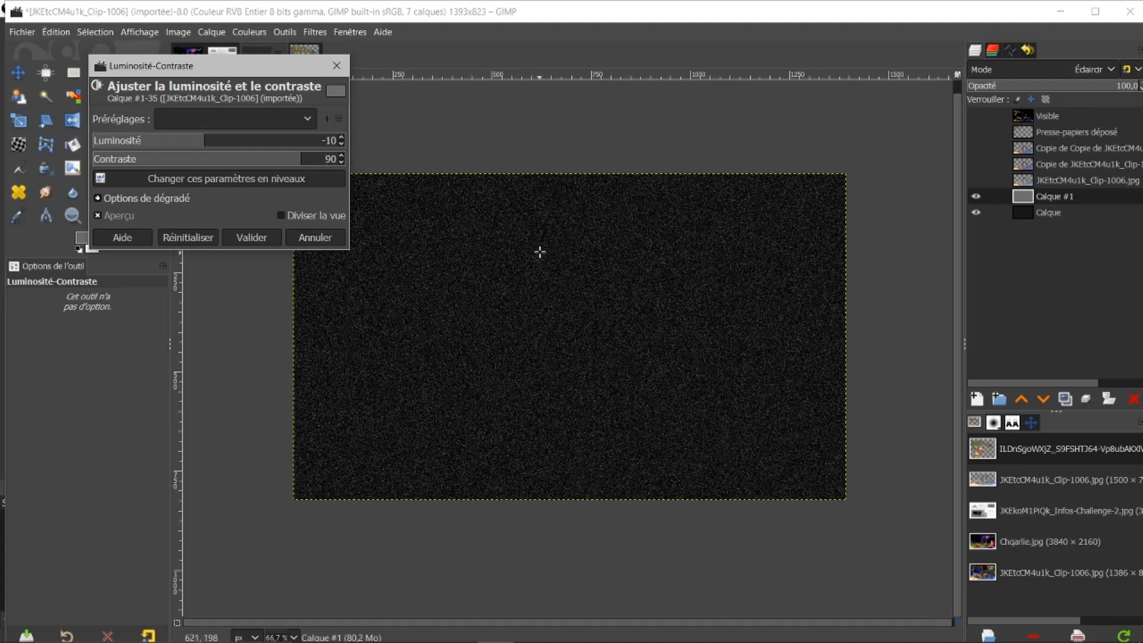
left_click(252, 238)
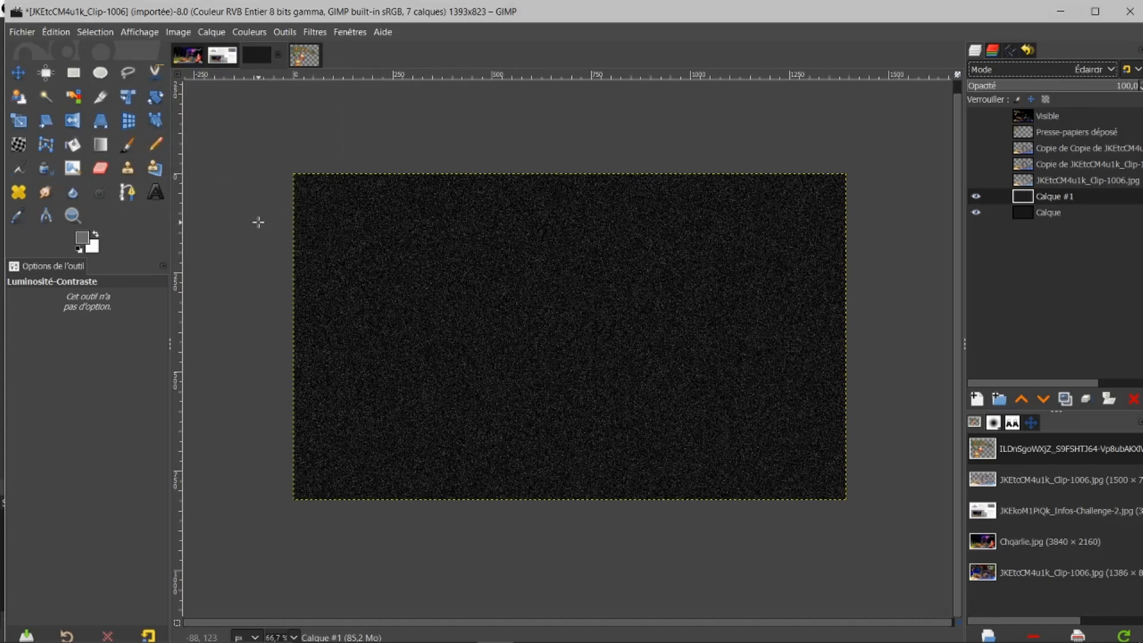
key("ctrl+z")
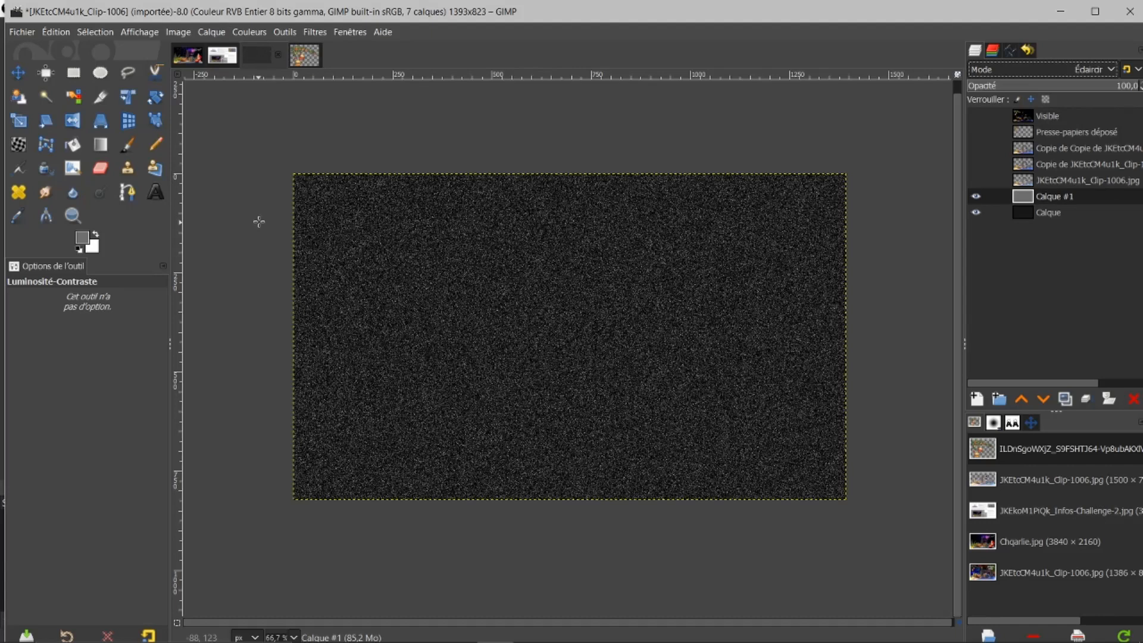
Step: Apply a brightness of -10 and a contrast of 90 to the noise layer beneath the grey Dodge layer
left_click(976, 213)
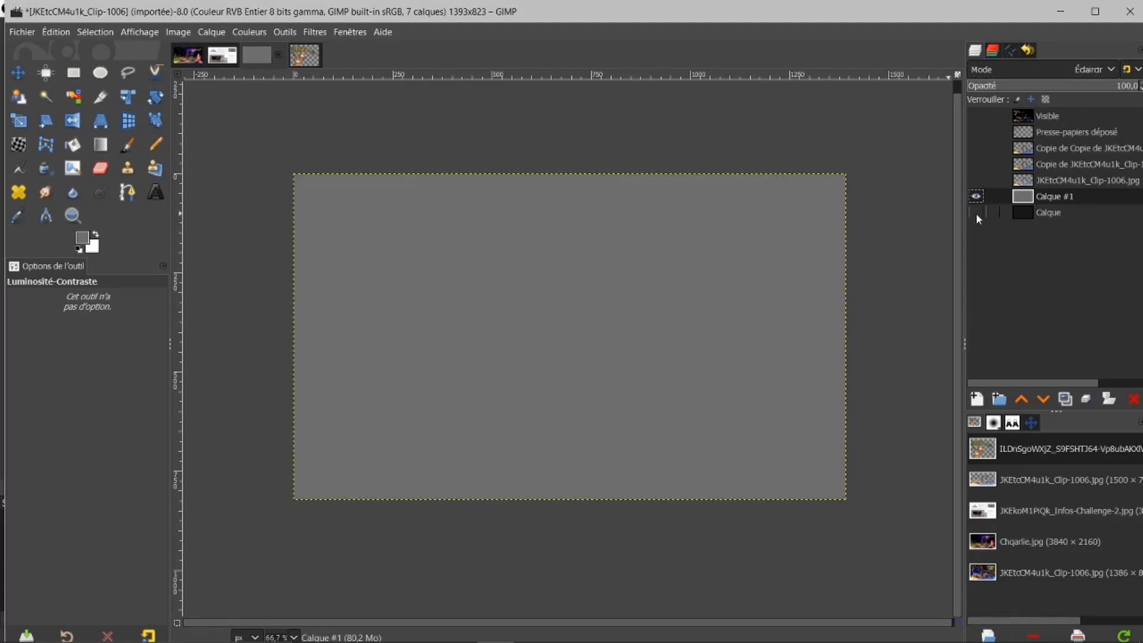
left_click(976, 213)
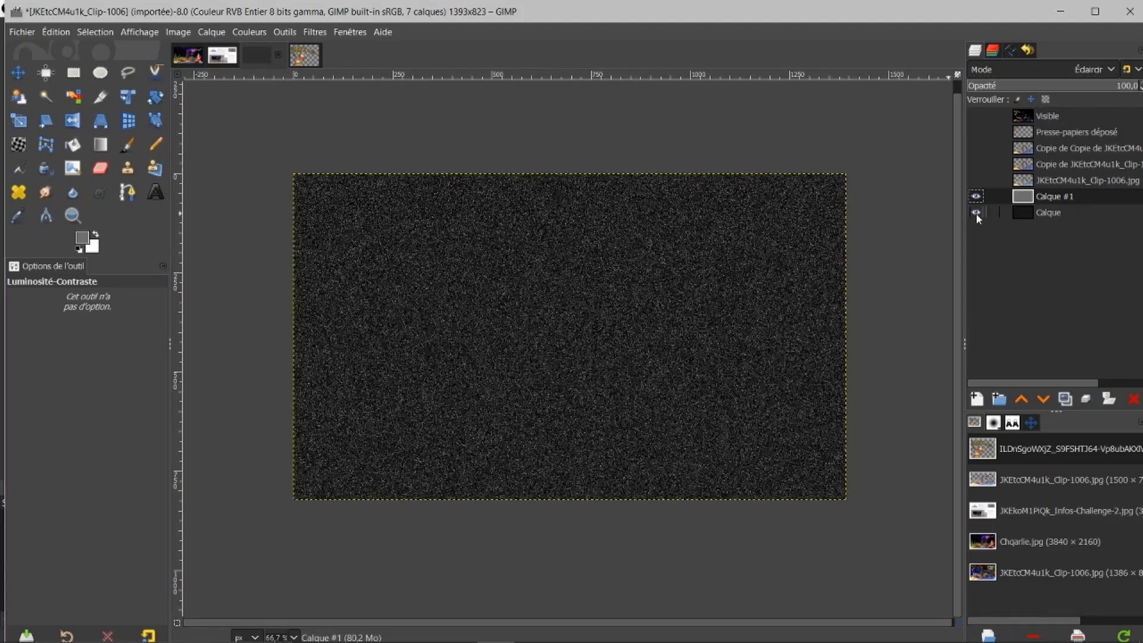
left_click(1023, 212)
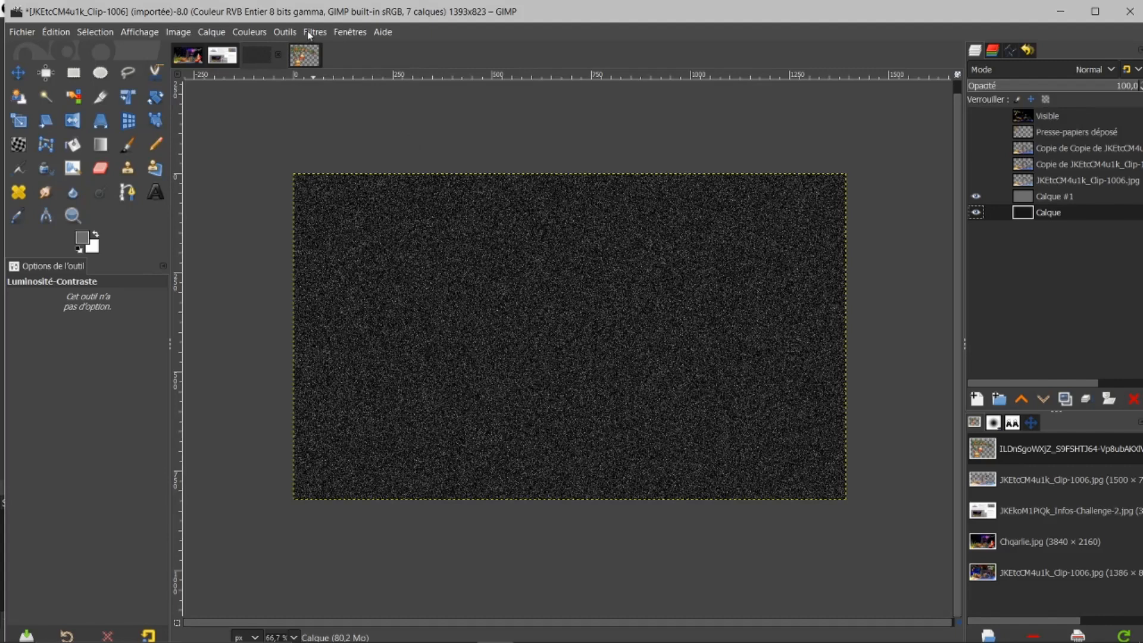
left_click(248, 31)
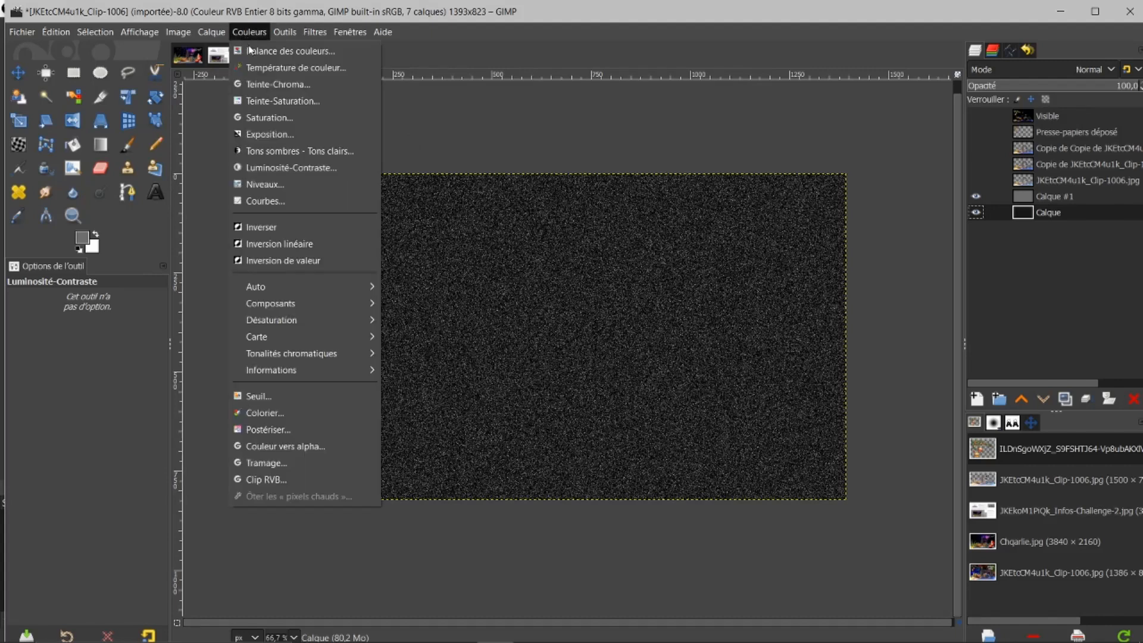
left_click(263, 167)
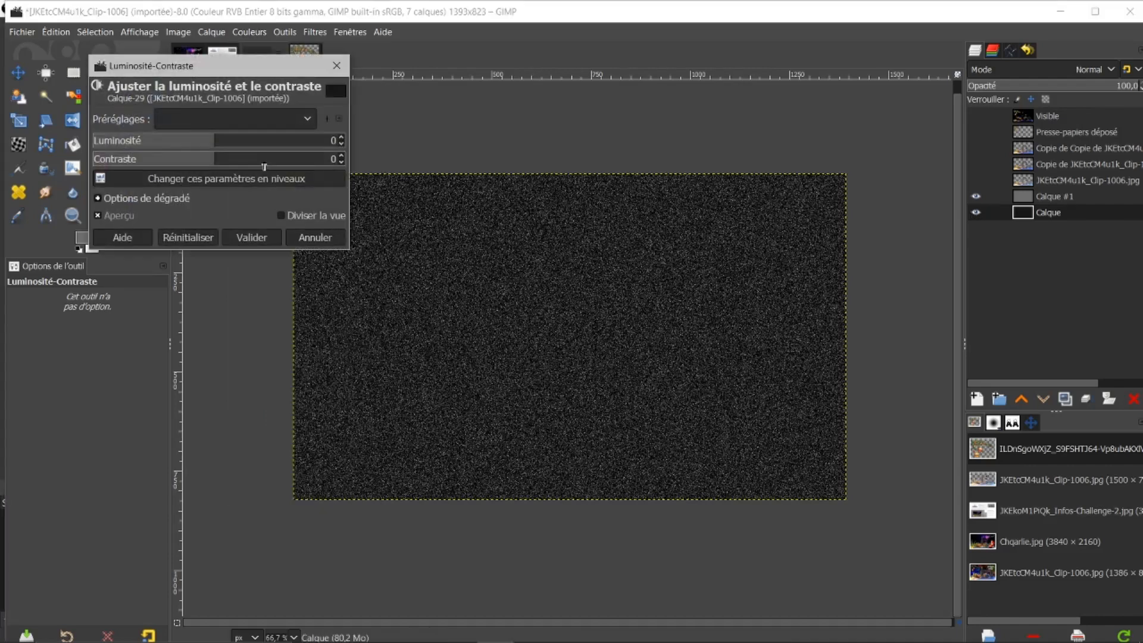
left_click_drag(212, 141, 301, 193)
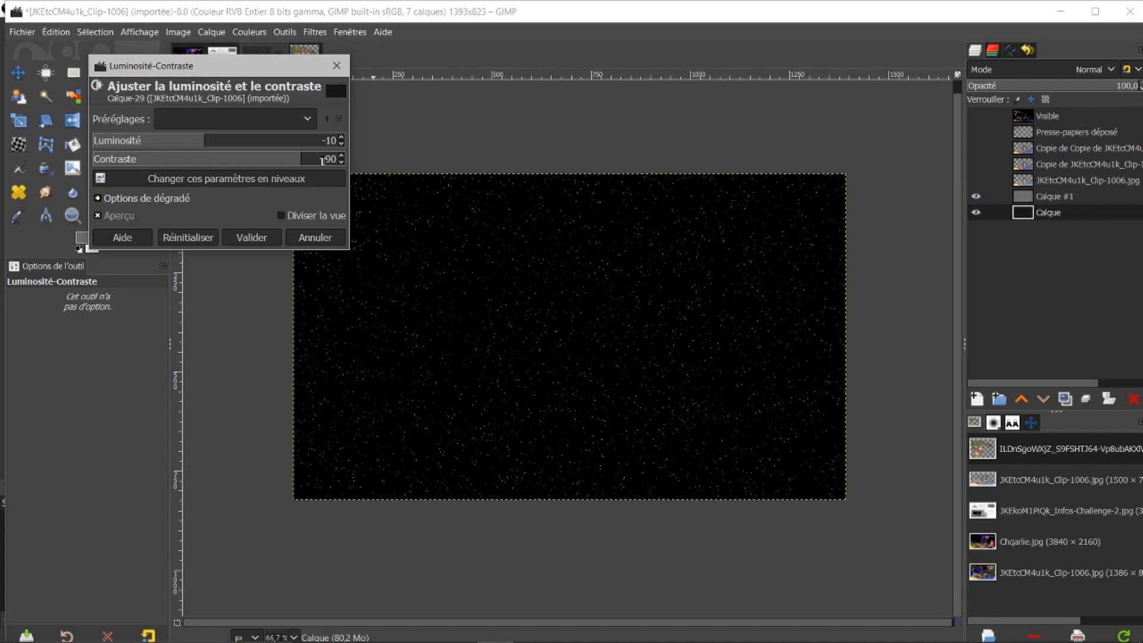
left_click(244, 238)
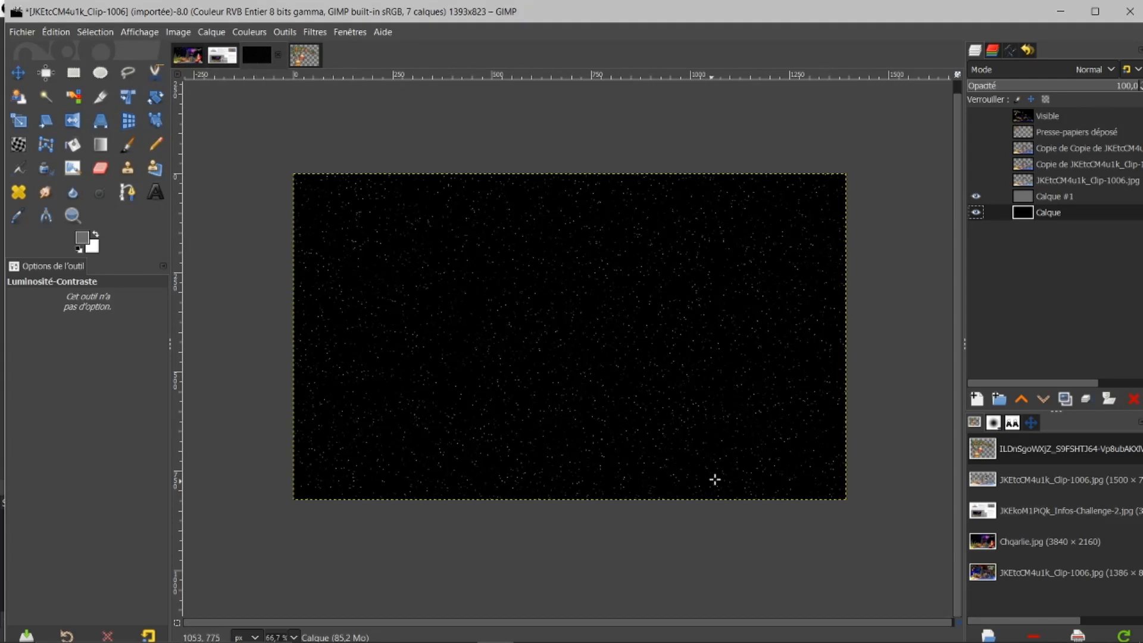
Step: Apply the Sparkle (Étinceler) filter to the noise layer with spike length 20, 4 spikes and angle 15, slightly raising flare intensity and lowering spike density
scroll(640, 381, "up", 3)
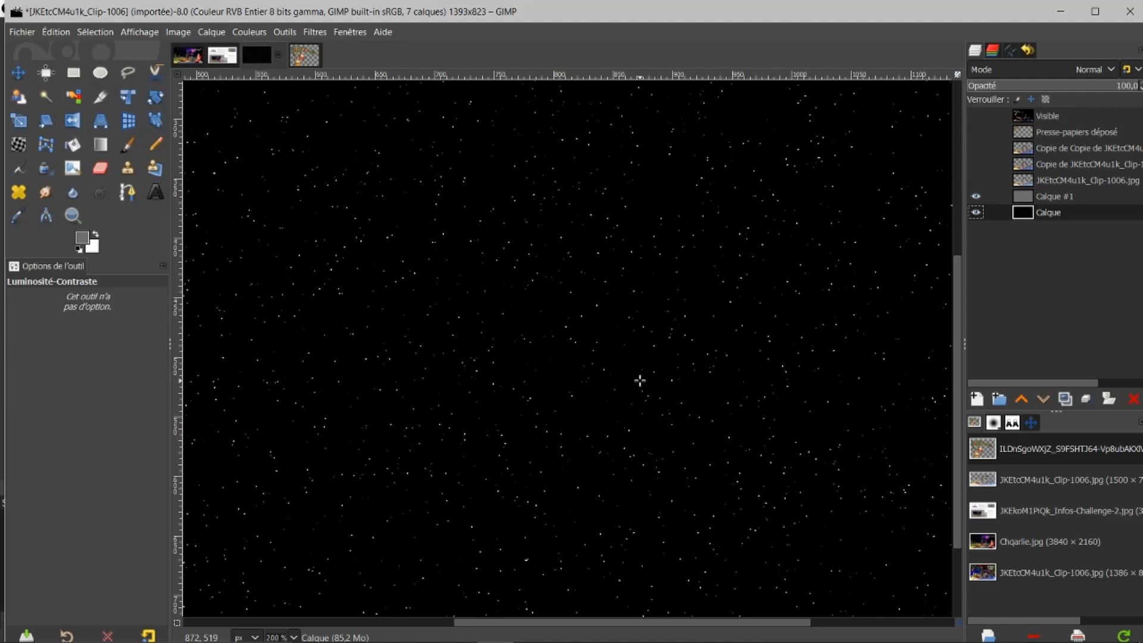
scroll(640, 381, "down", 3)
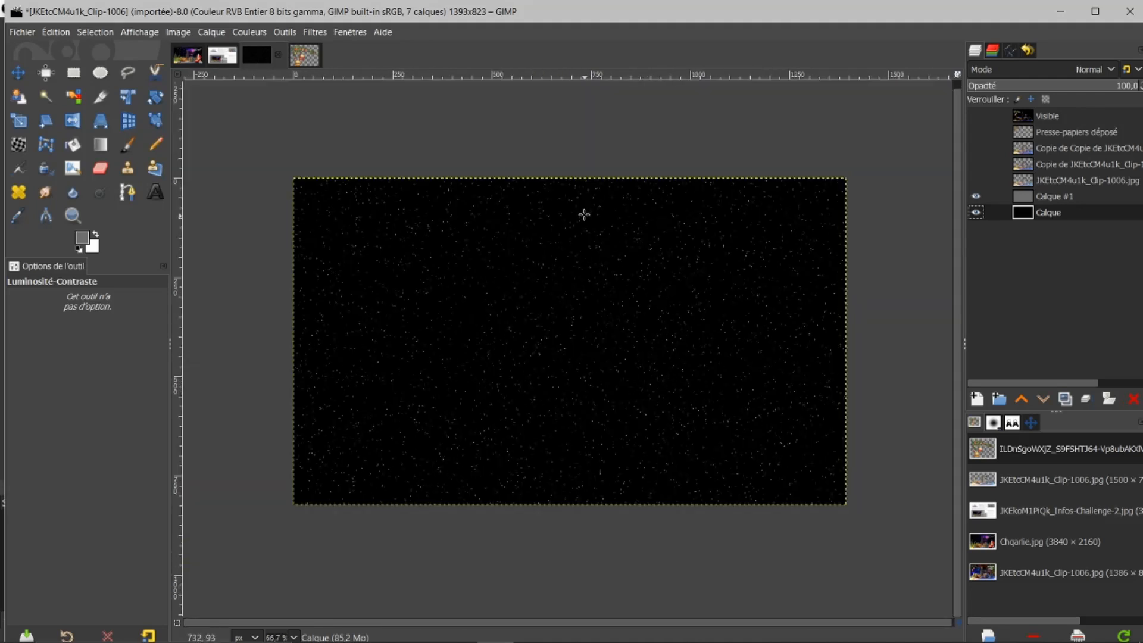
left_click(315, 32)
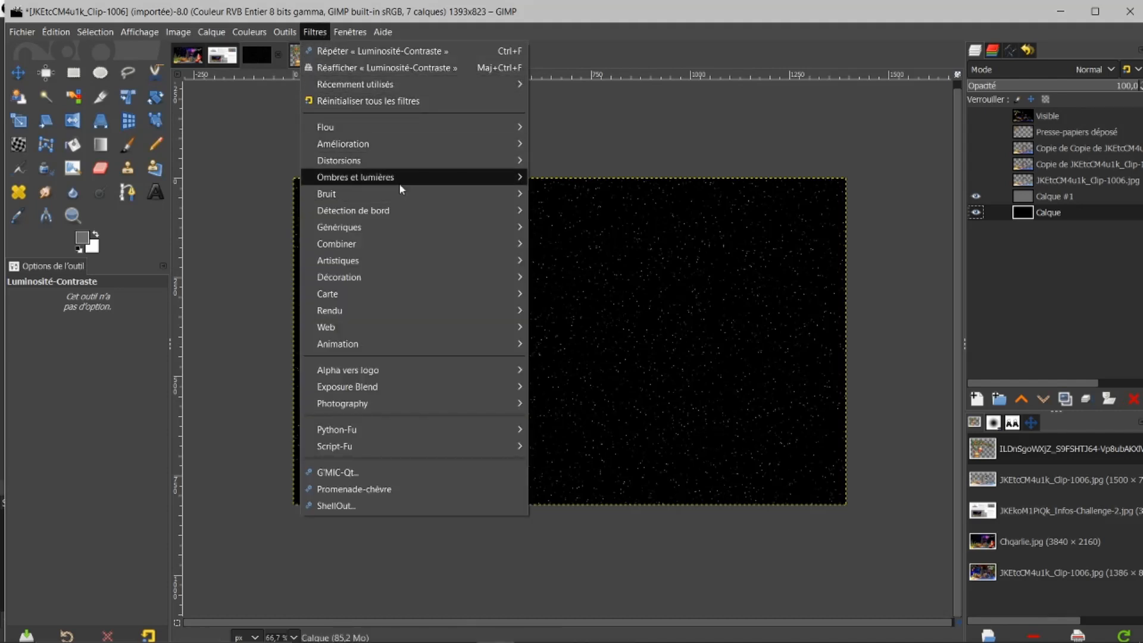
mouse_move(399, 182)
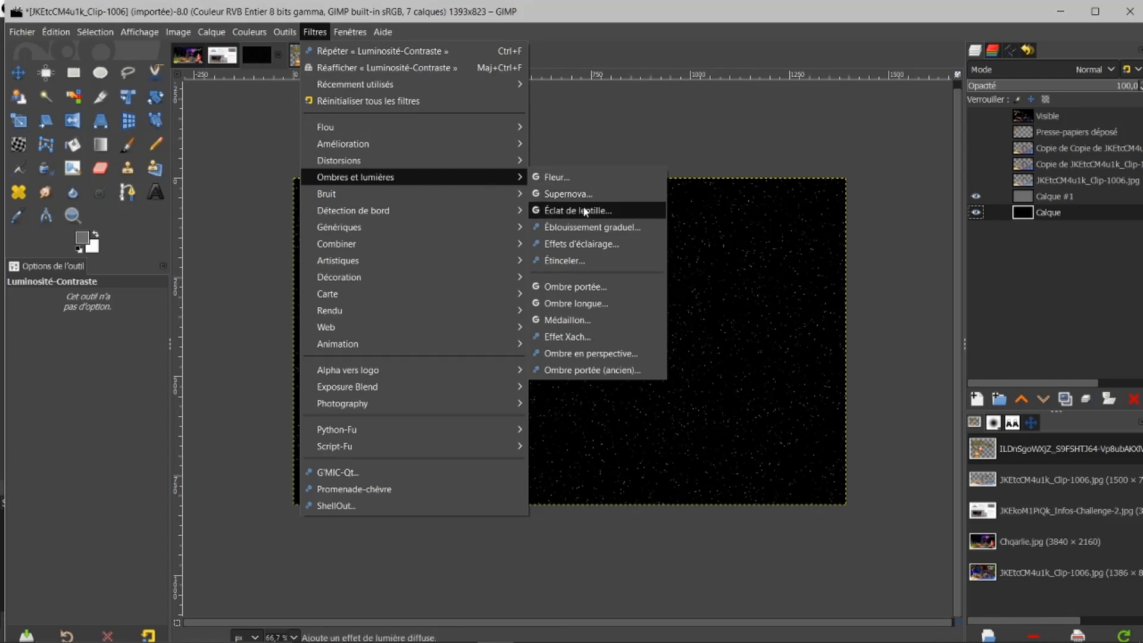
left_click(546, 260)
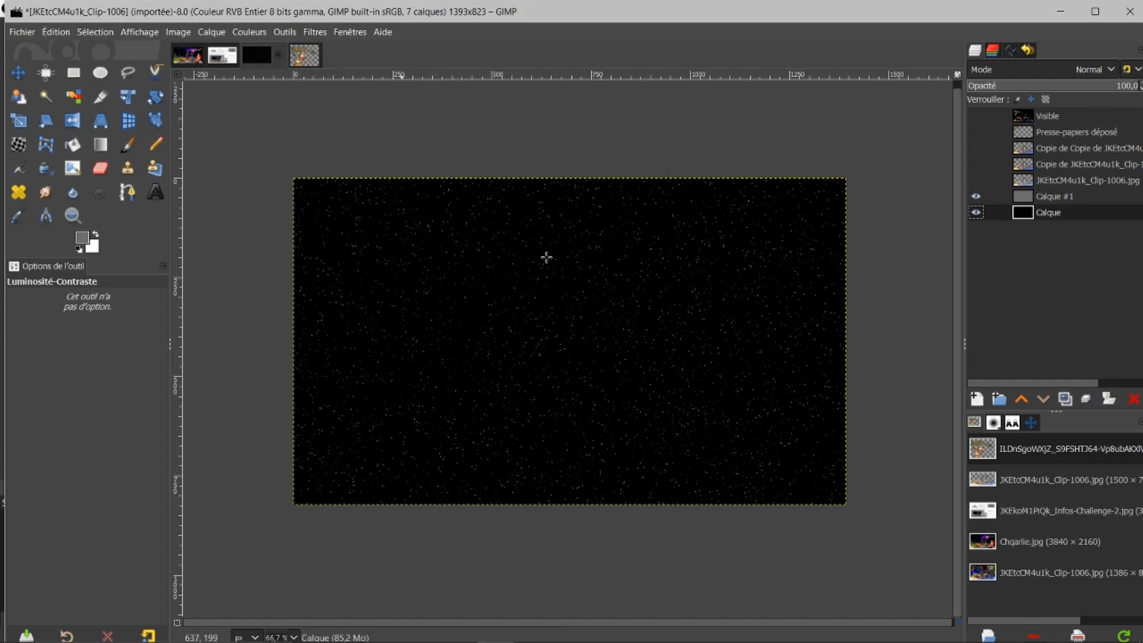
left_click_drag(604, 134, 316, 109)
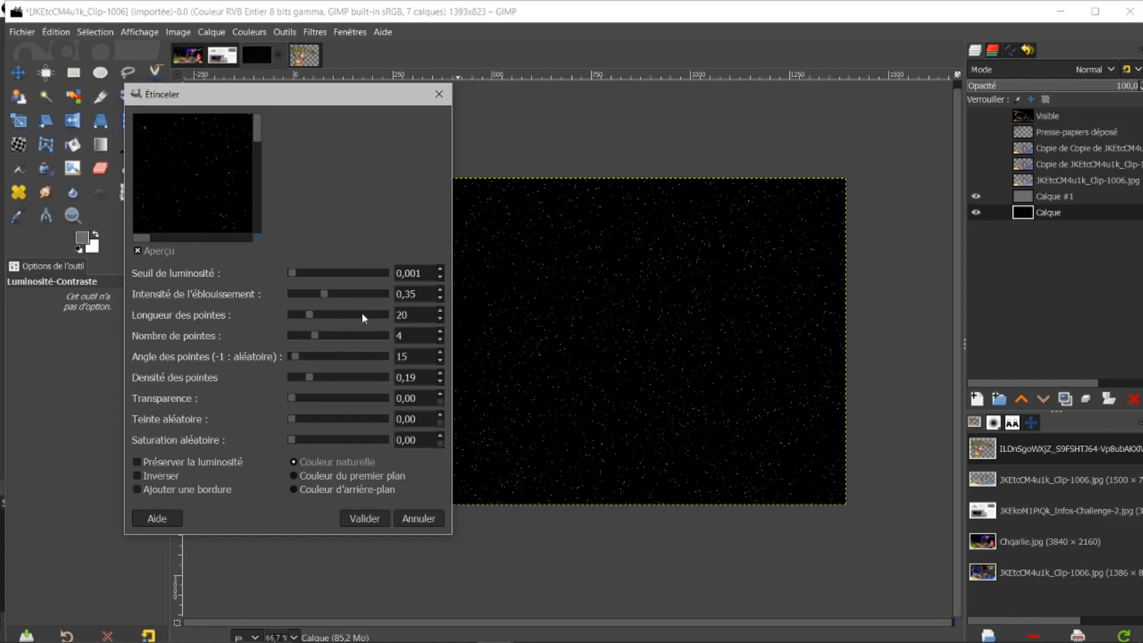
left_click_drag(324, 294, 327, 294)
left_click_drag(310, 373, 306, 375)
left_click(363, 517)
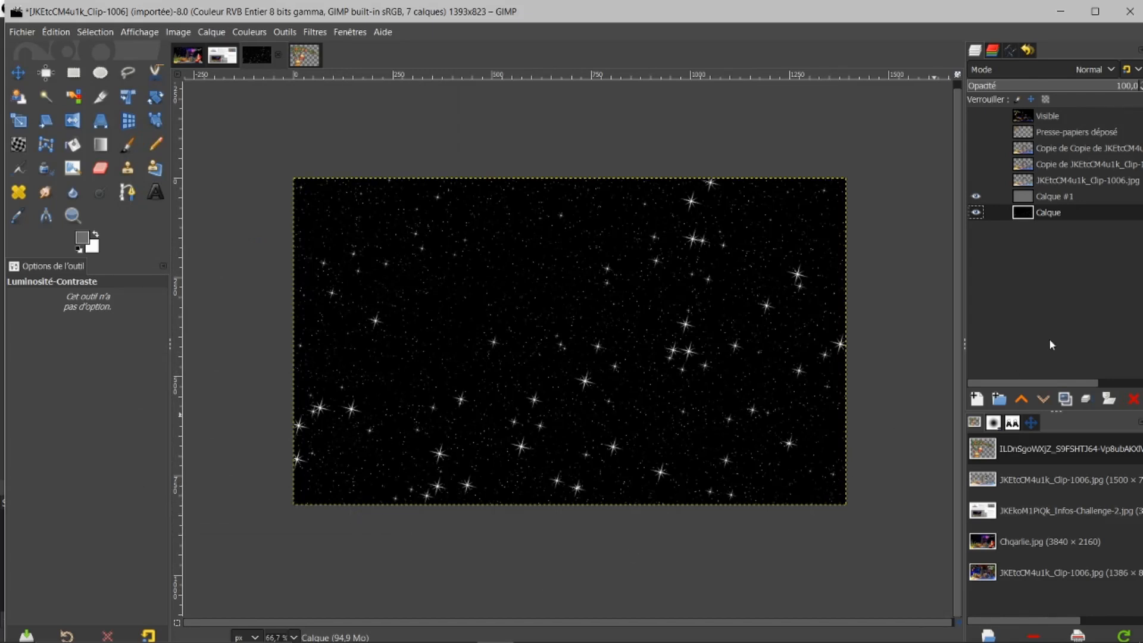
Step: Compare the starry sky with the whole card, and isolate the star layer and grey Dodge layer again
left_click(977, 213, "shift")
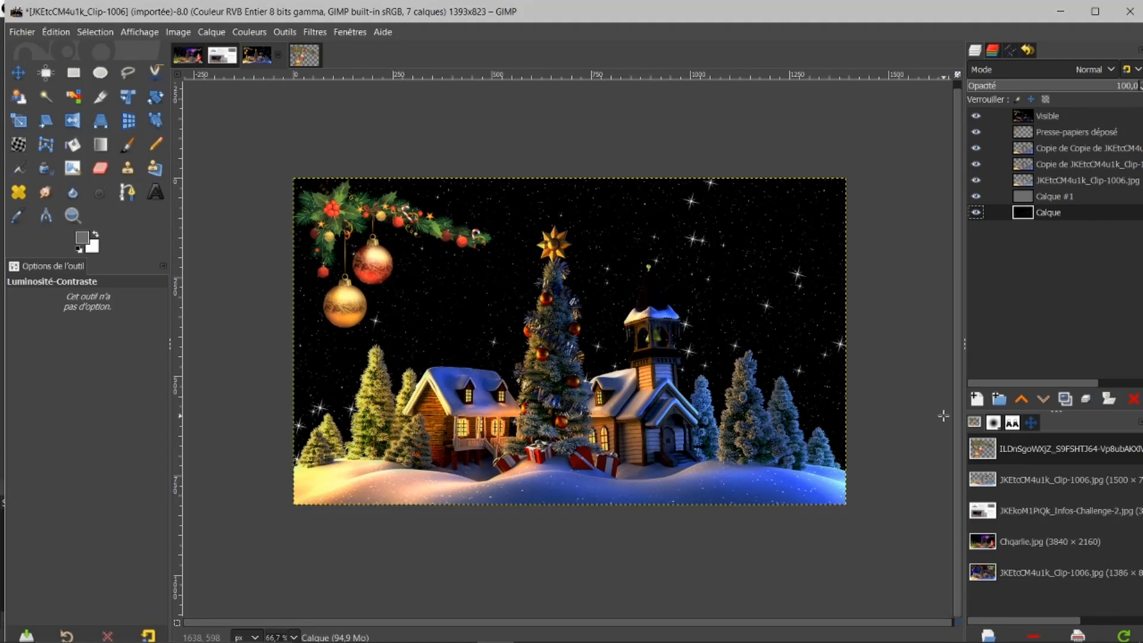
left_click(977, 212, "shift")
left_click(979, 196)
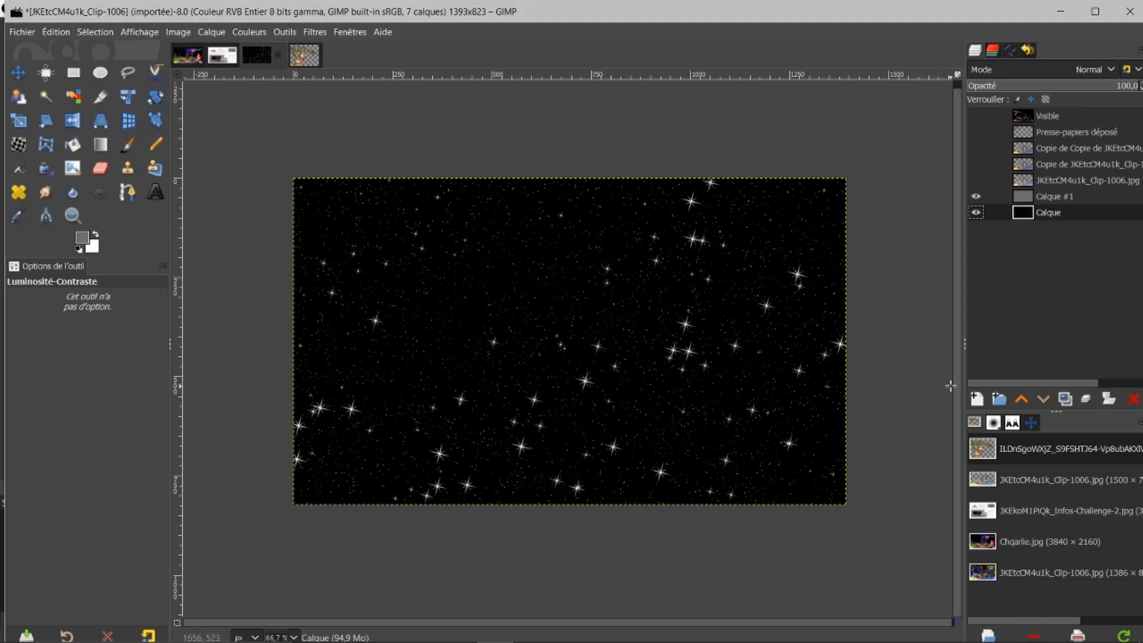
Step: Add a transparent layer above the star layer and paint its left part blue 0070f0 with the Paintbrush
left_click(977, 399)
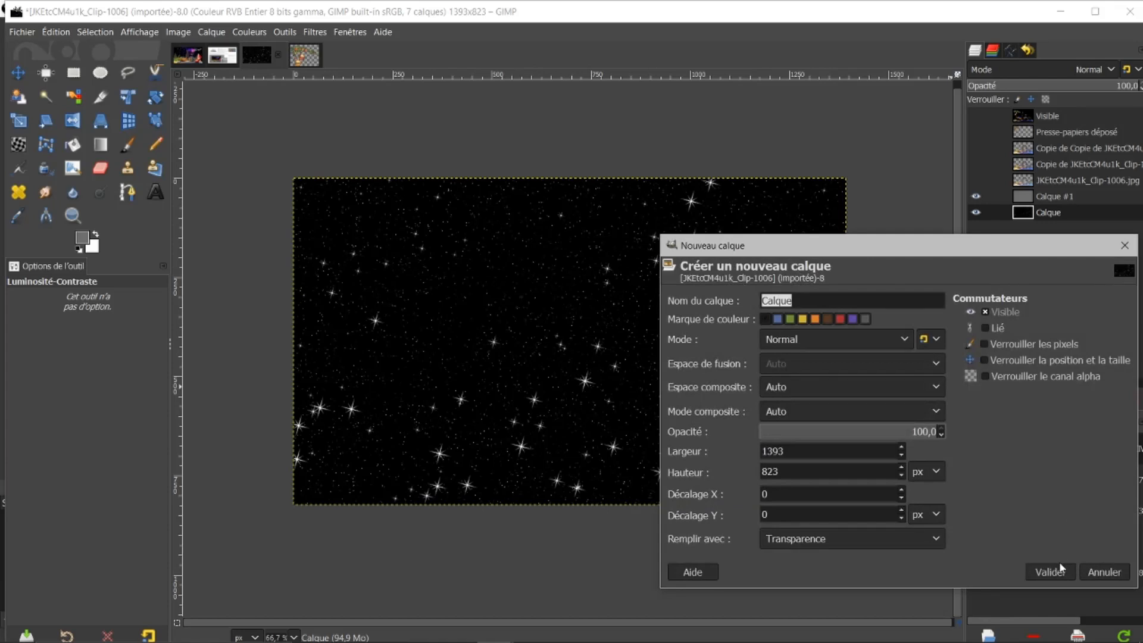
left_click(1043, 570)
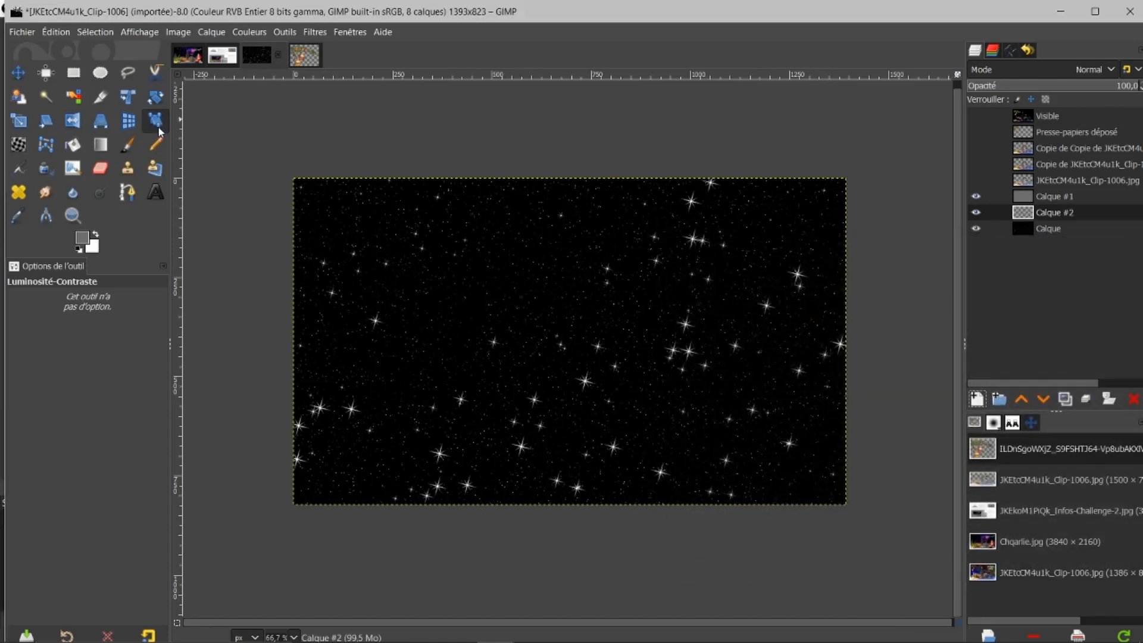
left_click(129, 145)
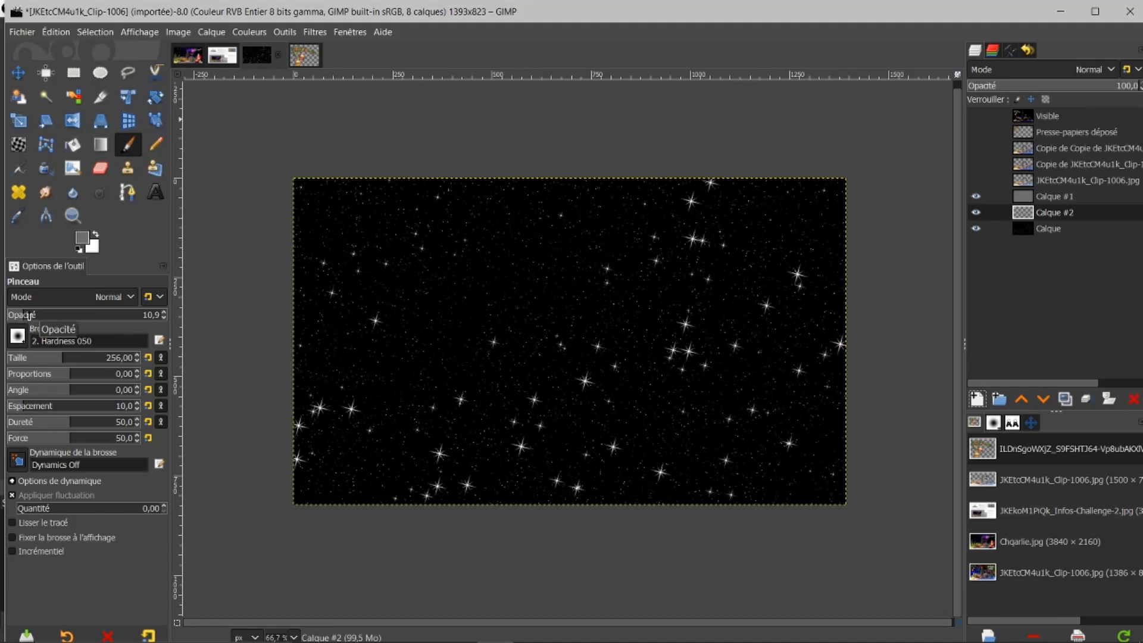
left_click(82, 239)
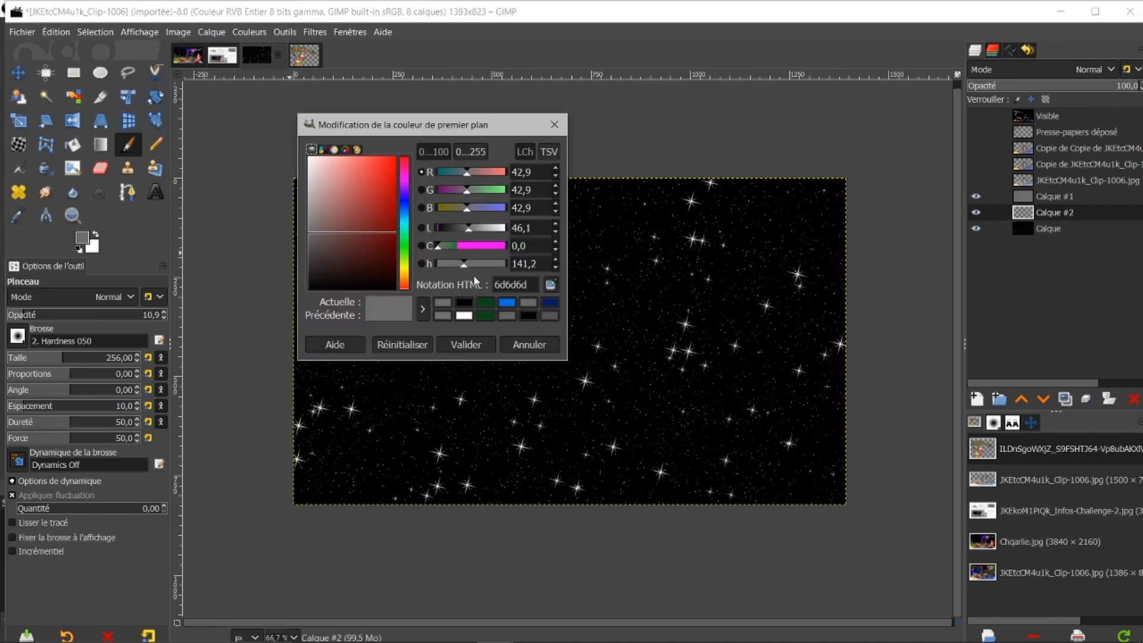
left_click(507, 303)
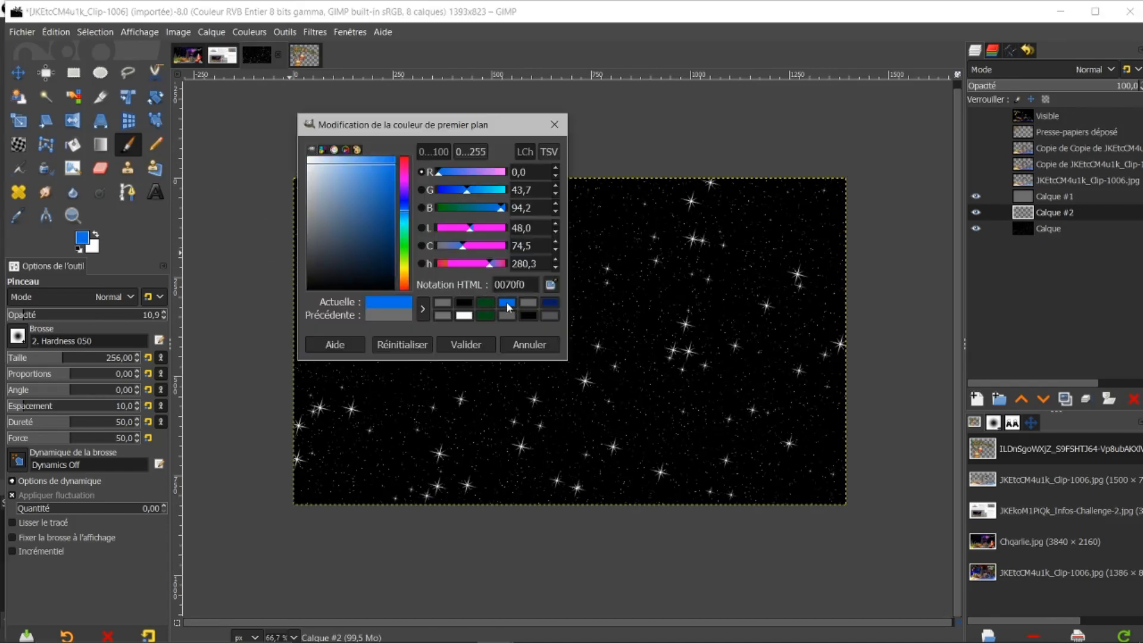
left_click(468, 345)
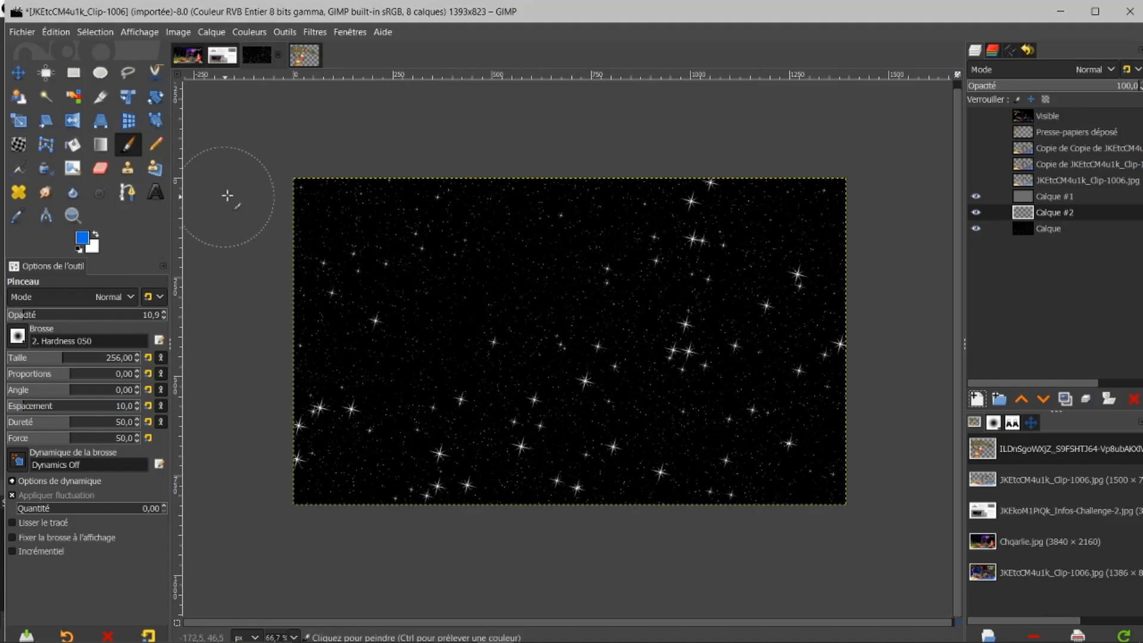
mouse_move(421, 173)
left_mouse_down()
mouse_move(272, 193)
mouse_move(323, 226)
mouse_move(539, 222)
mouse_move(416, 187)
mouse_move(363, 248)
mouse_move(412, 267)
mouse_move(285, 272)
mouse_move(409, 295)
mouse_move(432, 312)
mouse_move(446, 278)
mouse_move(470, 483)
mouse_move(469, 509)
mouse_move(414, 330)
mouse_move(411, 504)
mouse_move(370, 336)
mouse_move(367, 495)
mouse_move(317, 279)
mouse_move(293, 324)
mouse_move(311, 601)
mouse_move(309, 477)
mouse_move(344, 491)
mouse_move(367, 339)
mouse_move(403, 237)
mouse_move(443, 178)
mouse_move(458, 176)
mouse_move(429, 300)
mouse_move(438, 456)
mouse_move(426, 521)
left_mouse_up()
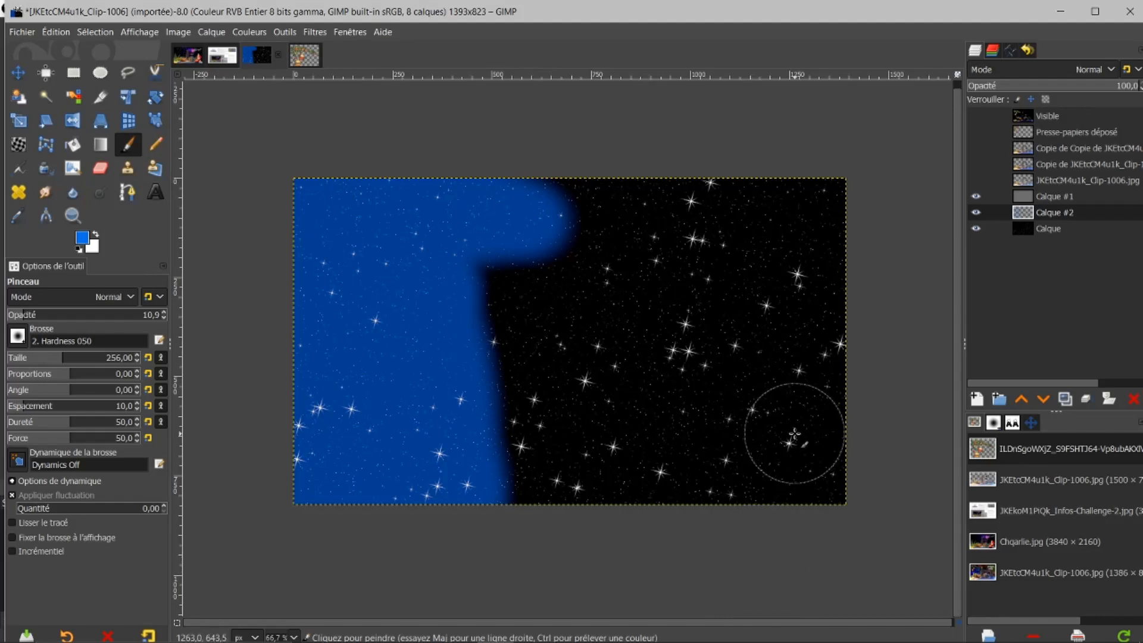
Step: Check the blue paint with all the card's layers shown, and return to only the grey, blue and star layers
left_click(975, 212, "shift")
left_click(975, 212, "shift")
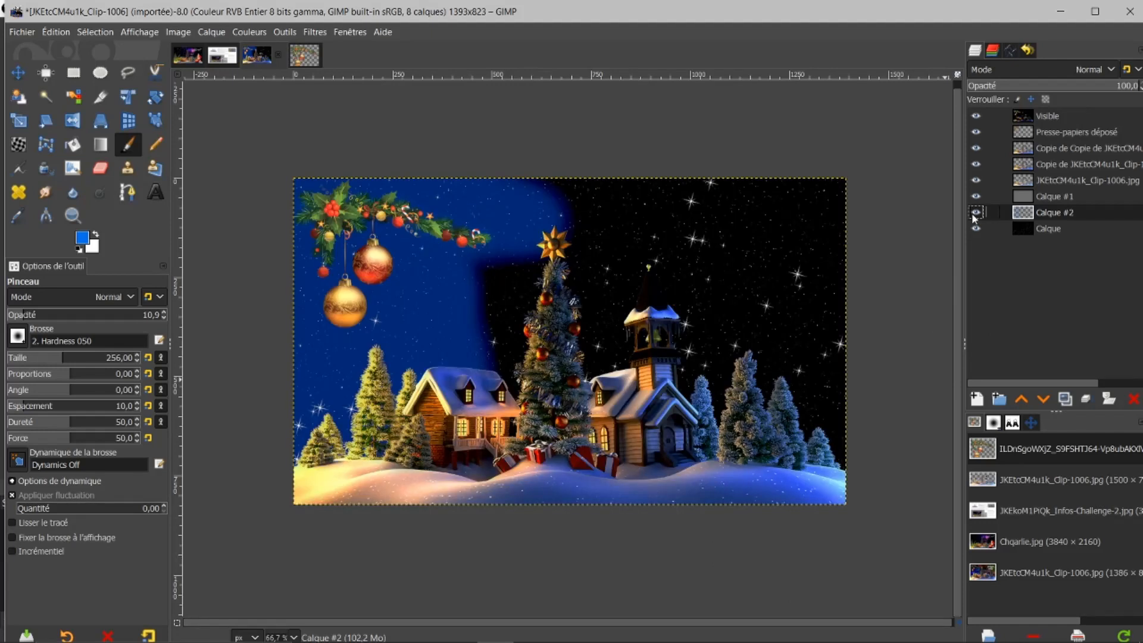
left_click(975, 212, "shift")
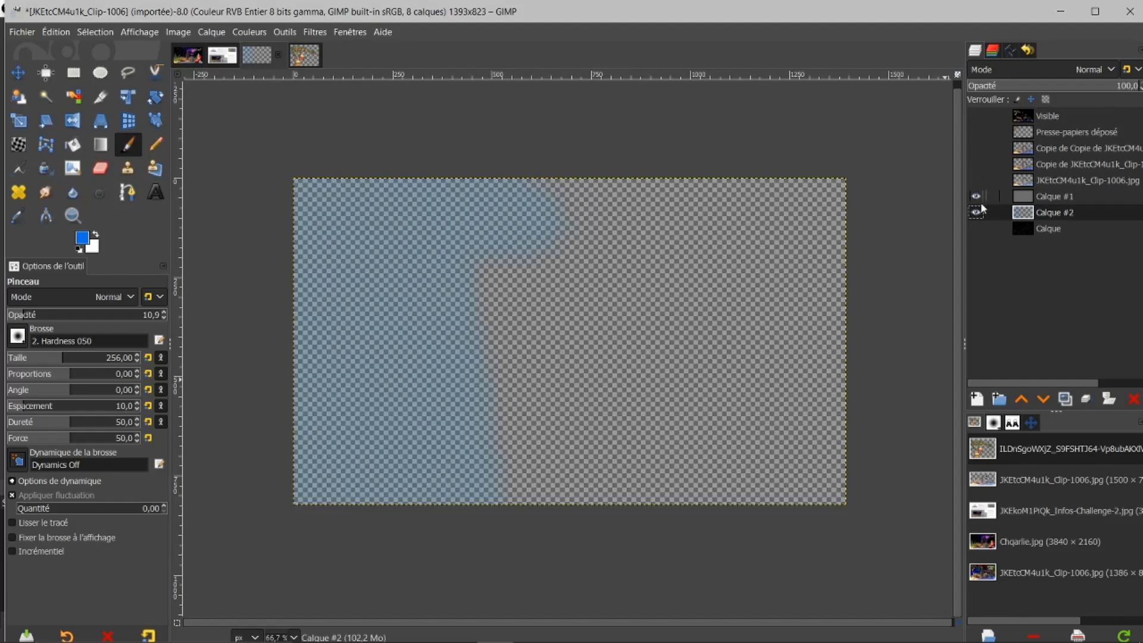
left_click(975, 228)
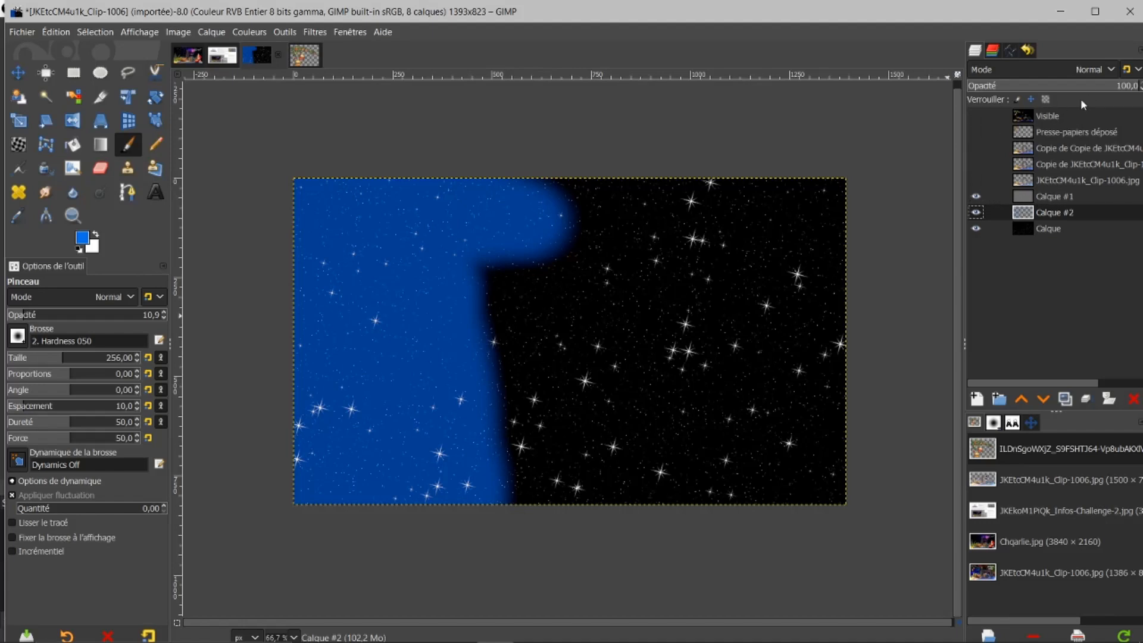
Step: Compare the blue sky with the grey Dodge layer hidden and shown, leaving that layer selected
left_click(978, 196)
left_click(978, 197)
left_click(977, 197)
left_click(984, 195)
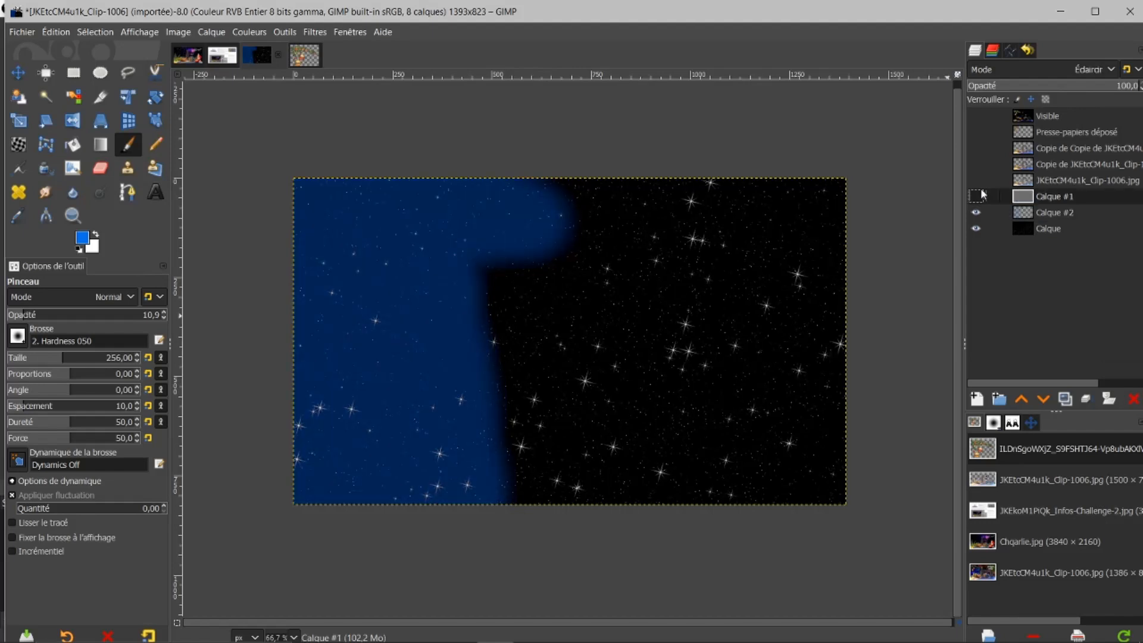
left_click(977, 196)
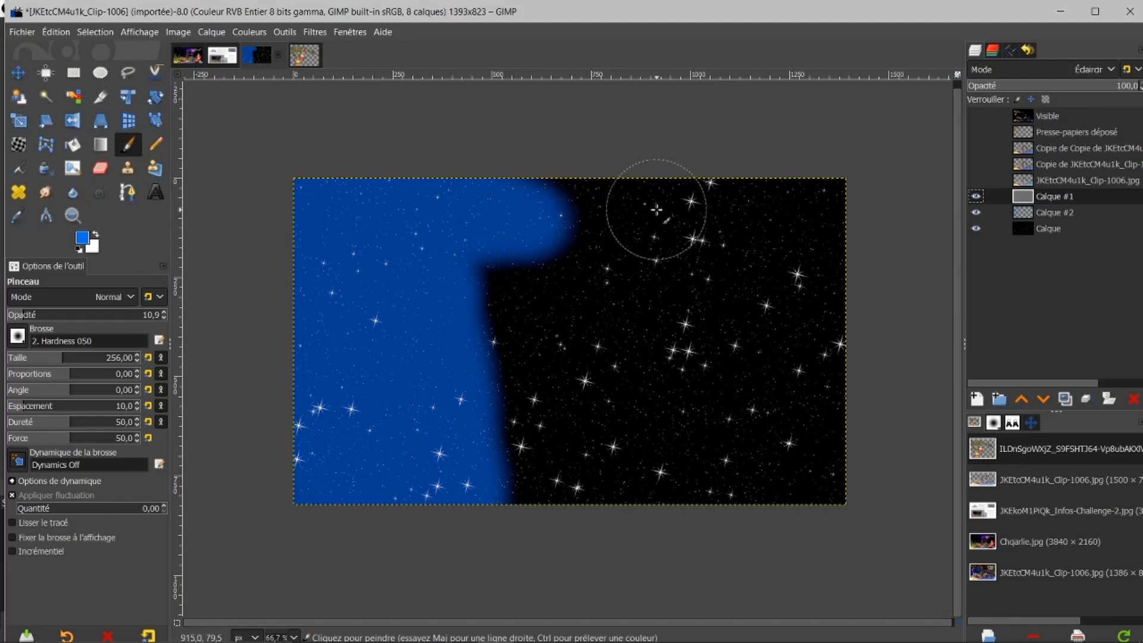
Step: Isolate the grey Dodge layer and render Solid Noise on it with detail 4 and a new random seed
left_click(977, 197)
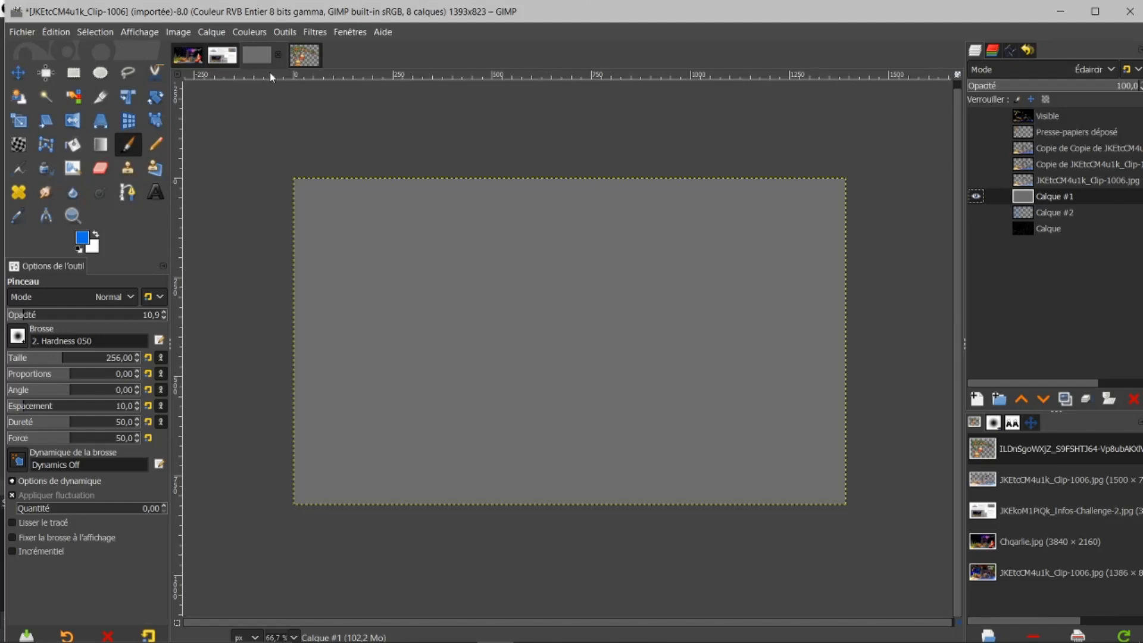
left_click(316, 33)
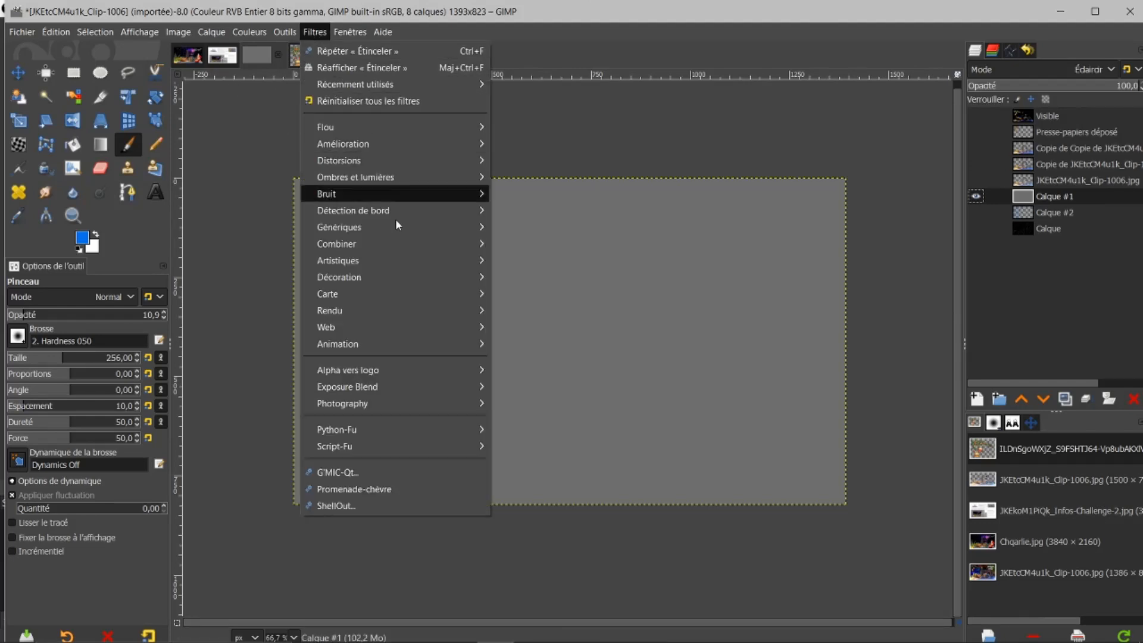
mouse_move(410, 316)
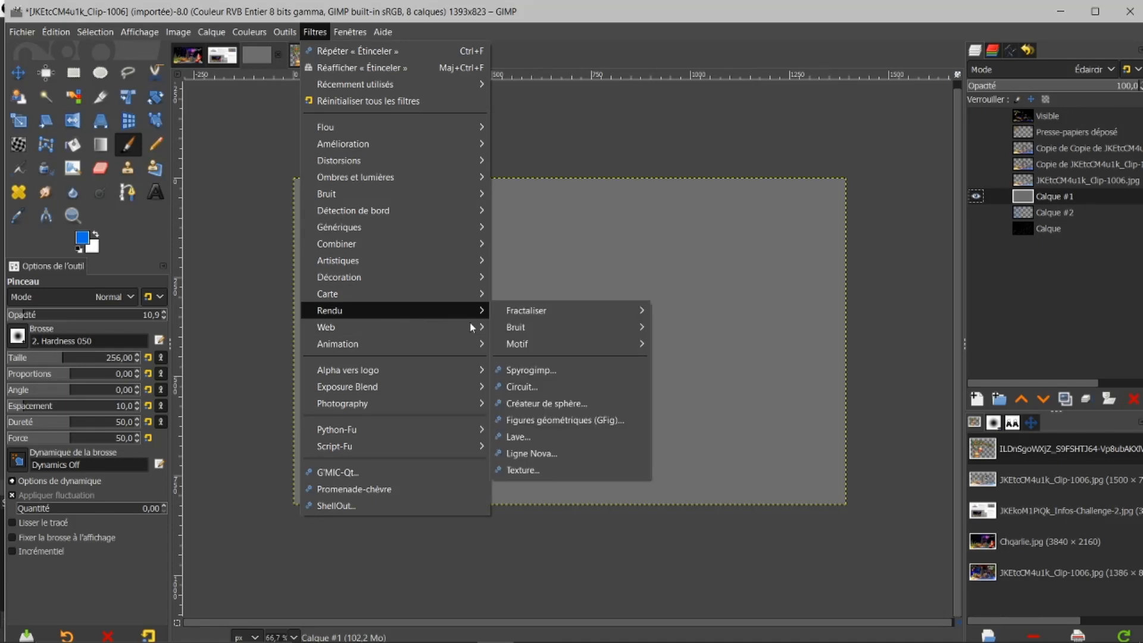
mouse_move(516, 327)
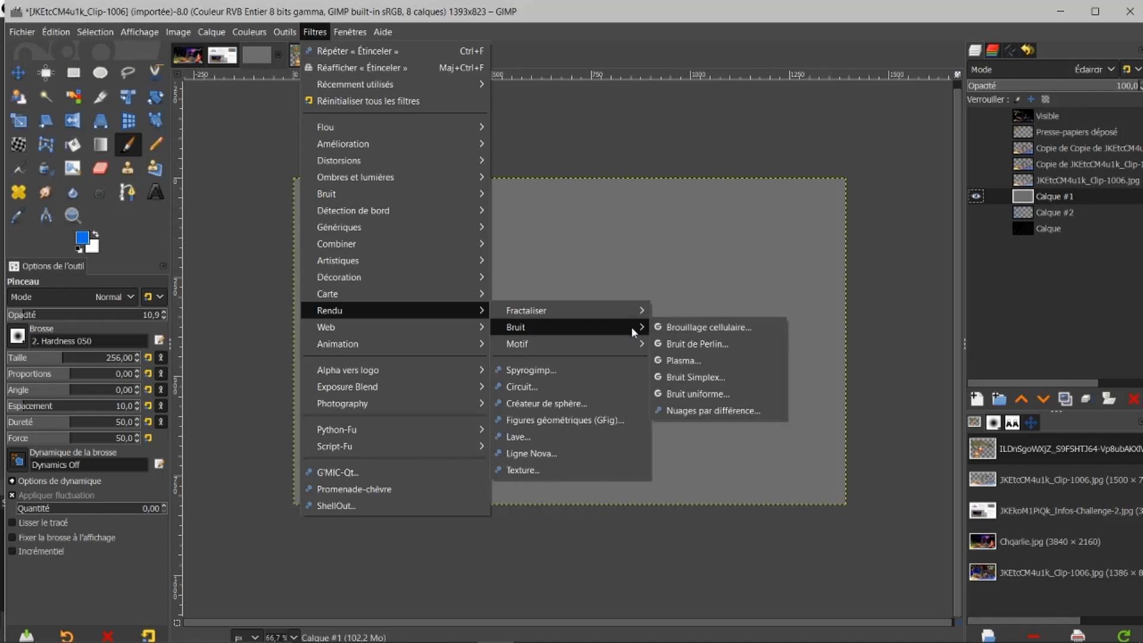
left_click(677, 394)
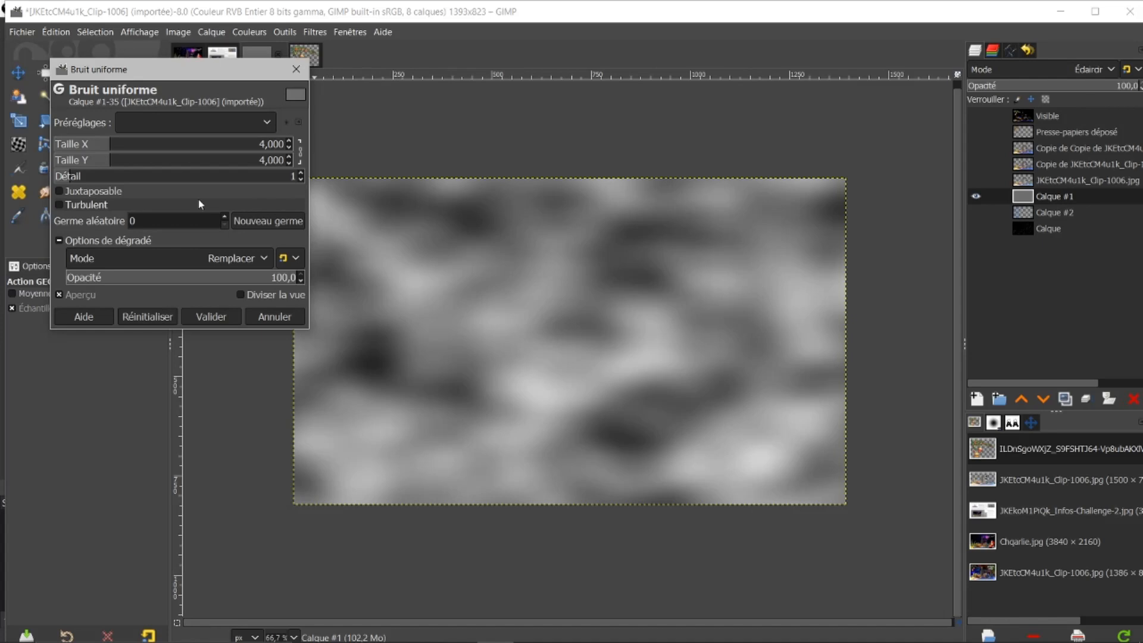
left_click(301, 172)
left_click(301, 173)
left_click(301, 173)
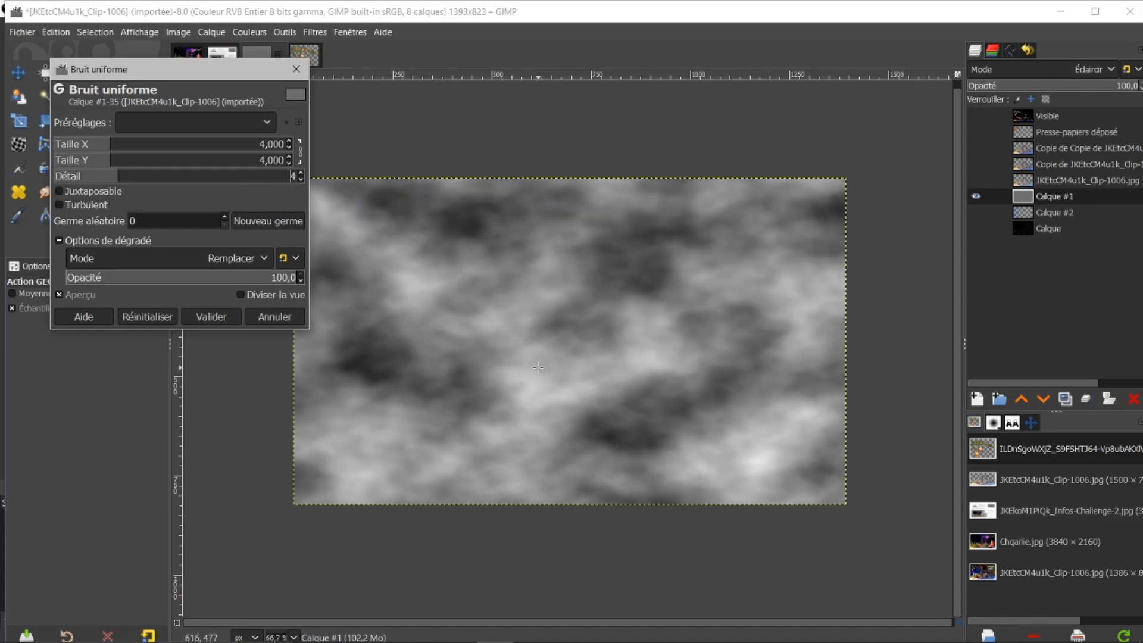
left_click(257, 221)
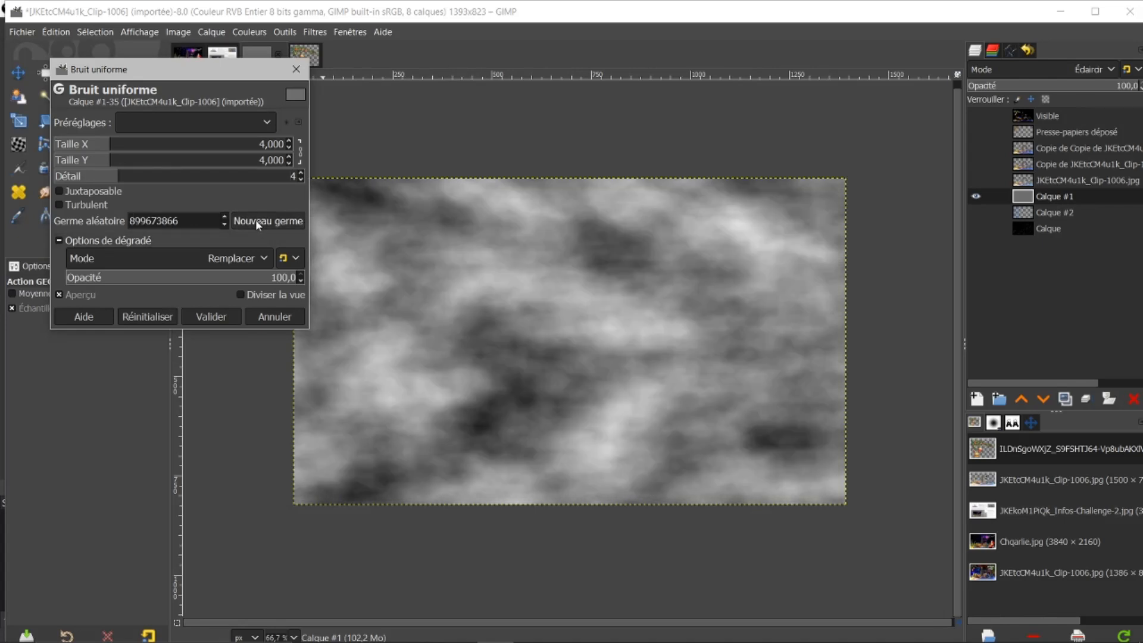
left_click(256, 221)
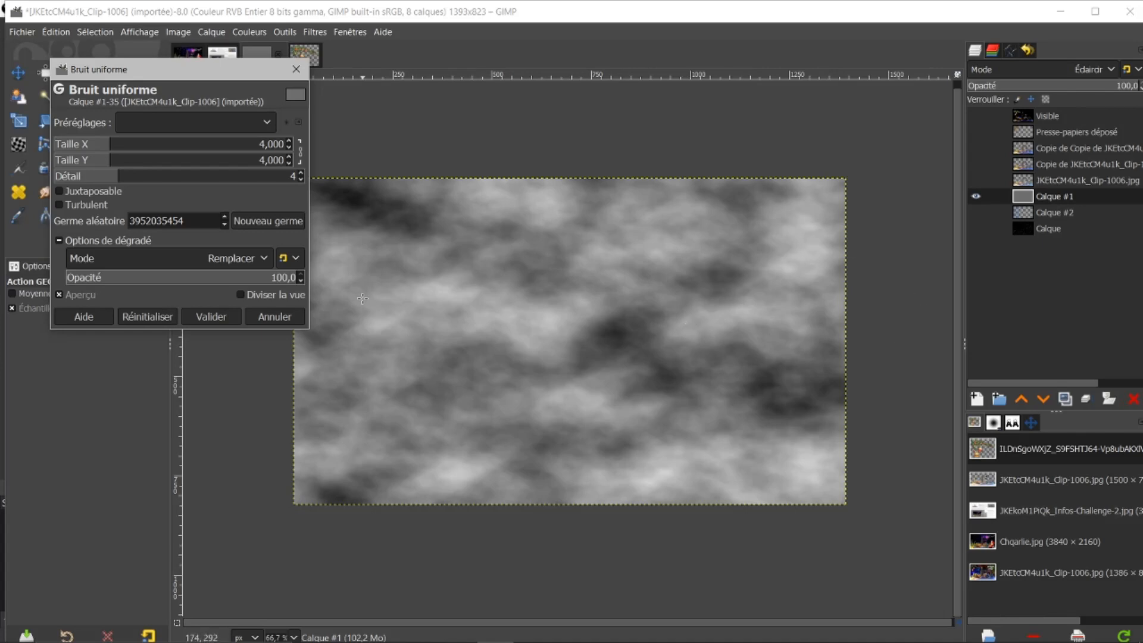
left_click(209, 317)
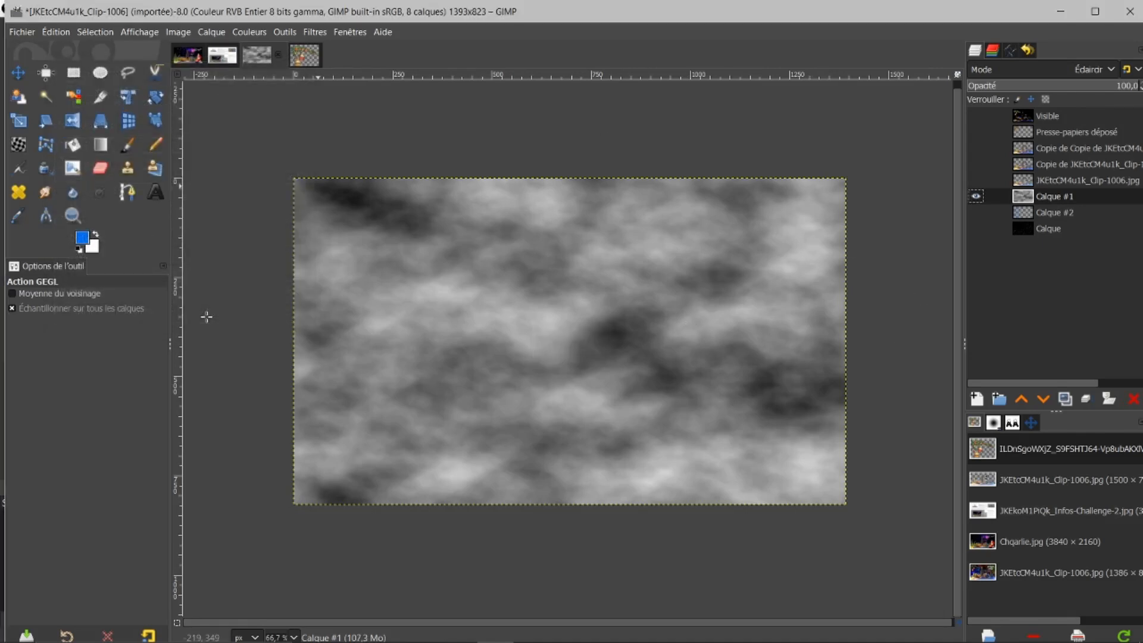
Step: Show the blue and star layers with the noise, and paint the rest of the sky blue on the blue layer with the Paintbrush
left_click(977, 212)
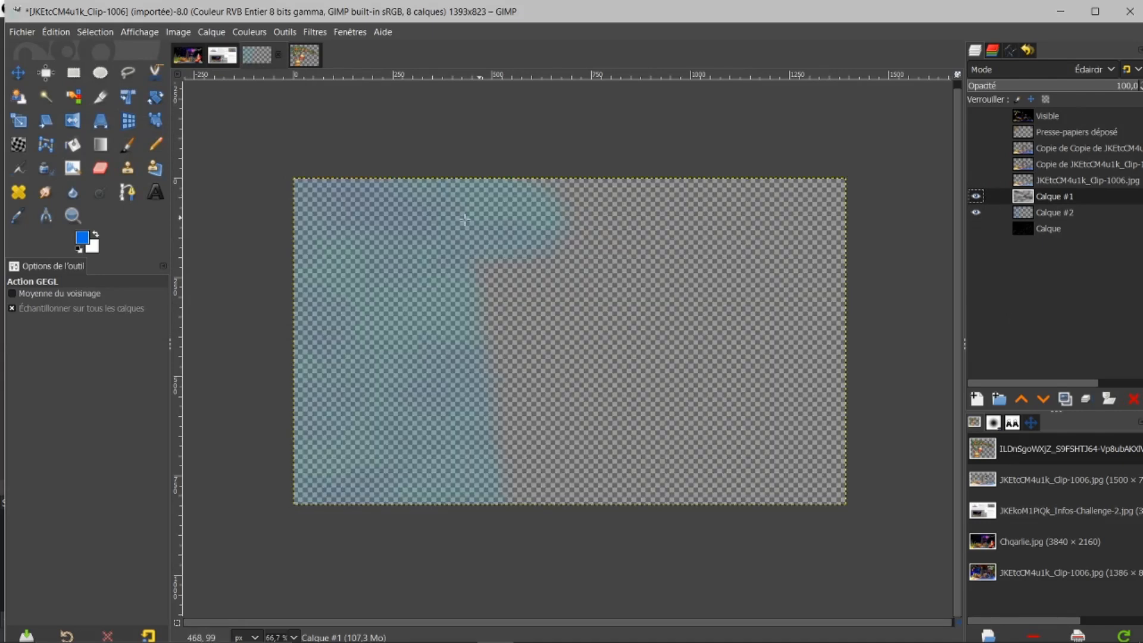
left_click(976, 229)
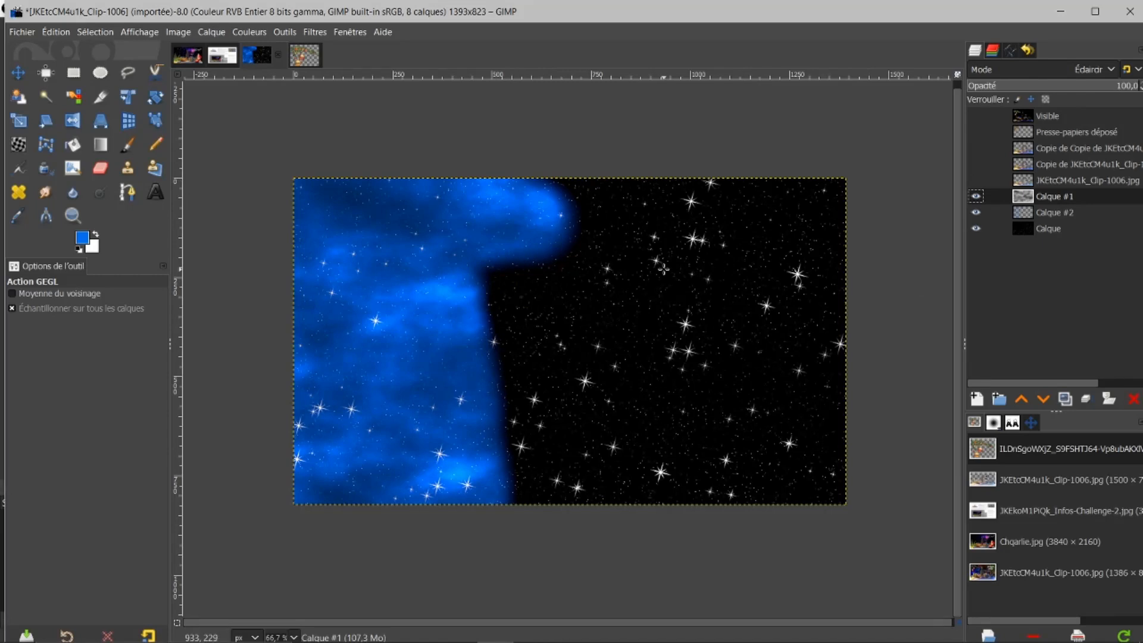
left_click(1028, 218)
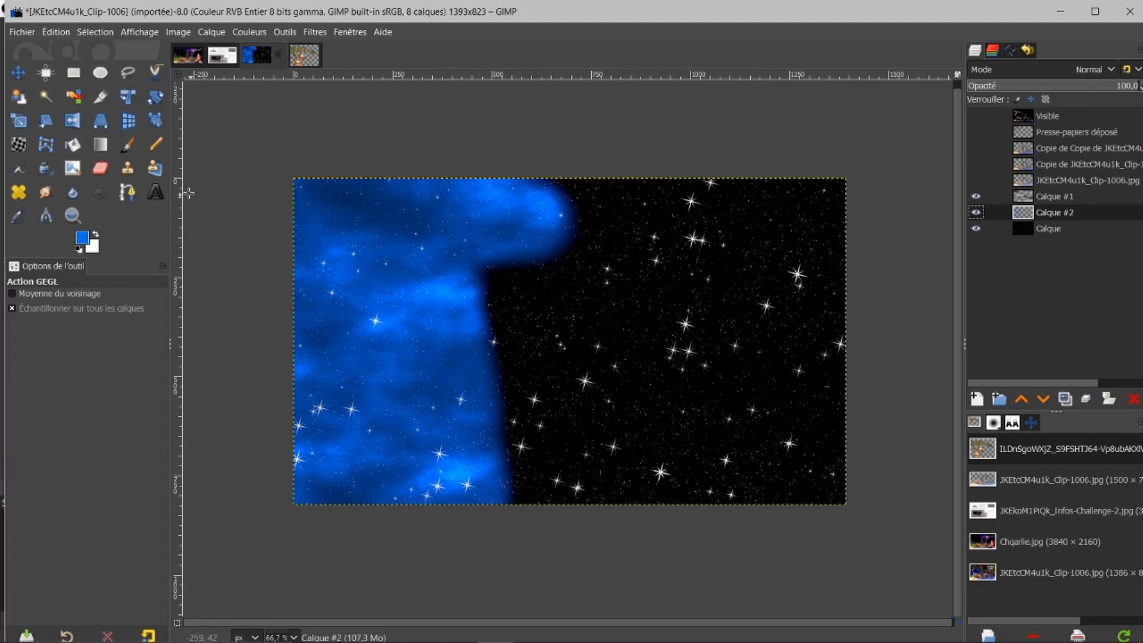
left_click(127, 144)
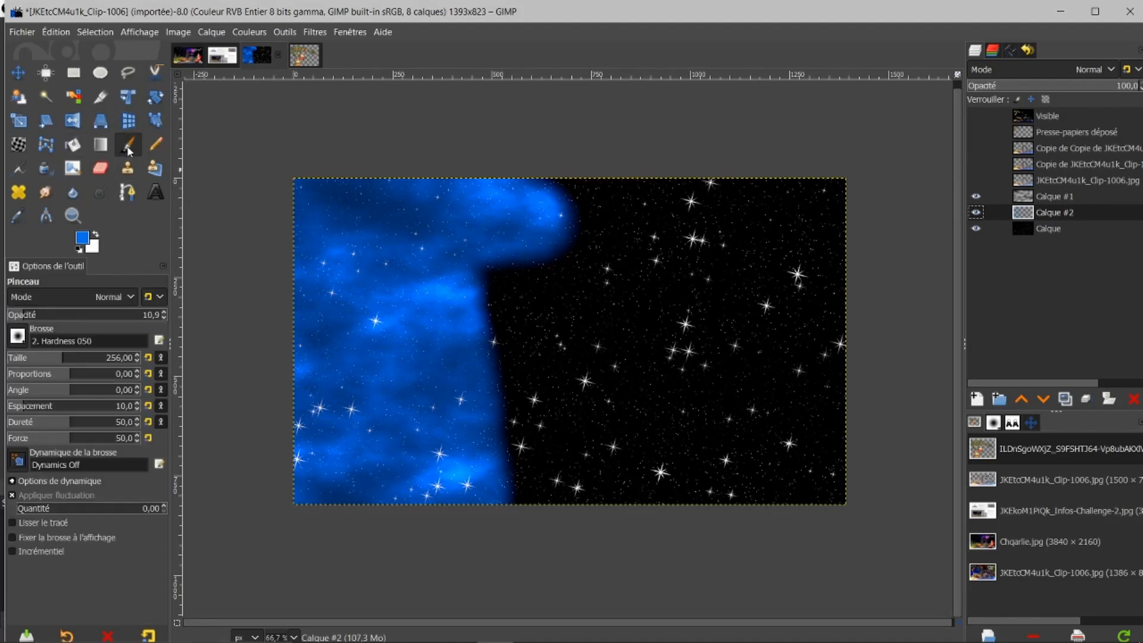
mouse_move(453, 204)
left_mouse_down()
mouse_move(659, 192)
mouse_move(792, 205)
mouse_move(729, 246)
mouse_move(510, 276)
mouse_move(850, 293)
mouse_move(625, 301)
mouse_move(457, 365)
mouse_move(842, 377)
mouse_move(548, 446)
mouse_move(816, 484)
mouse_move(694, 491)
left_mouse_up()
left_click_drag(613, 492, 536, 524)
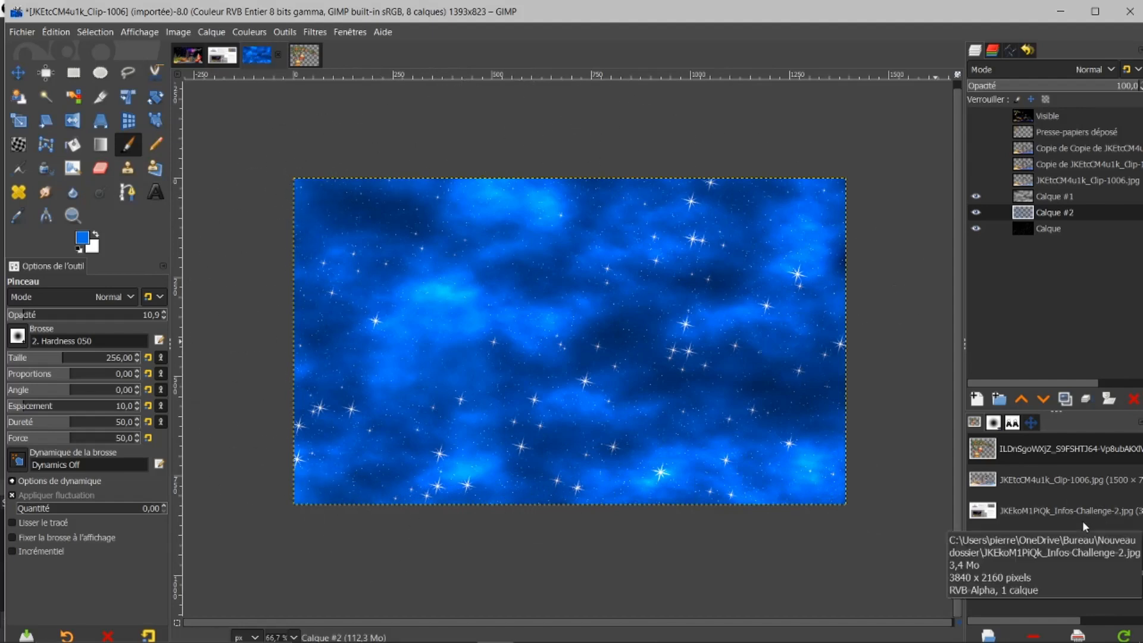
Step: Show all the card's layers and compare its cloudy blue sky with the finished Christmas card image
left_click(977, 213, "shift")
left_click(977, 212, "shift")
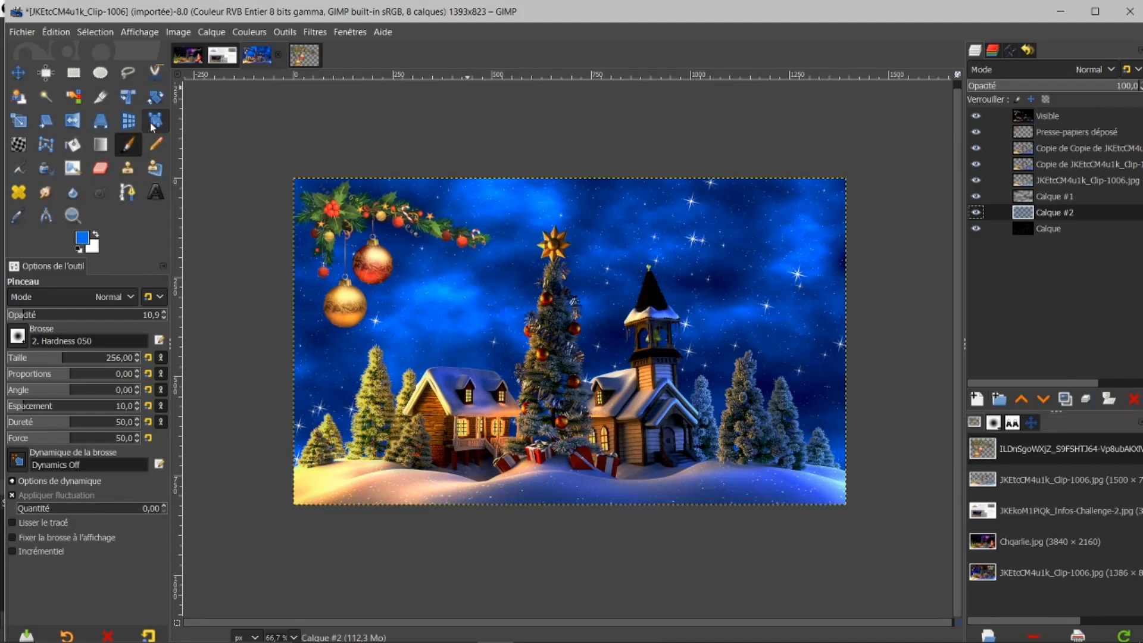
left_click(187, 56)
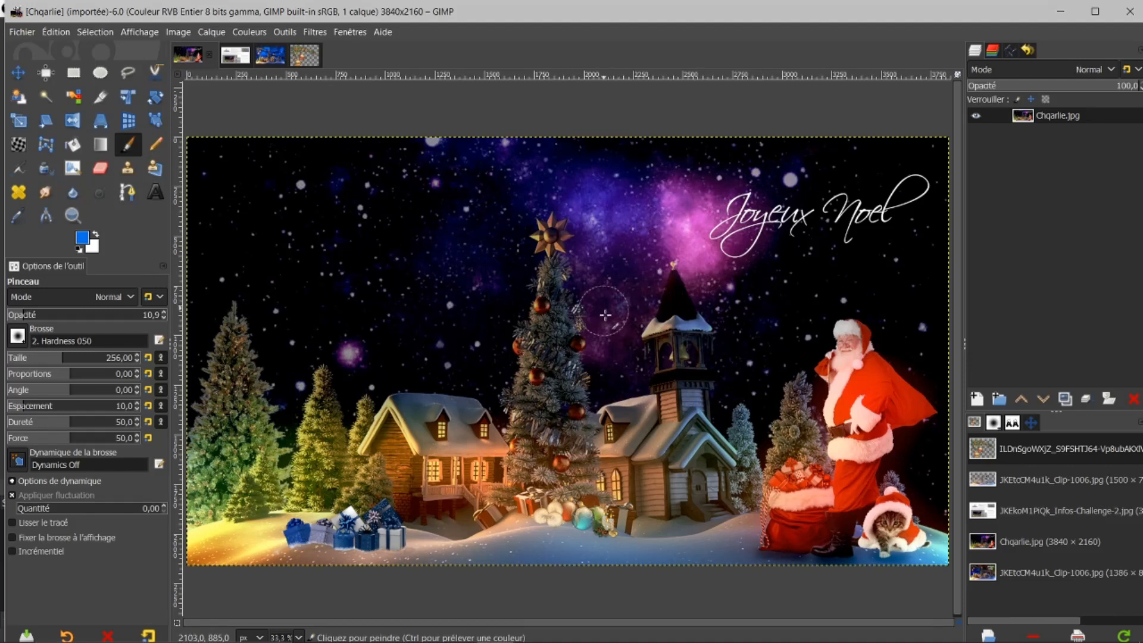
left_click(274, 57)
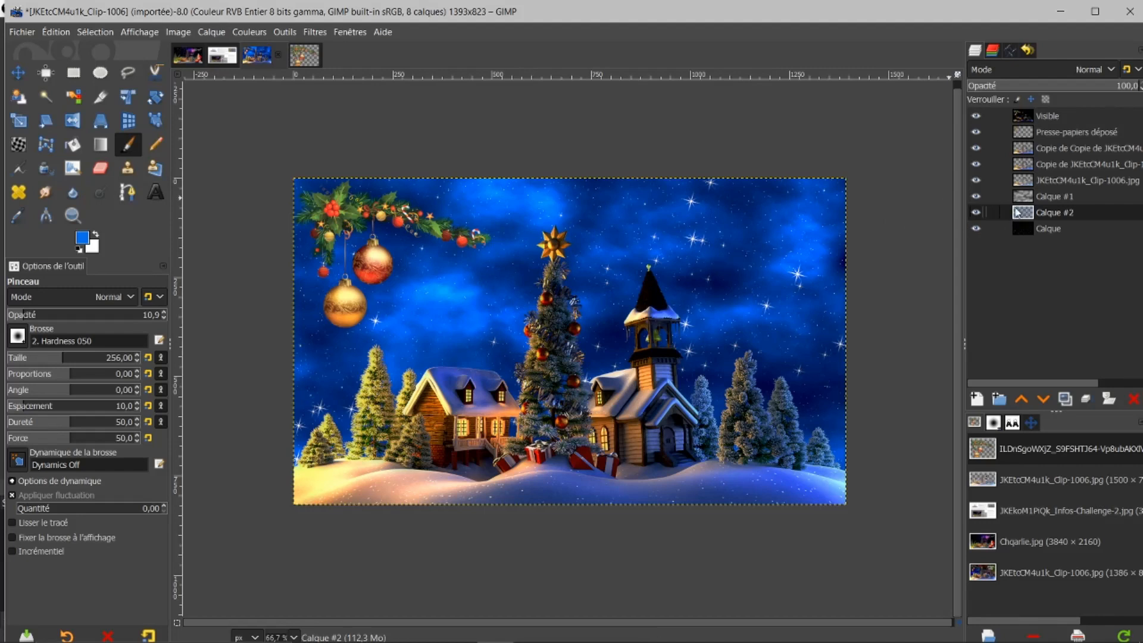
Step: Render Plasma noise with a new random seed on the blue layer and lower the layer's opacity to about 9.3
left_click(314, 33)
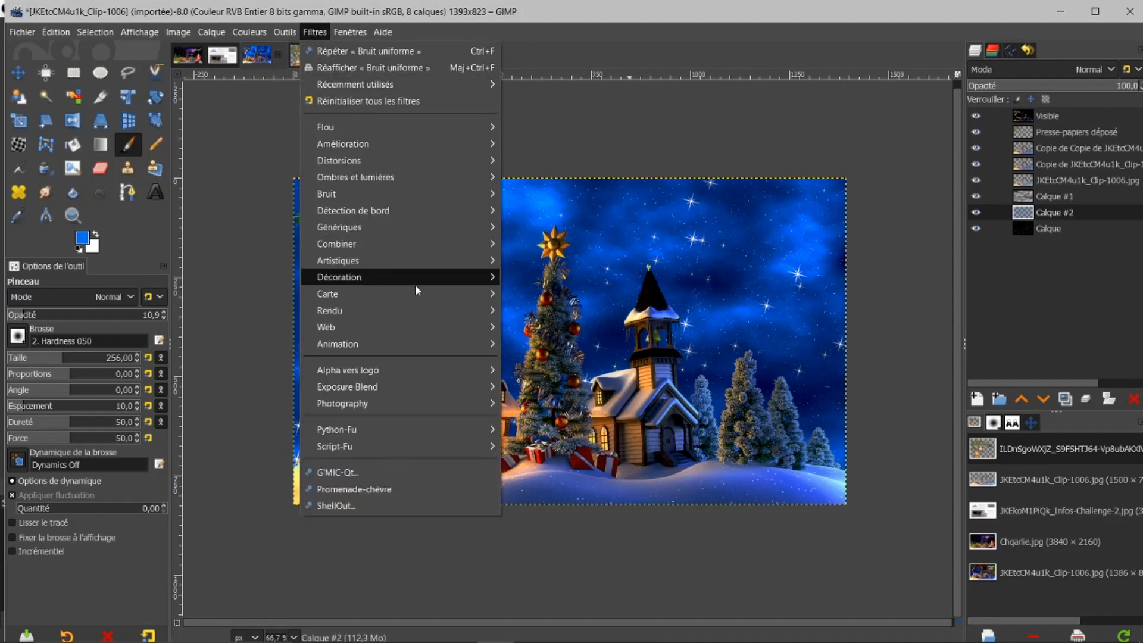
mouse_move(430, 314)
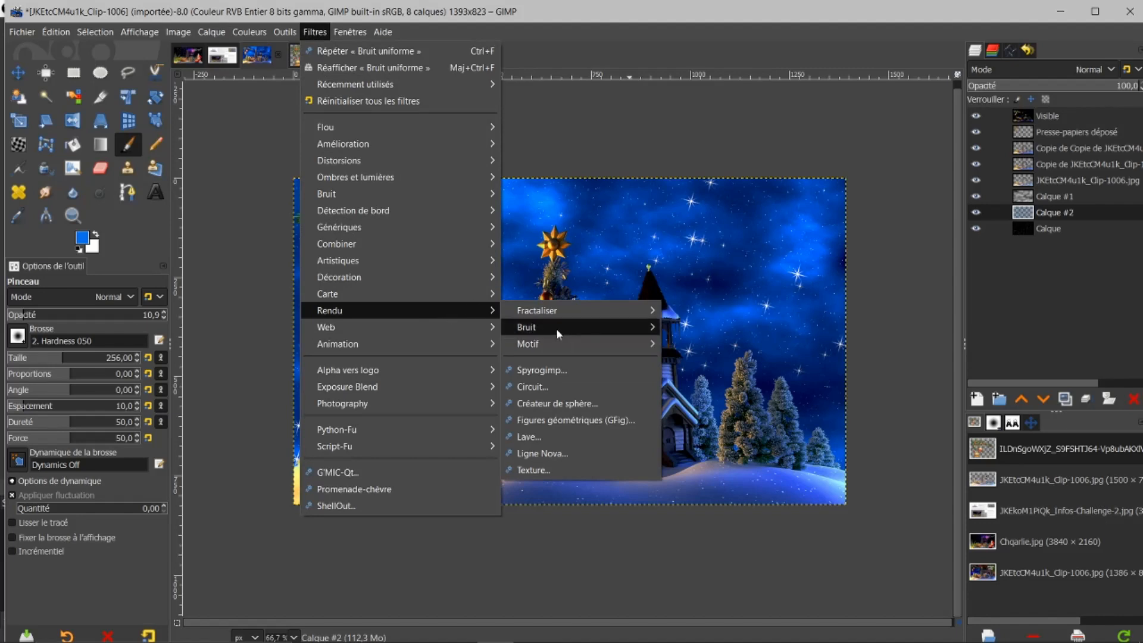
mouse_move(590, 333)
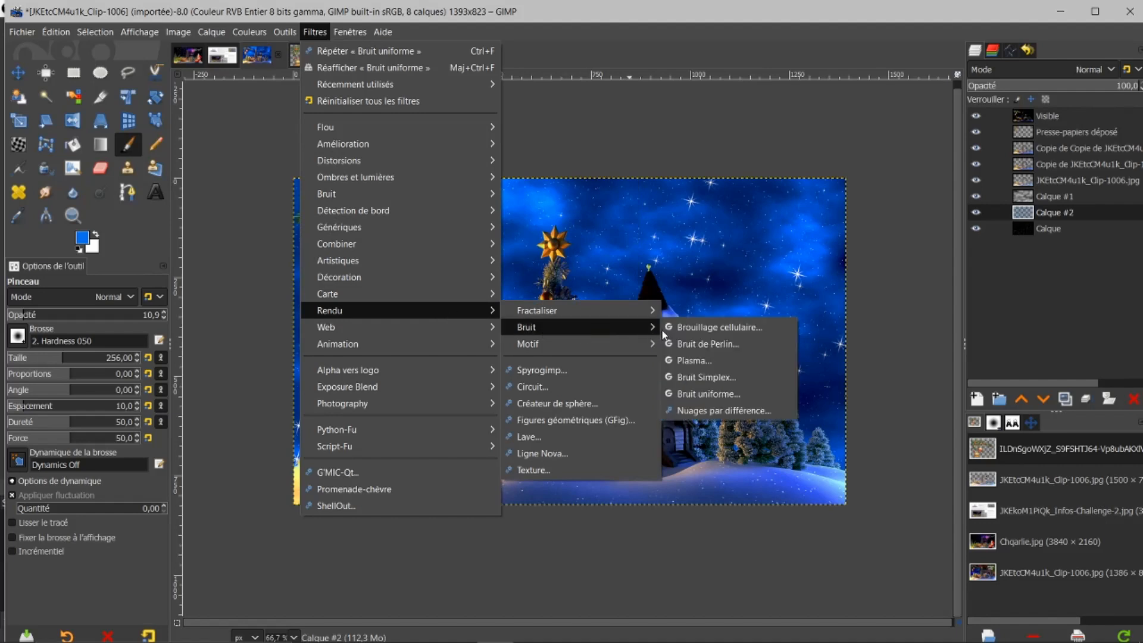
left_click(682, 359)
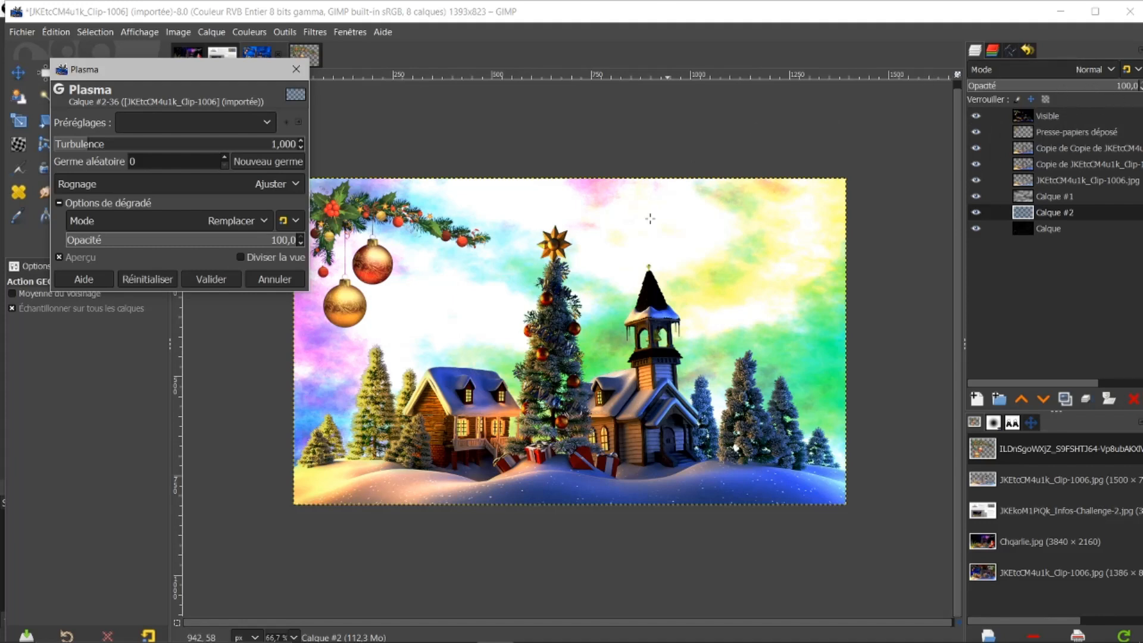
left_click_drag(1095, 88, 987, 85)
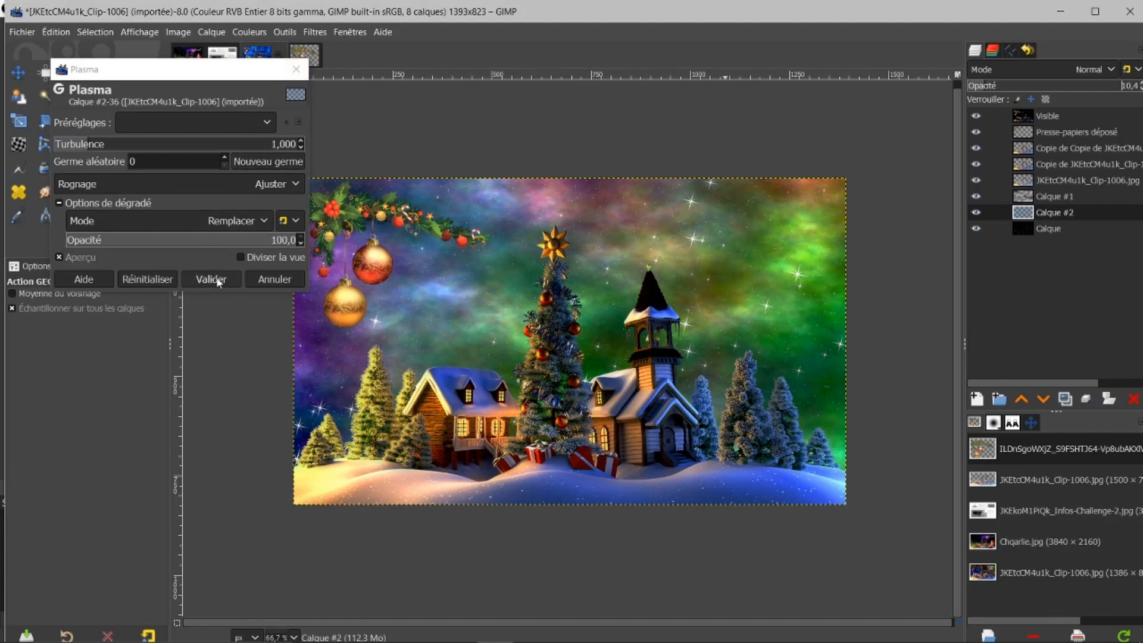
left_click(270, 166)
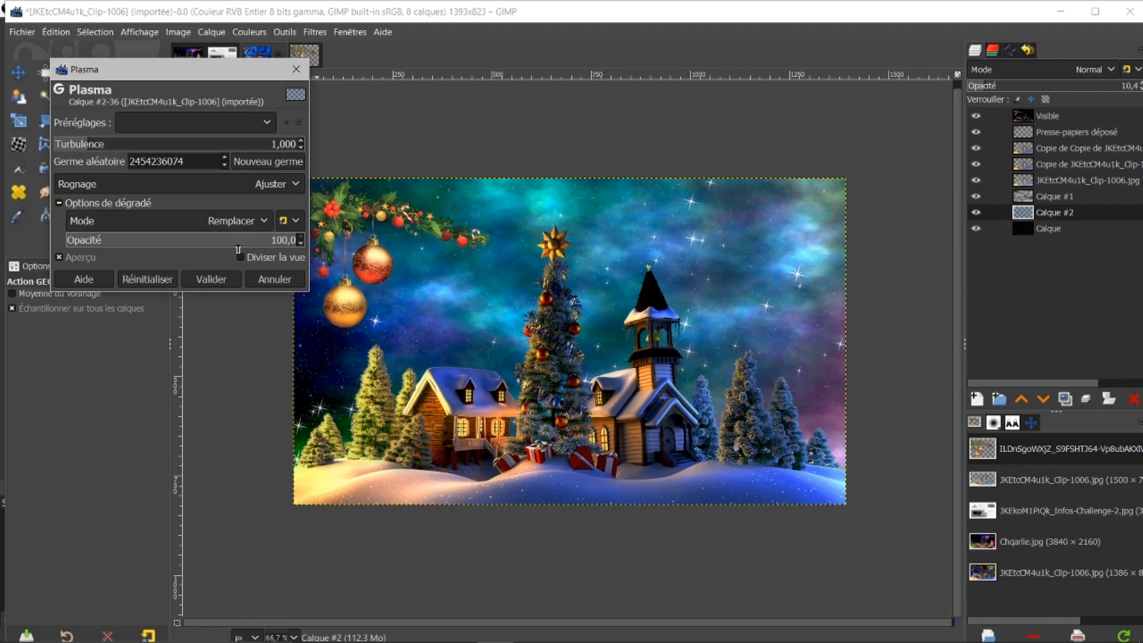
left_click(204, 281)
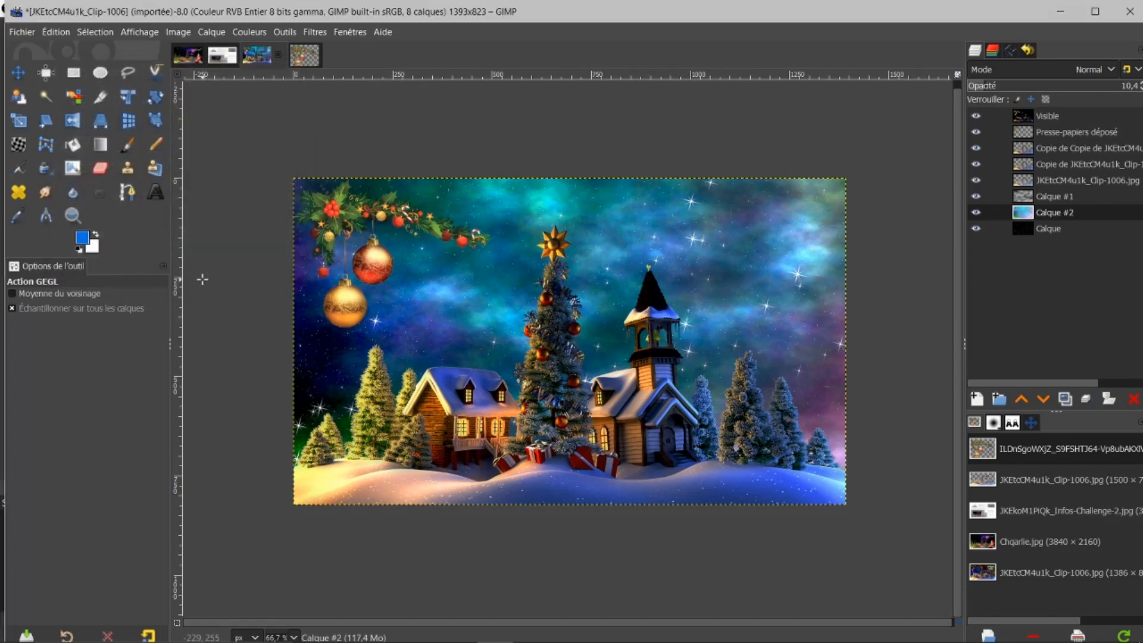
left_click(984, 85)
left_click_drag(983, 85, 984, 85)
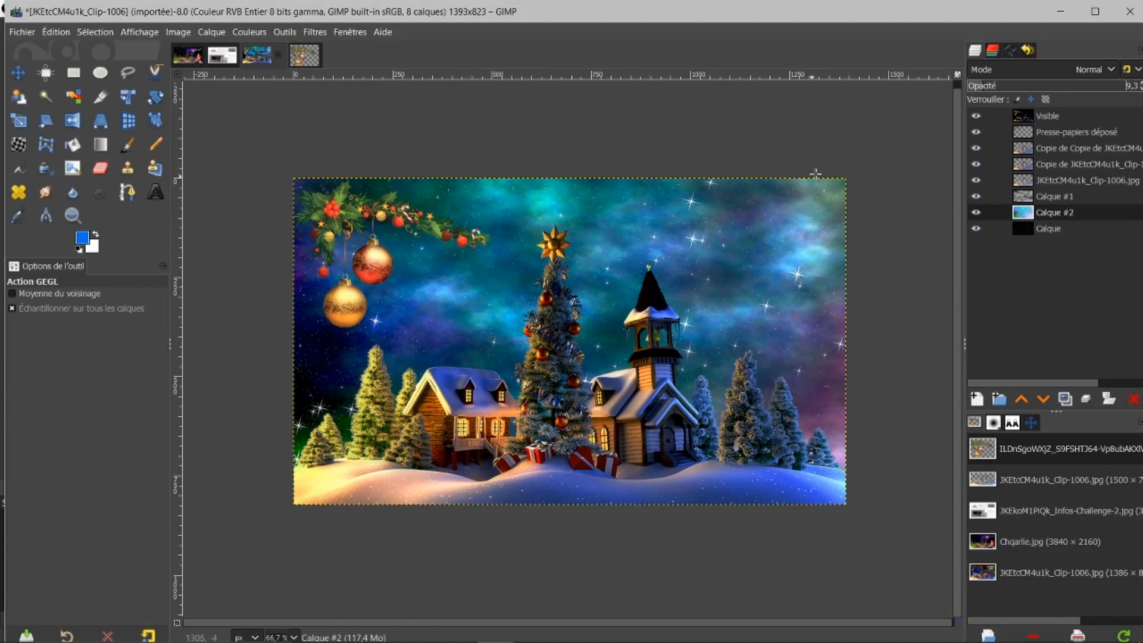
Step: Select the garland layer and sample a sky colour near the garland as foreground, using a Colour Picker averaging radius of 10
left_click(976, 132)
left_click(975, 131)
left_click(1022, 136)
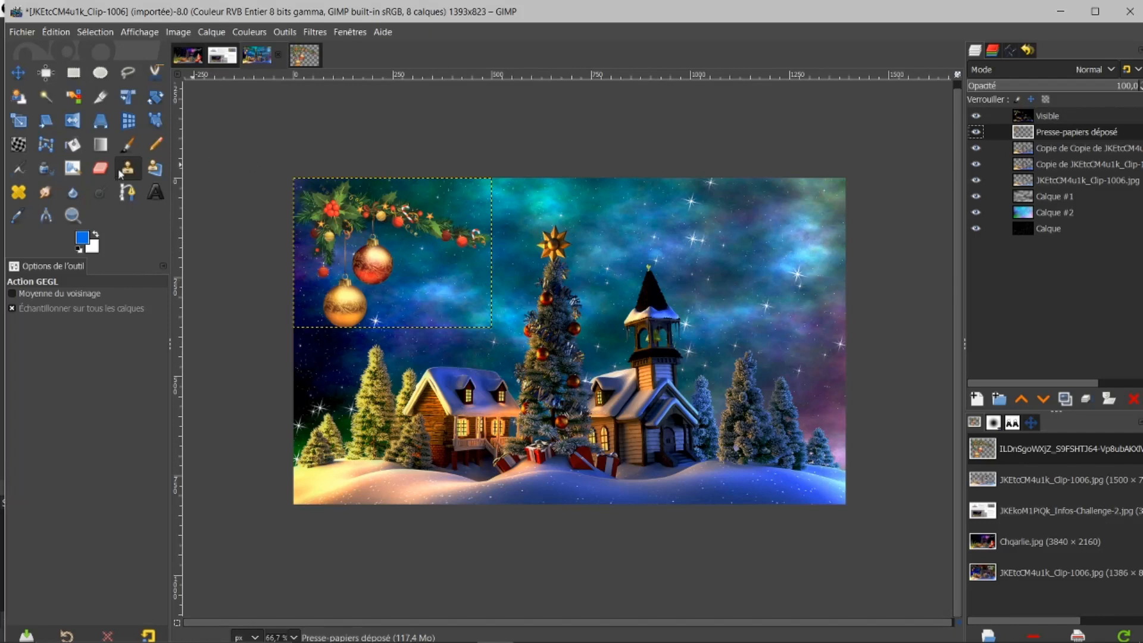
left_click(17, 218)
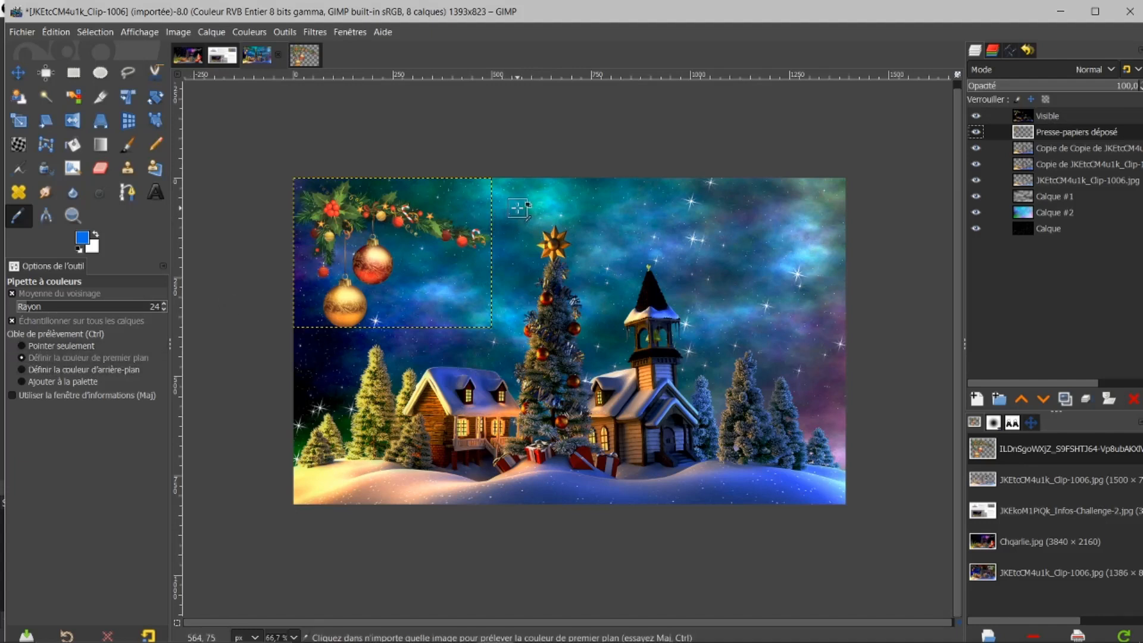
left_click(24, 307)
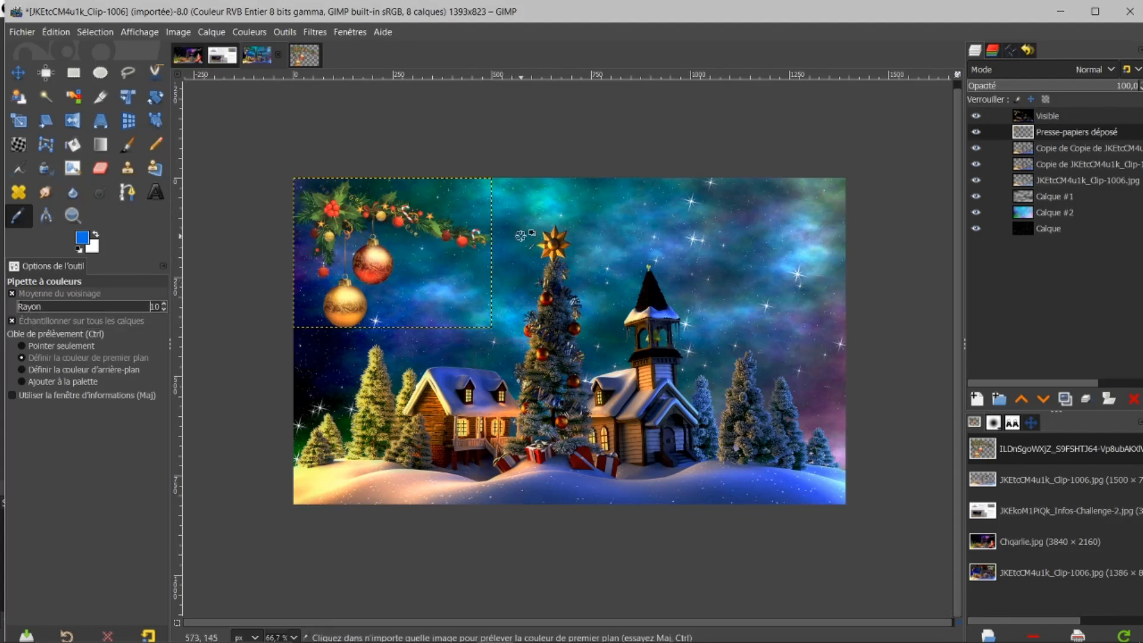
left_click(462, 213)
left_click(554, 203)
left_click(420, 253)
Step: Turn the garland layer's alpha into a selection and add a transparent 1393 × 823 px layer above it
right_click(1044, 130)
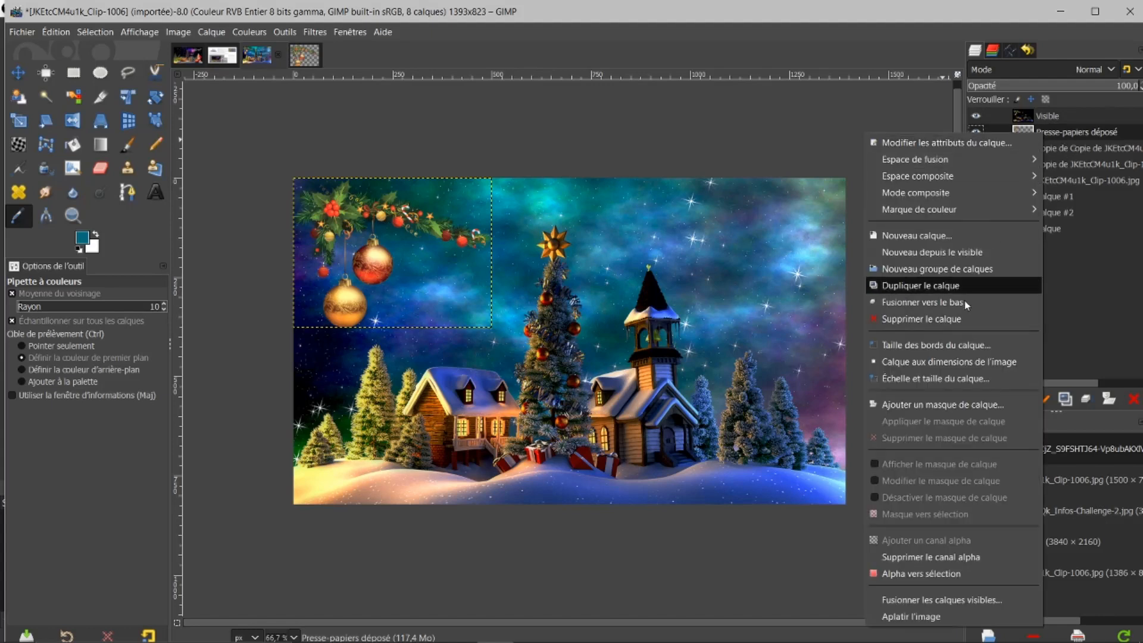
left_click(899, 574)
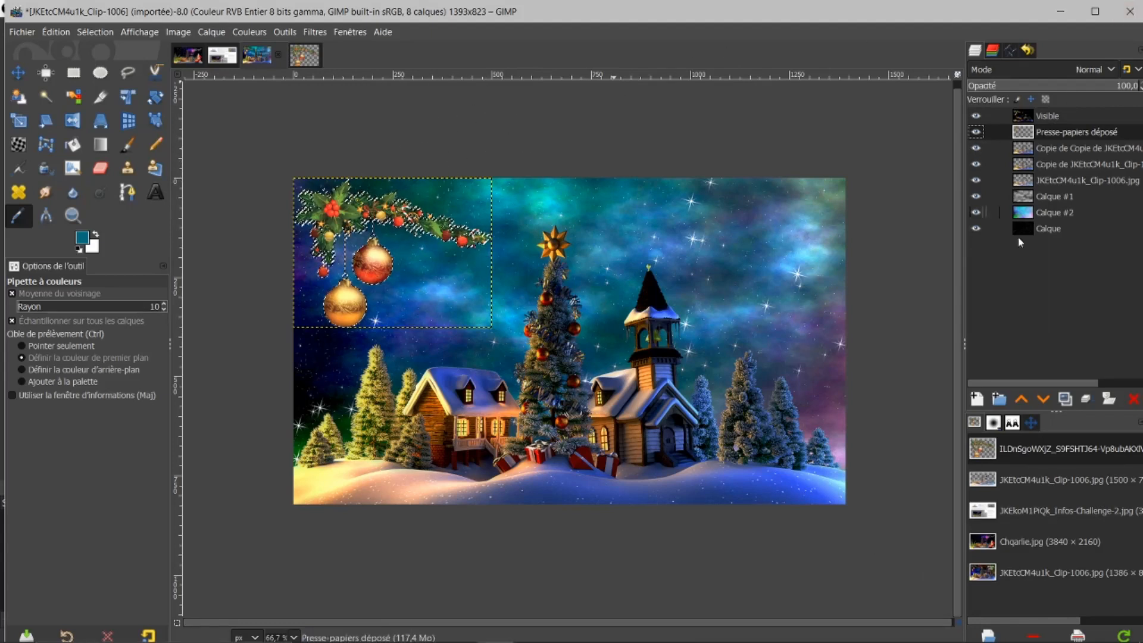
left_click(977, 398)
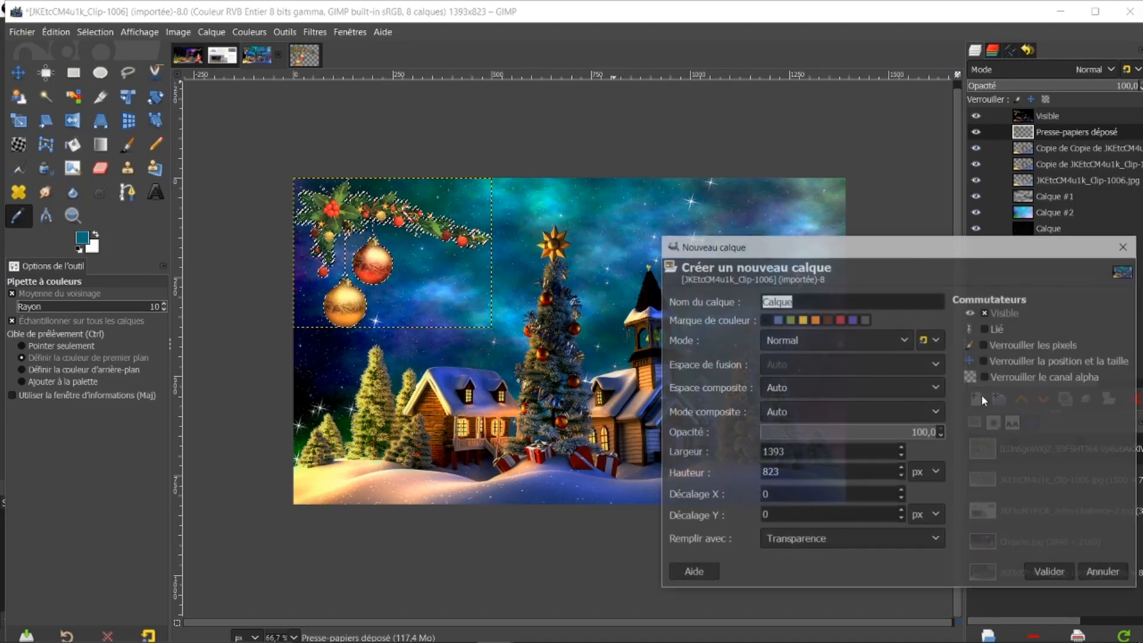
left_click(1047, 572)
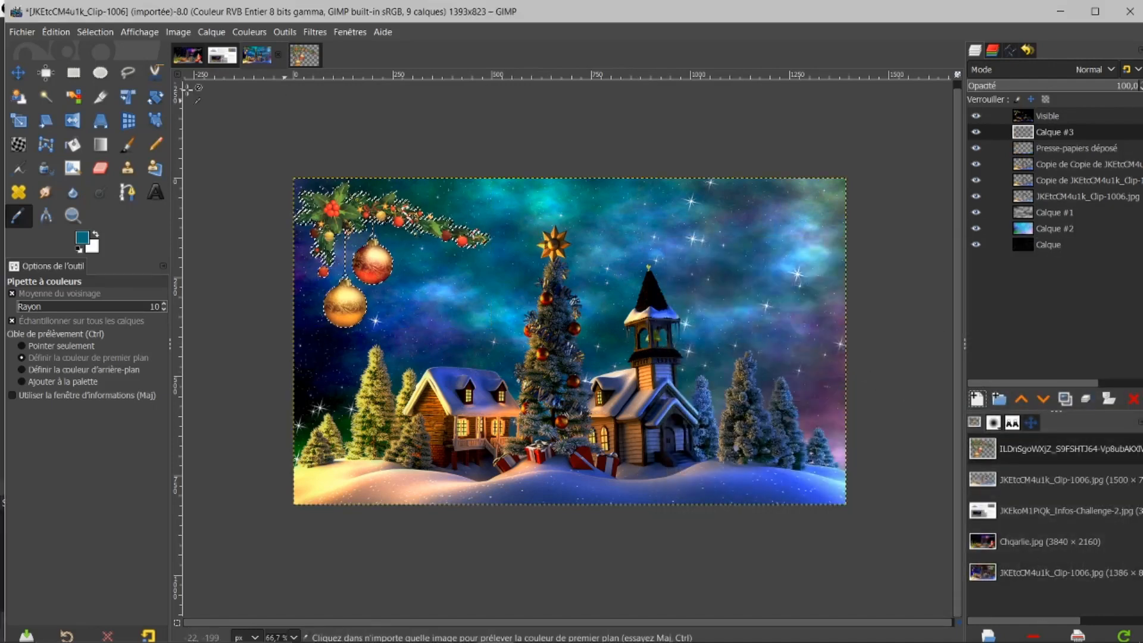
Step: Fill the garland-shaped selection on the new transparent layer with the sampled blue foreground colour and clear the selection
left_click(73, 145)
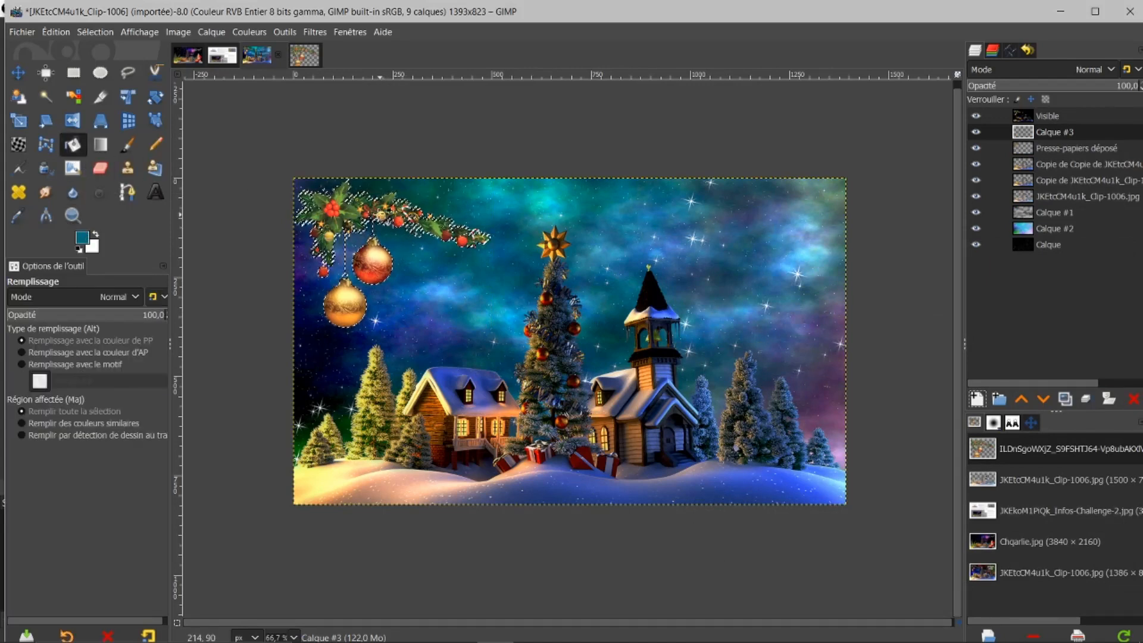
left_click(381, 215)
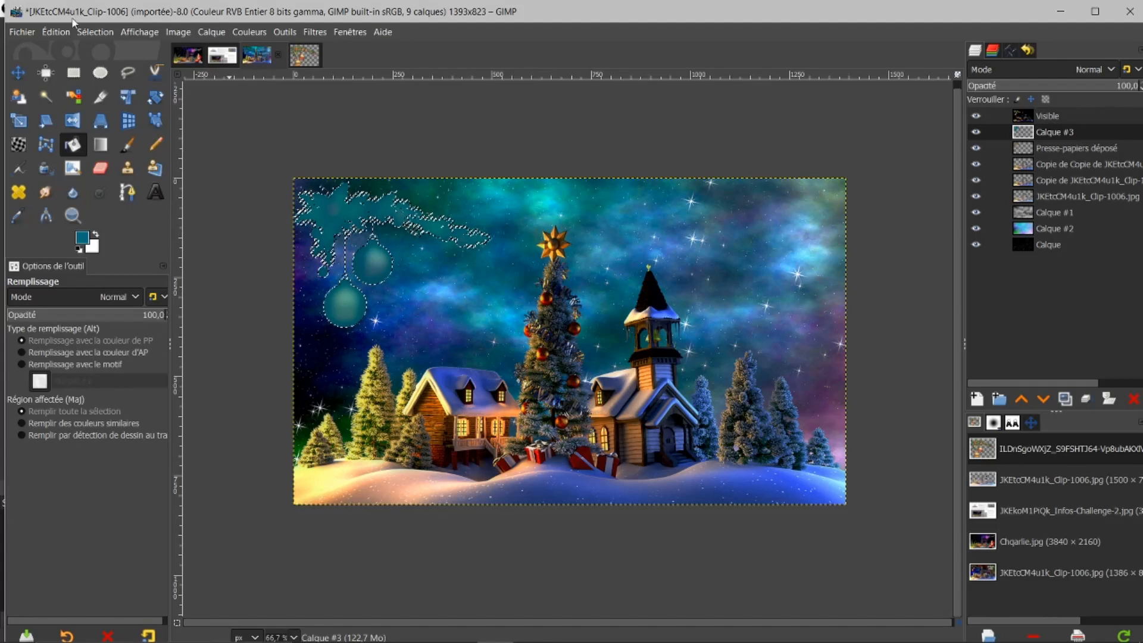
left_click(97, 34)
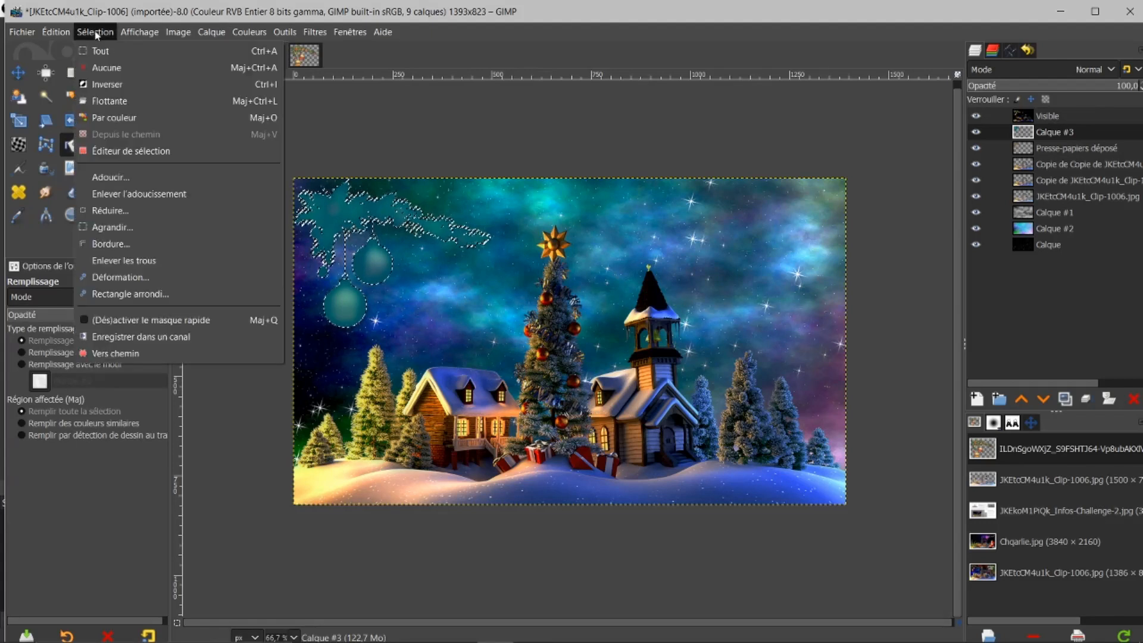
left_click(100, 70)
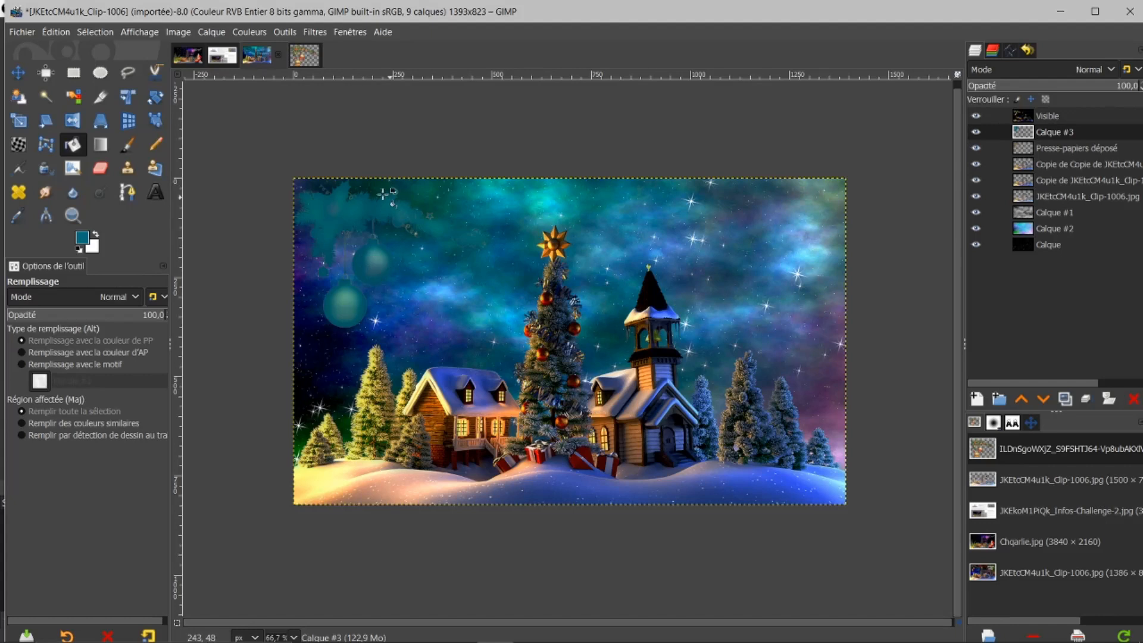
Step: Set the blue garland fill layer's blend mode to Lumière douce and compare the garland with the layer hidden and shown
left_click(1110, 72)
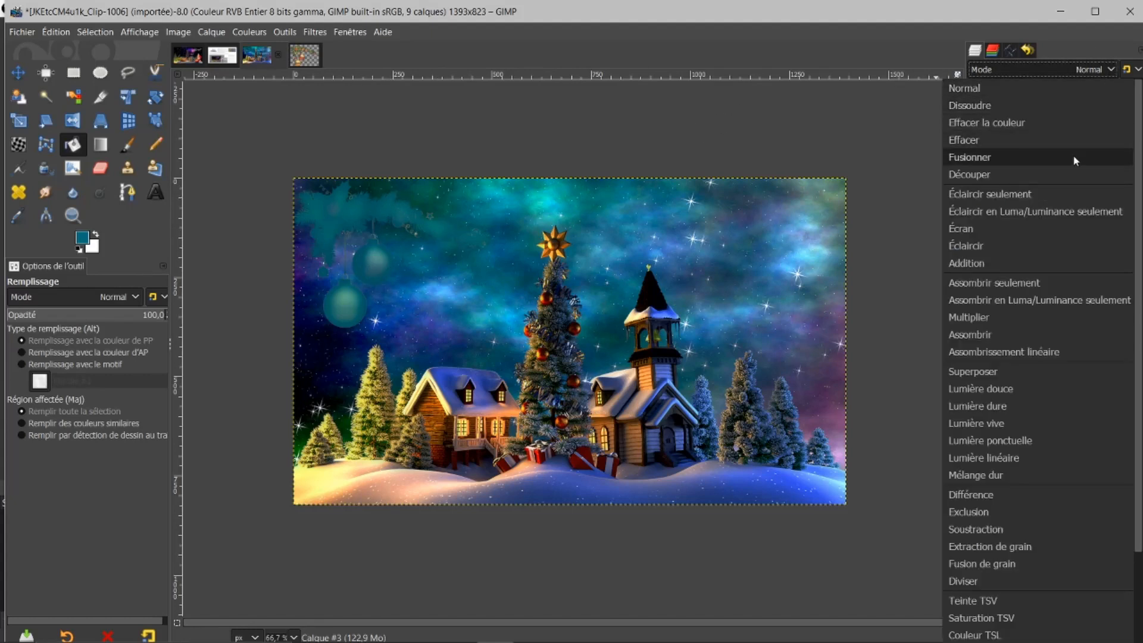
left_click(993, 389)
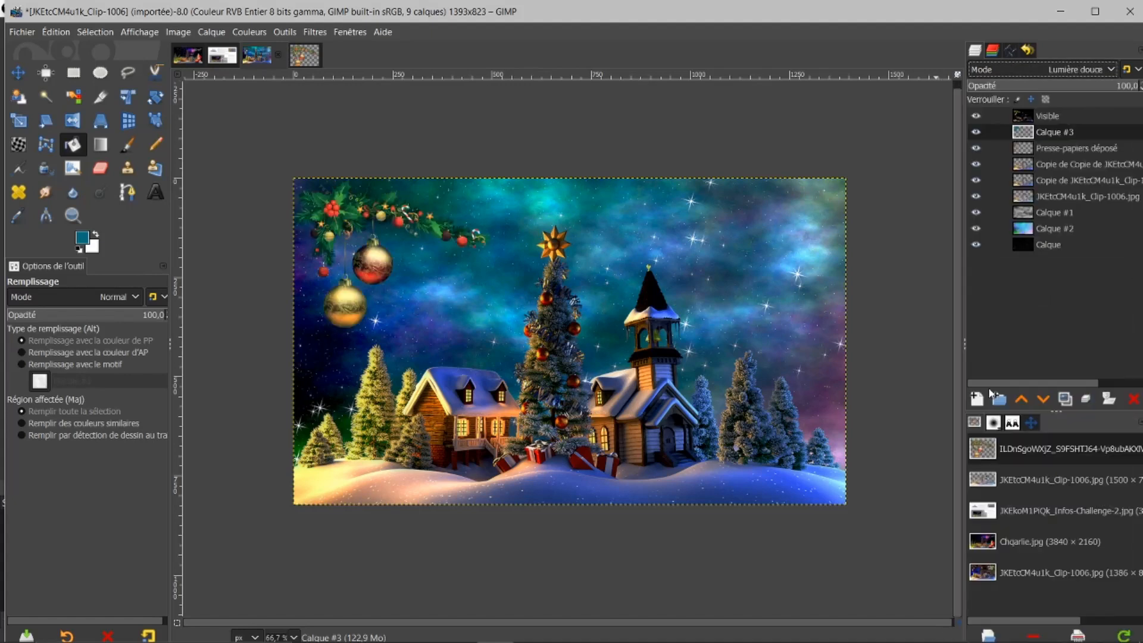
left_click(977, 135)
left_click(976, 137)
left_click(975, 138)
left_click(976, 134)
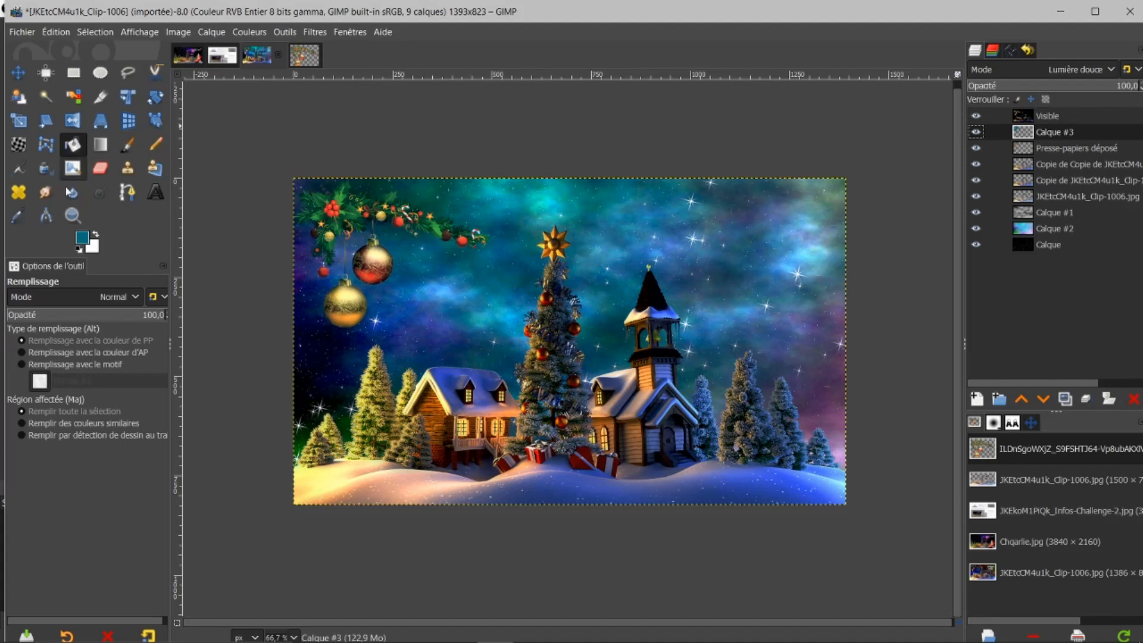
Step: Make white the foreground colour and add the text "Joyeux" beside the tree's star in the PWJoyeuxNoel Medium font
left_click(155, 192)
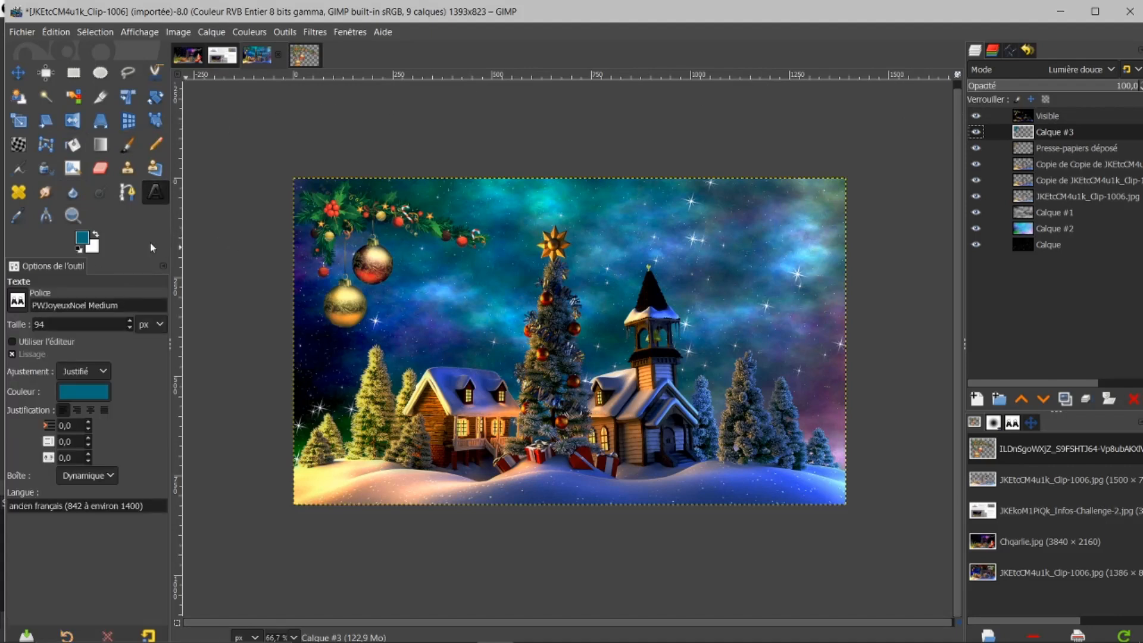
left_click(96, 235)
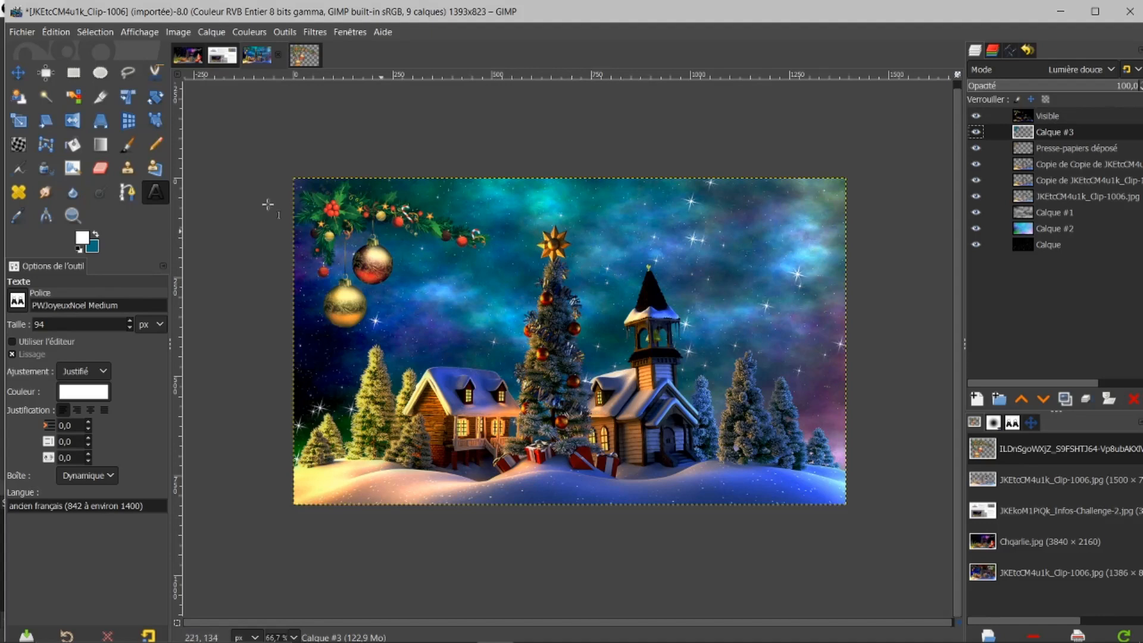
left_click(571, 239)
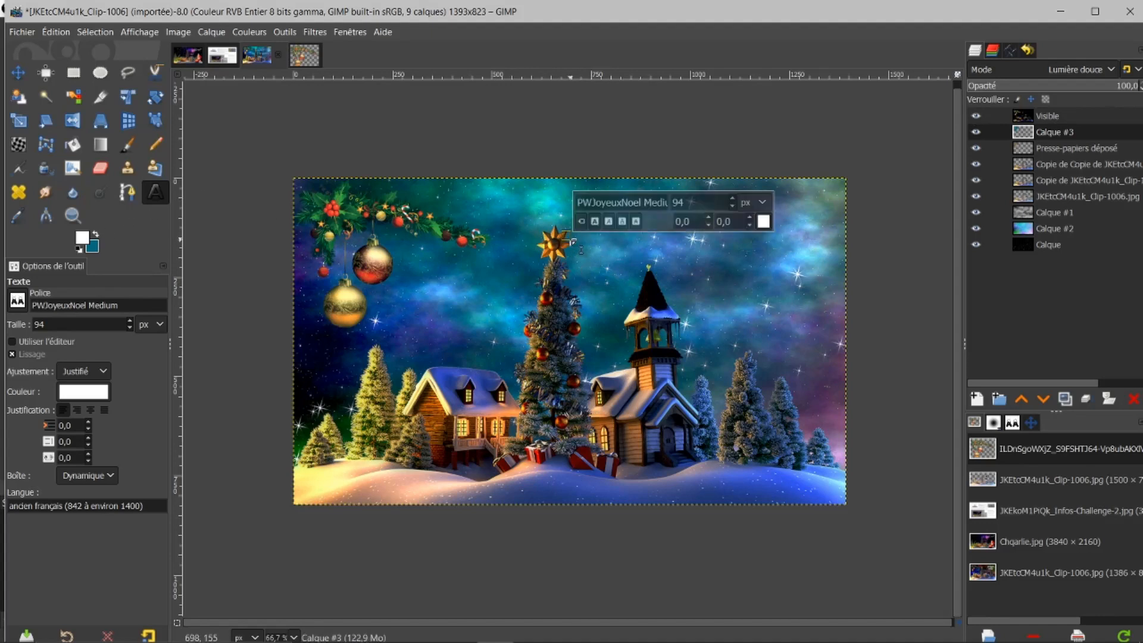
type("Jo")
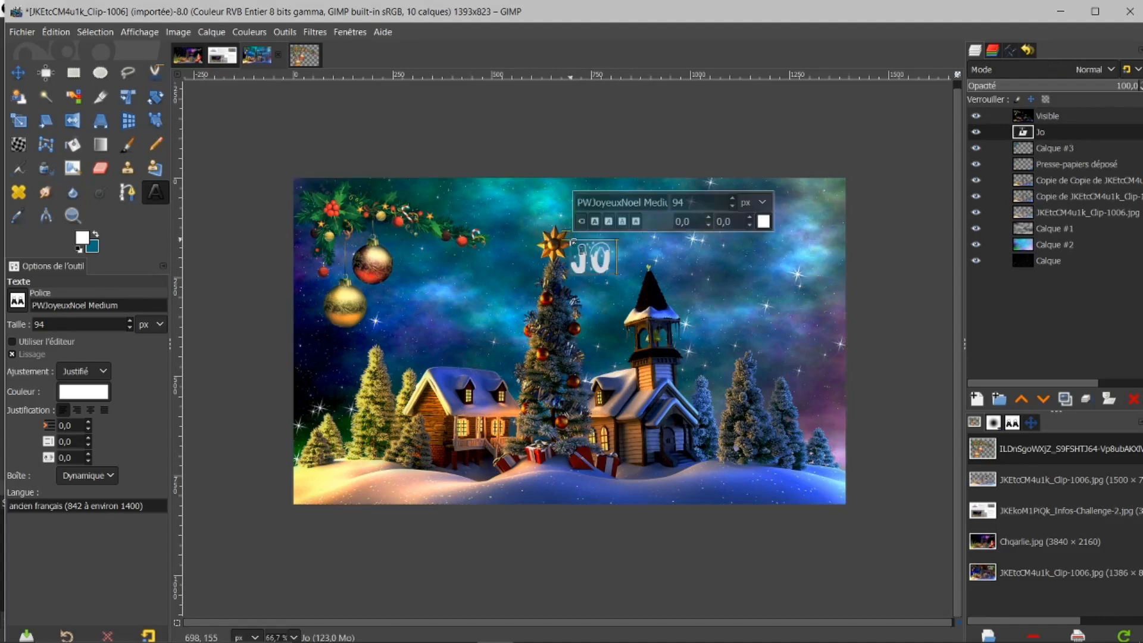
type("yeux")
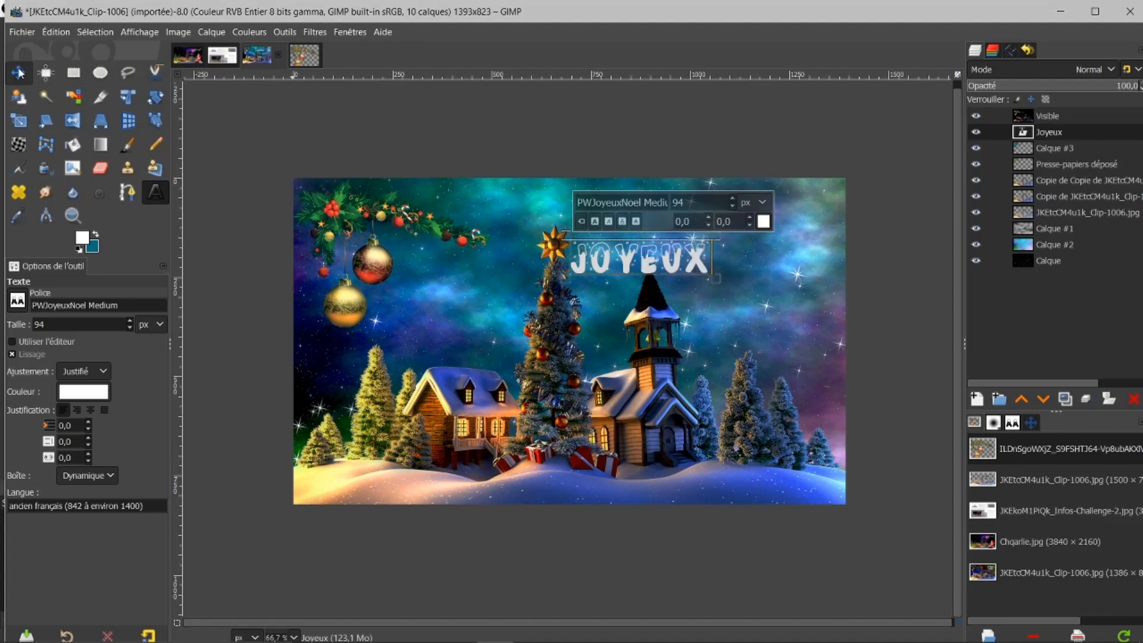
Step: Set the "Joyeux" text size to 127 px and move the text into the upper-right sky above the church
left_click(131, 320)
left_click(131, 319)
left_click(131, 319)
left_click(131, 318)
left_click(132, 319)
left_click(131, 318)
left_click(131, 318)
left_click(131, 318)
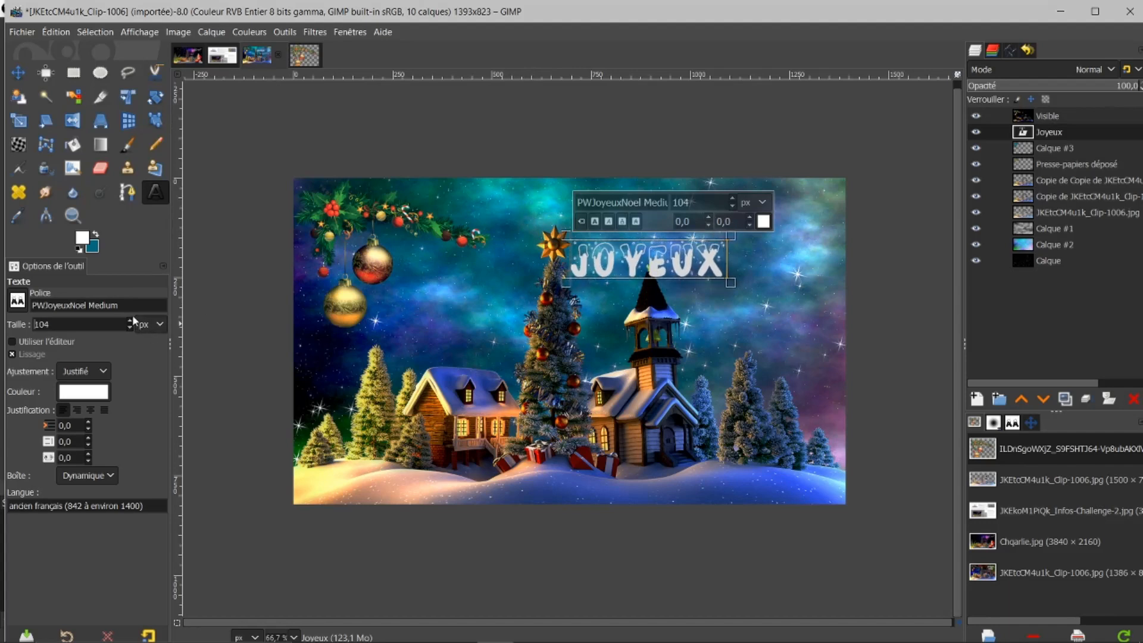
left_click(131, 320)
left_click(131, 319)
left_click(131, 320)
left_click(131, 320)
left_click(131, 322)
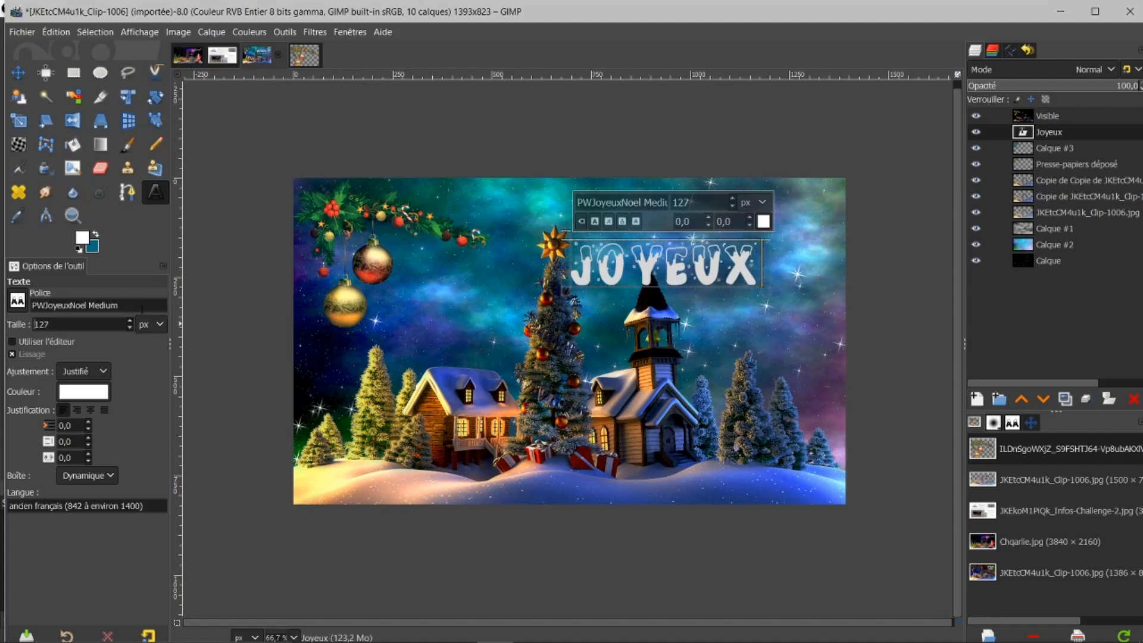
left_click(18, 72)
left_click_drag(697, 276, 755, 233)
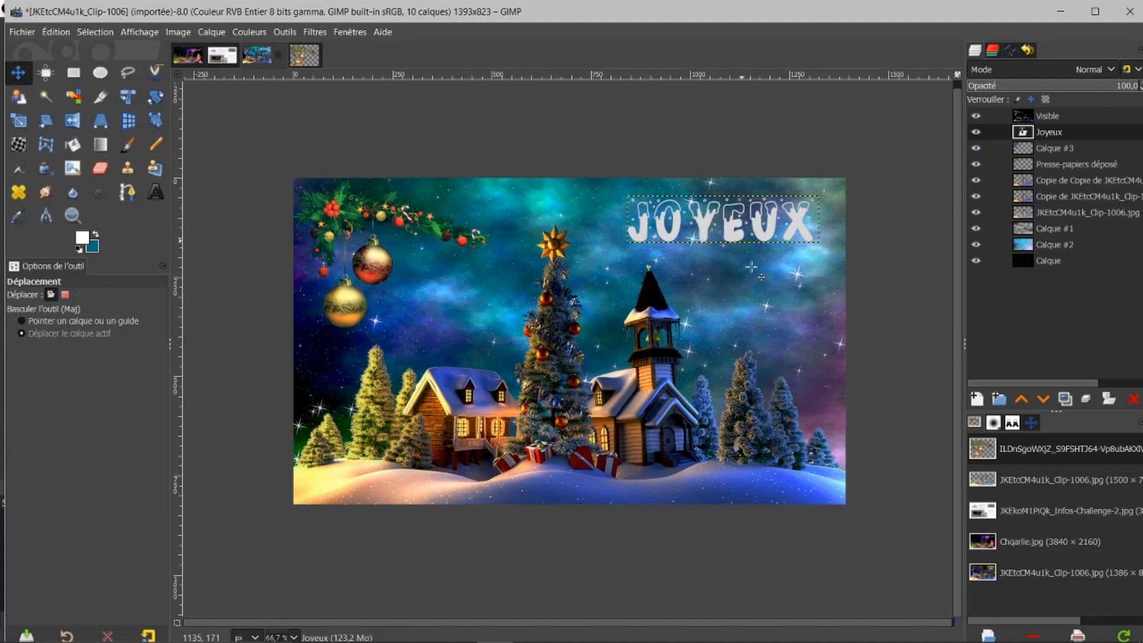
Step: Add the white text "noel" at 127 px and move it below "Joyeux", just right of the church steeple
left_click(162, 194)
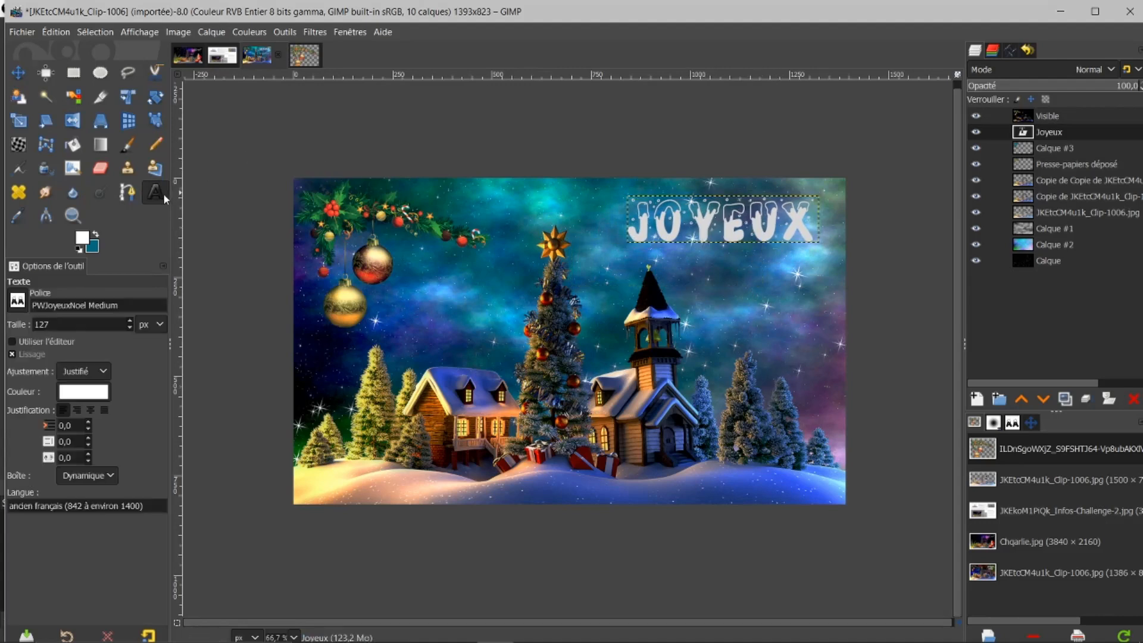
left_click(618, 316)
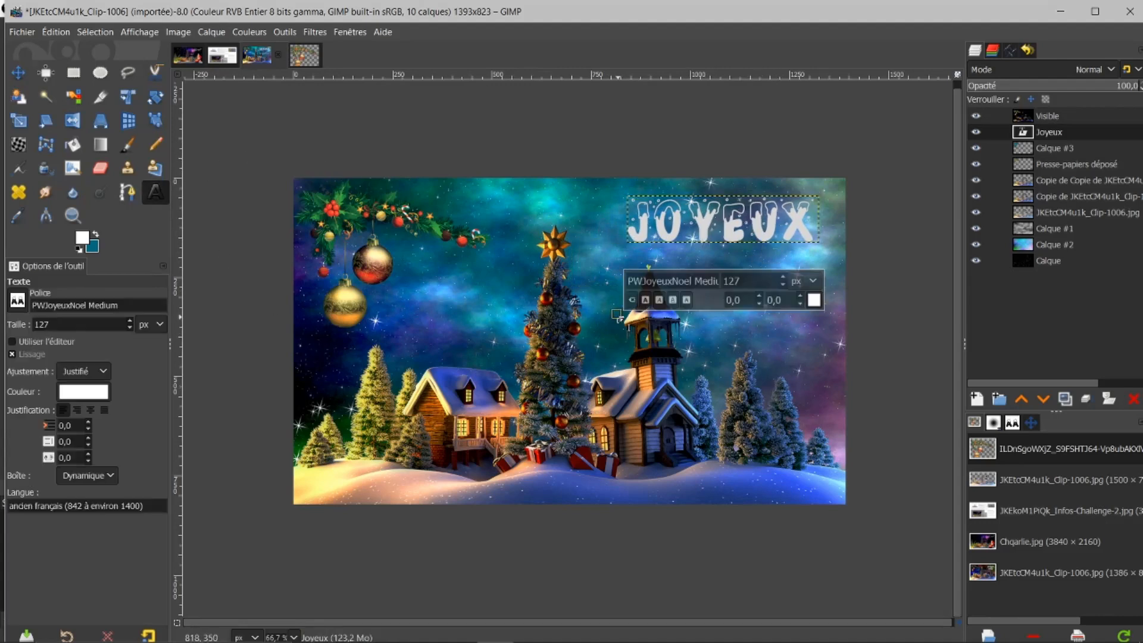
type("noel")
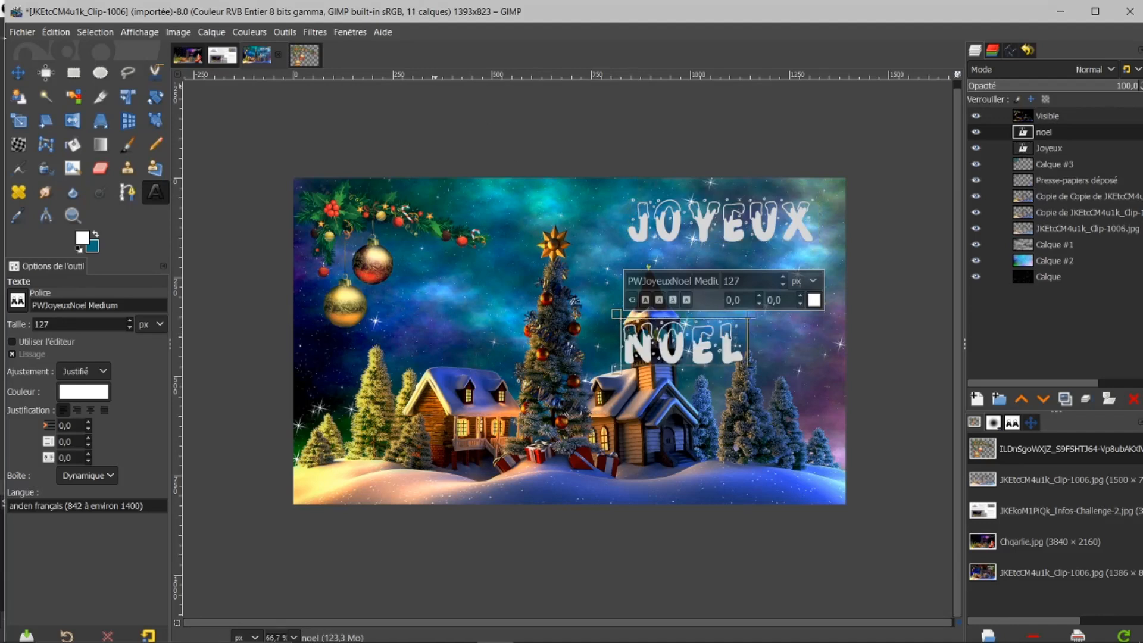
left_click(18, 72)
left_click_drag(706, 370, 761, 294)
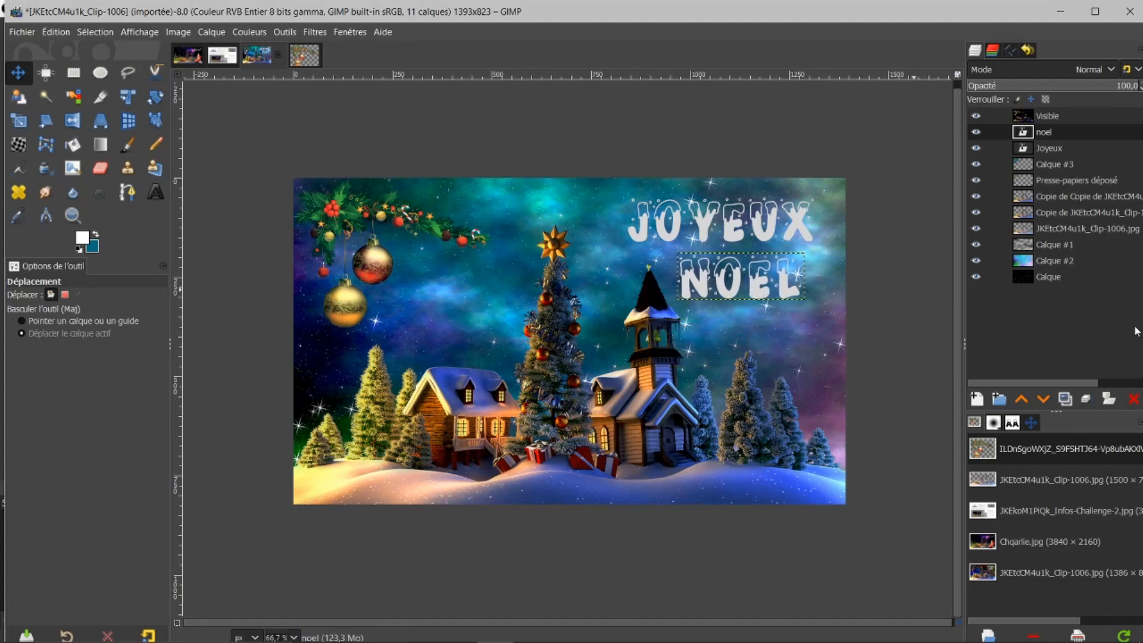
Step: Select the black layer Calque at the bottom of the layer stack
left_click(1032, 277)
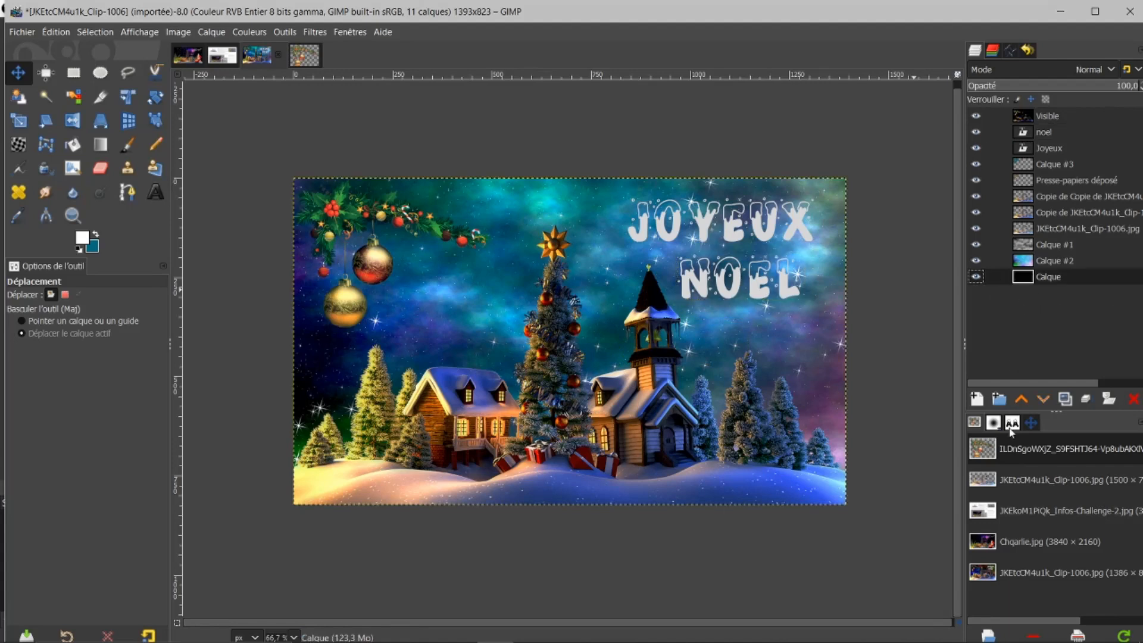